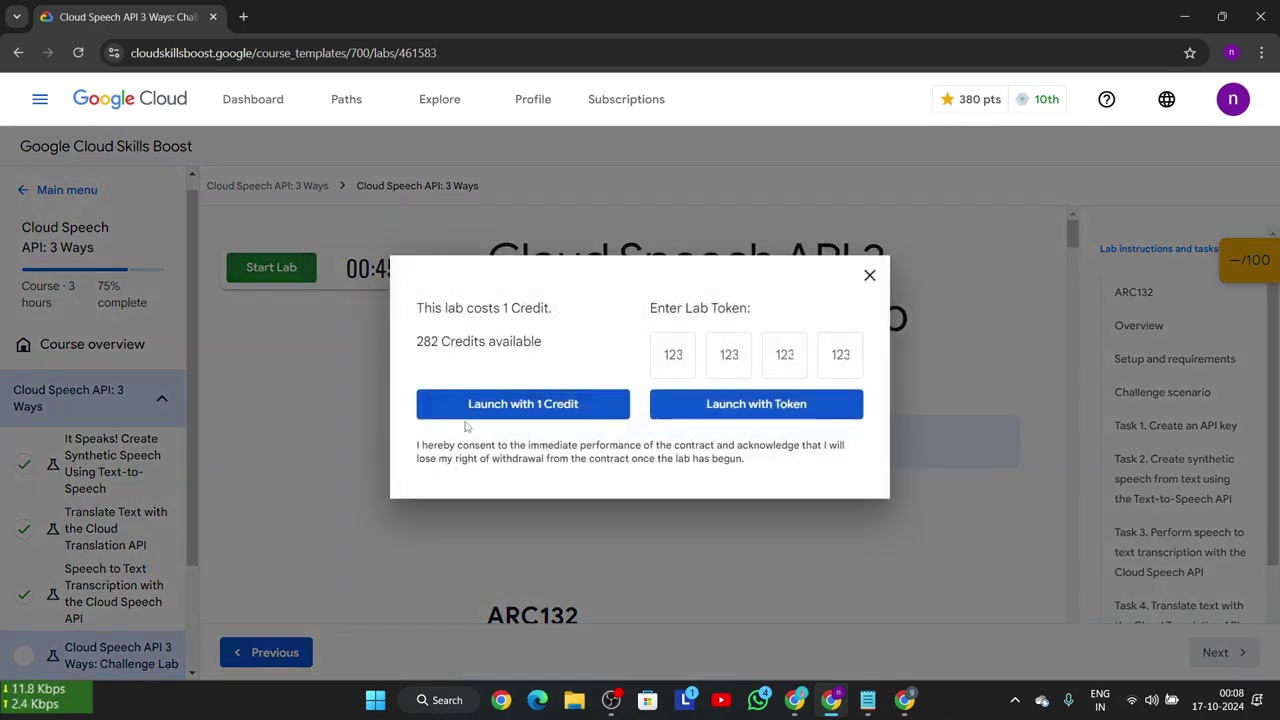
- Launch the lab with 1 credit, copy the lab password and open the Google Cloud console in an incognito window
left_click(469, 414)
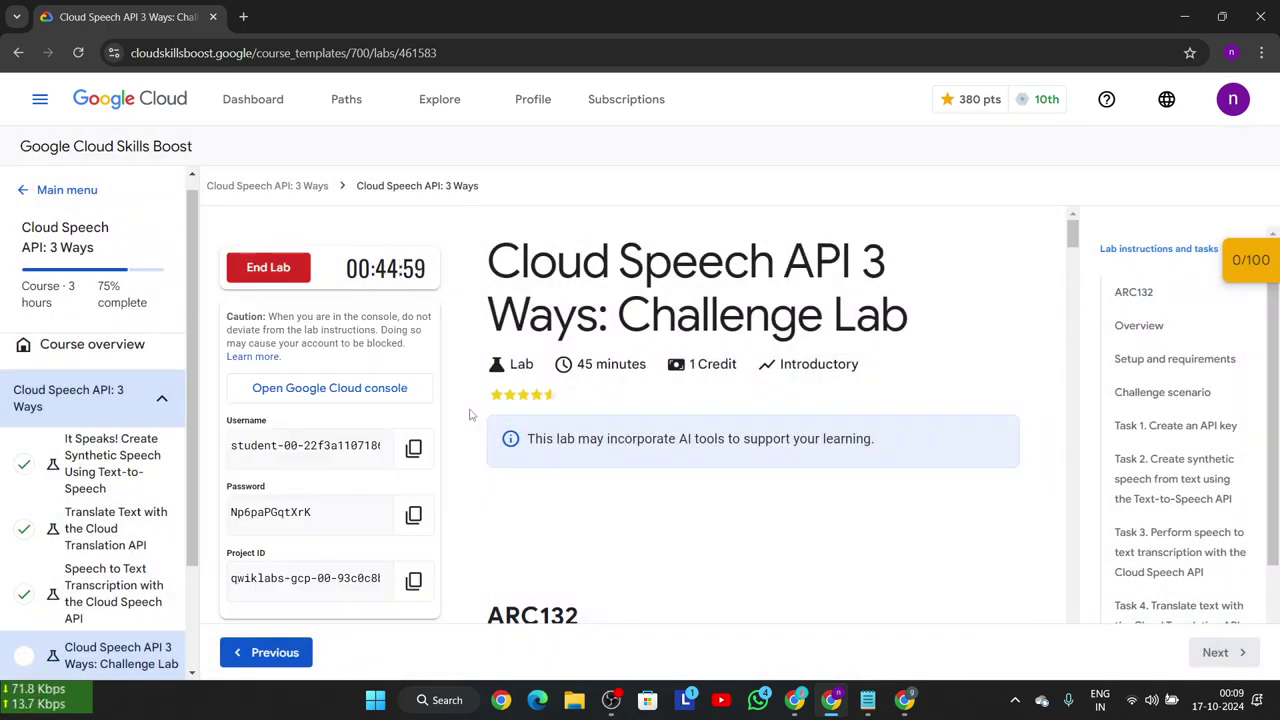
left_click(414, 514)
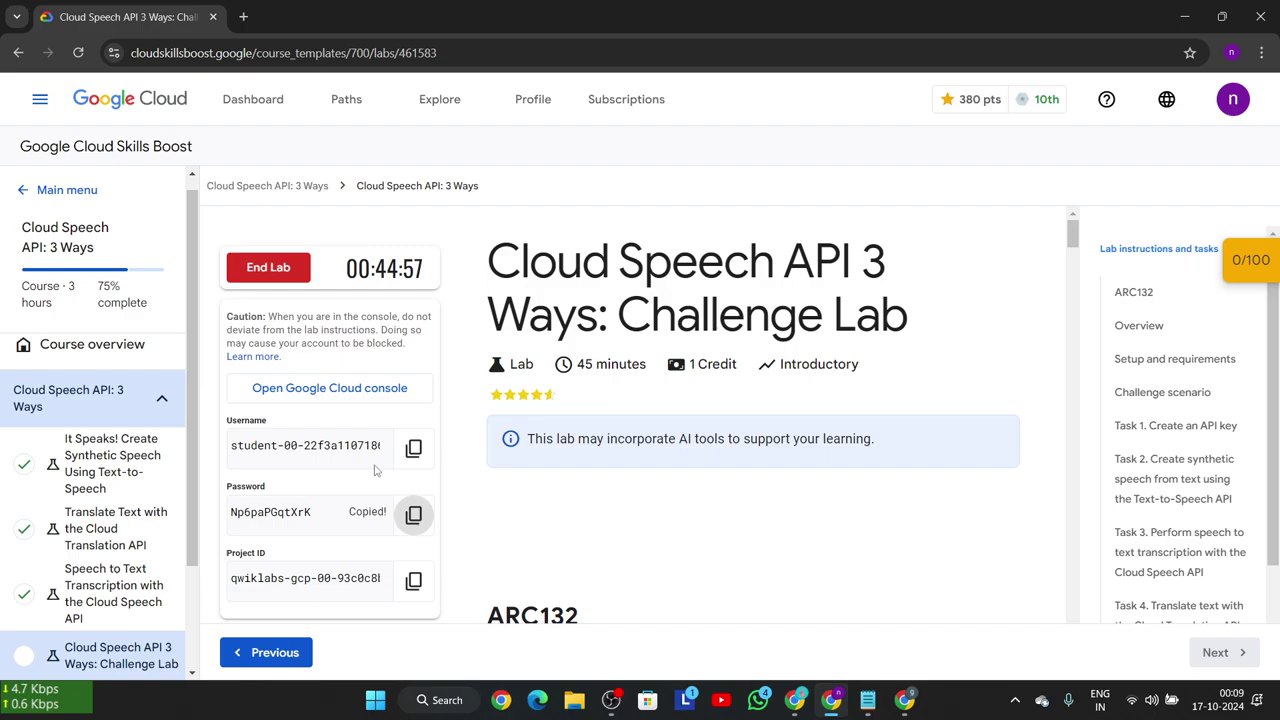
right_click(363, 388)
left_click(477, 452)
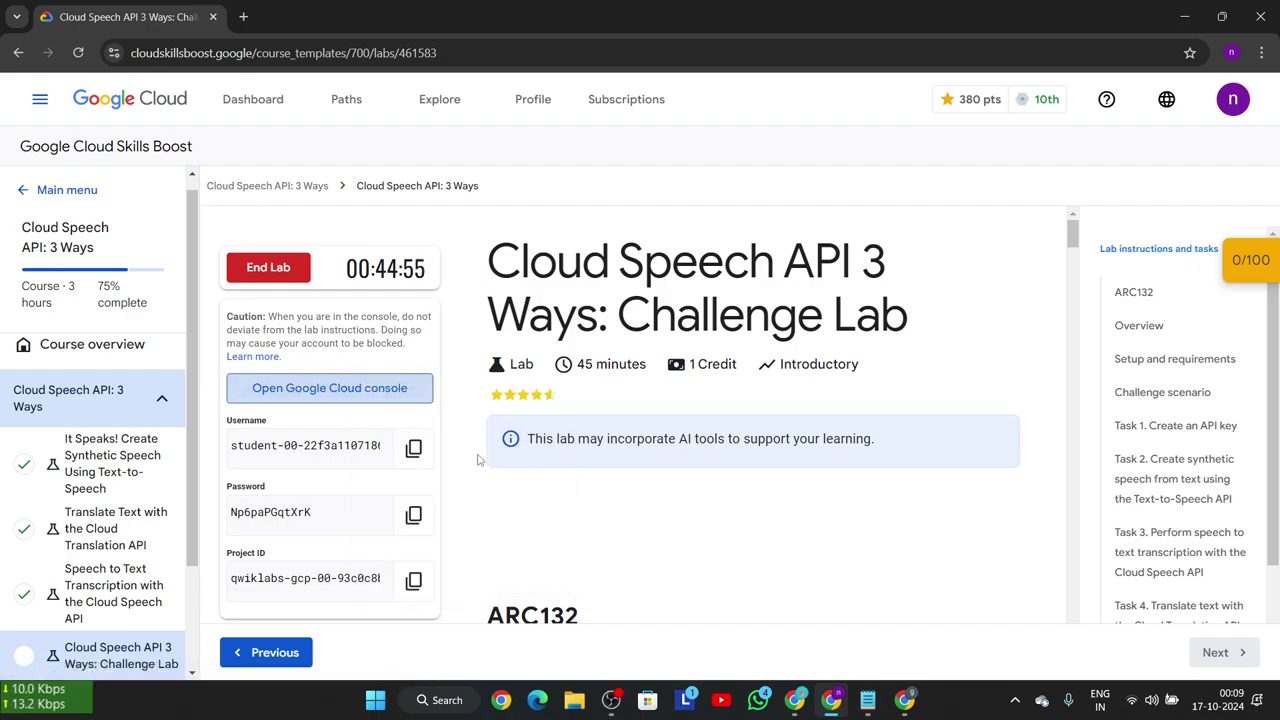
- Sign in to the prefilled student account by entering the copied lab password
key("ctrl+v")
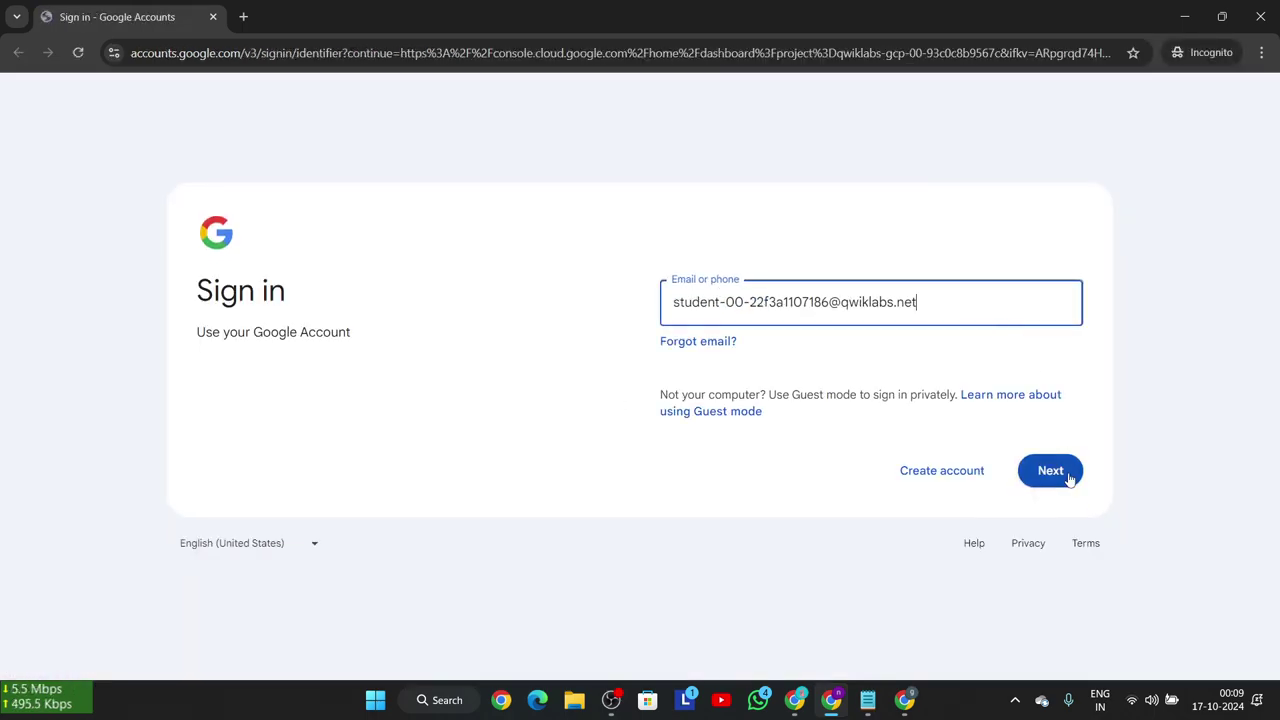
left_click(1069, 478)
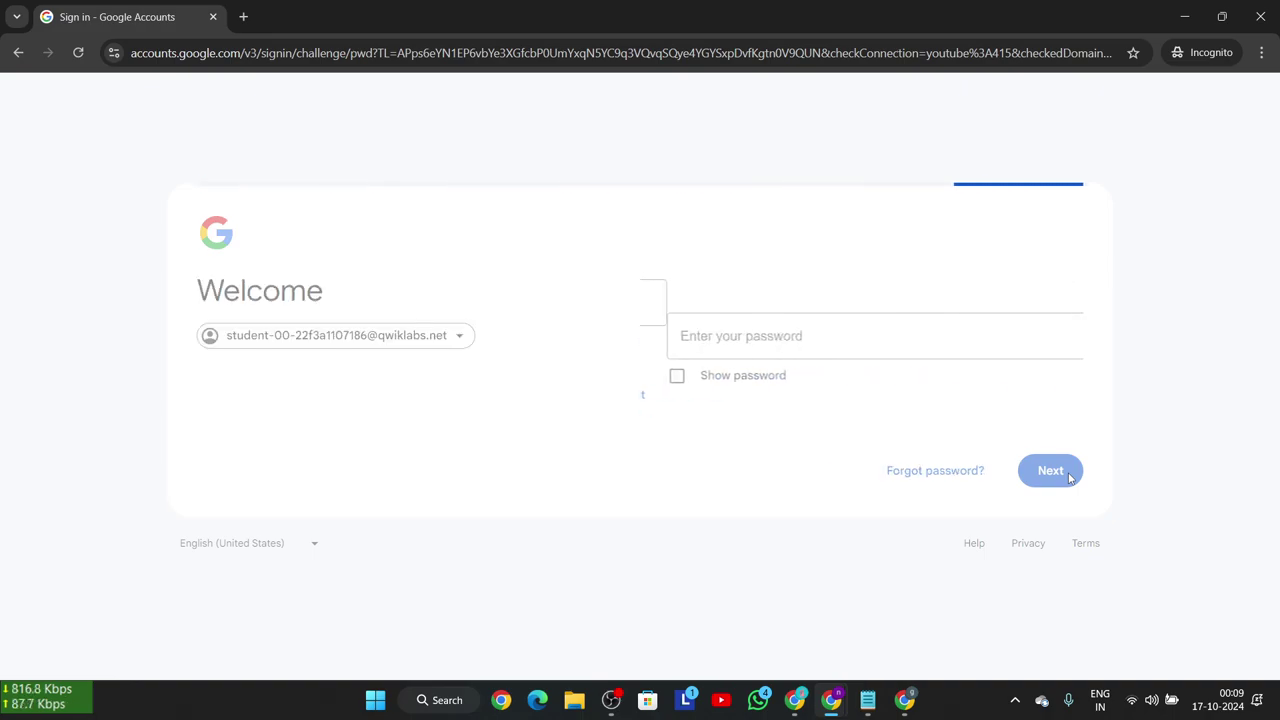
left_click(1069, 478)
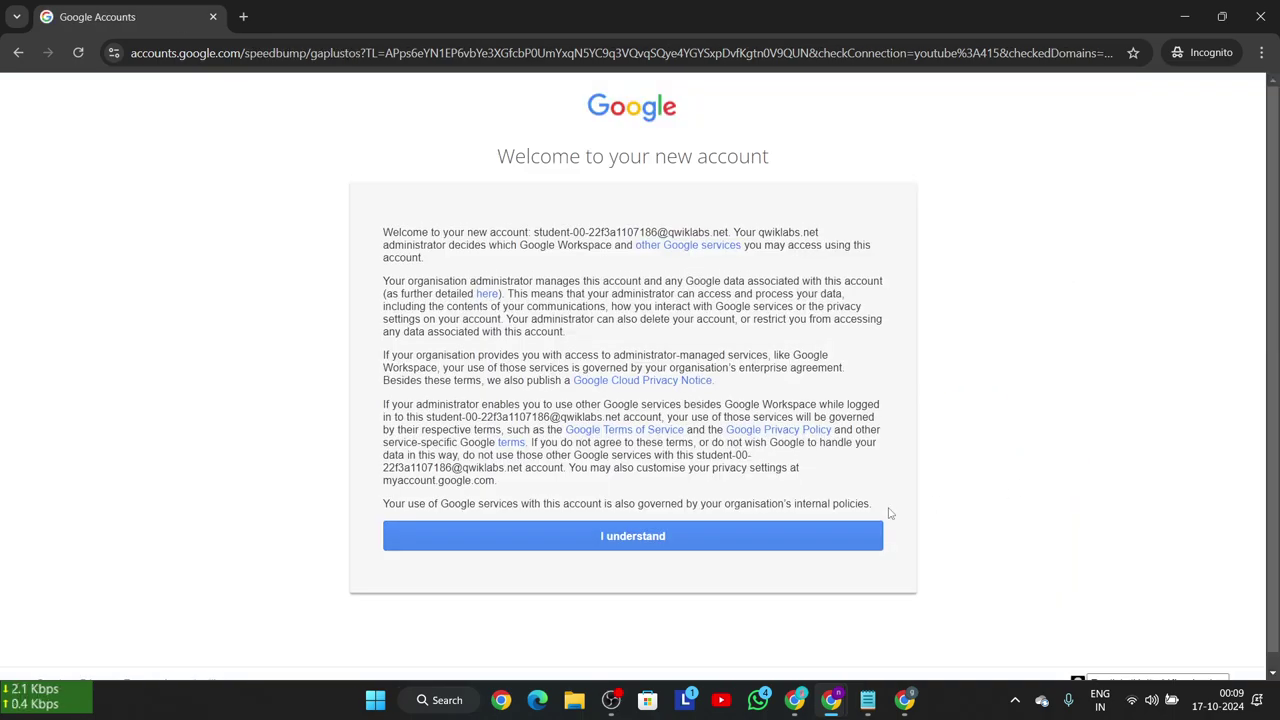
- Acknowledge the new account notice and agree to the Google Cloud Platform Terms of Service with India as country
left_click(877, 534)
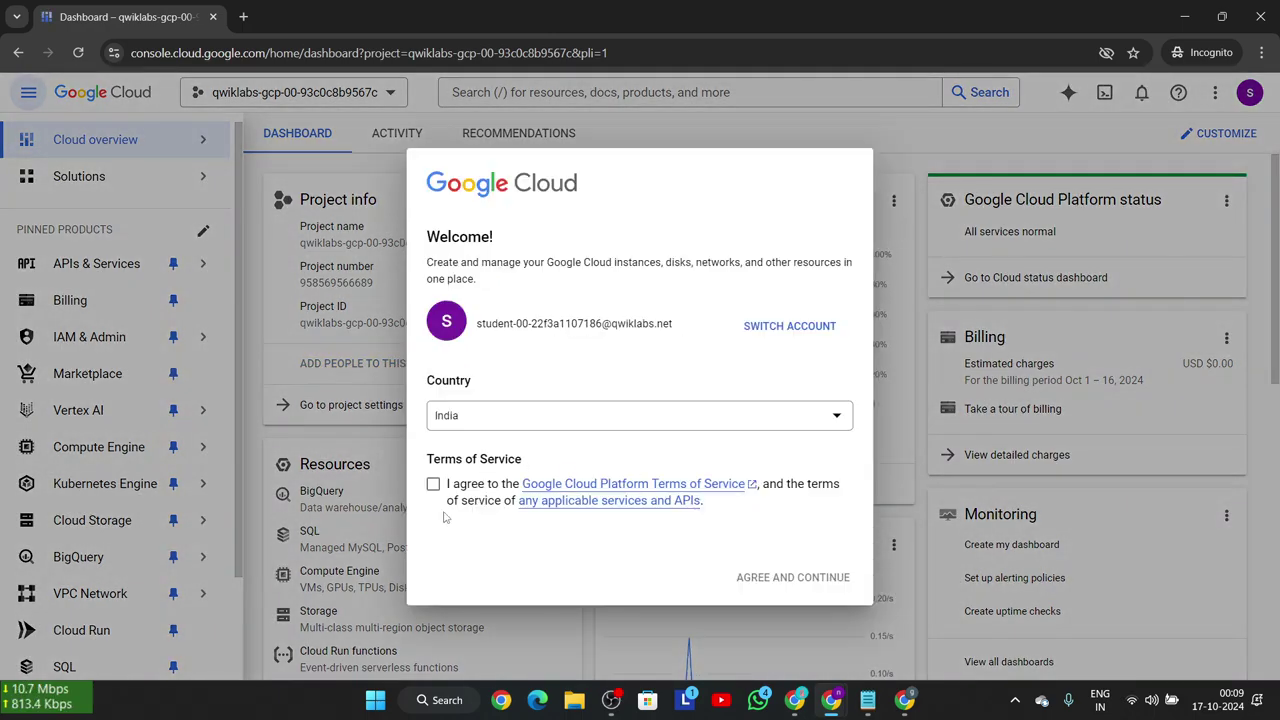
left_click(432, 484)
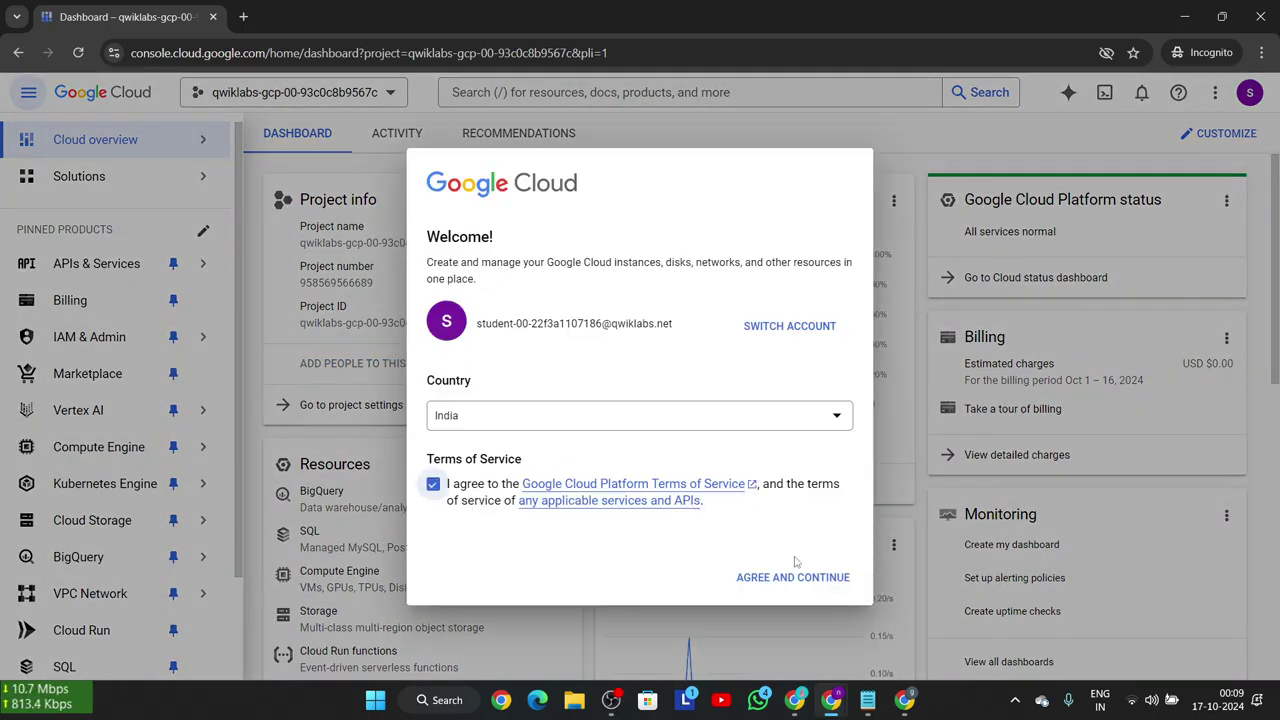
left_click(792, 576)
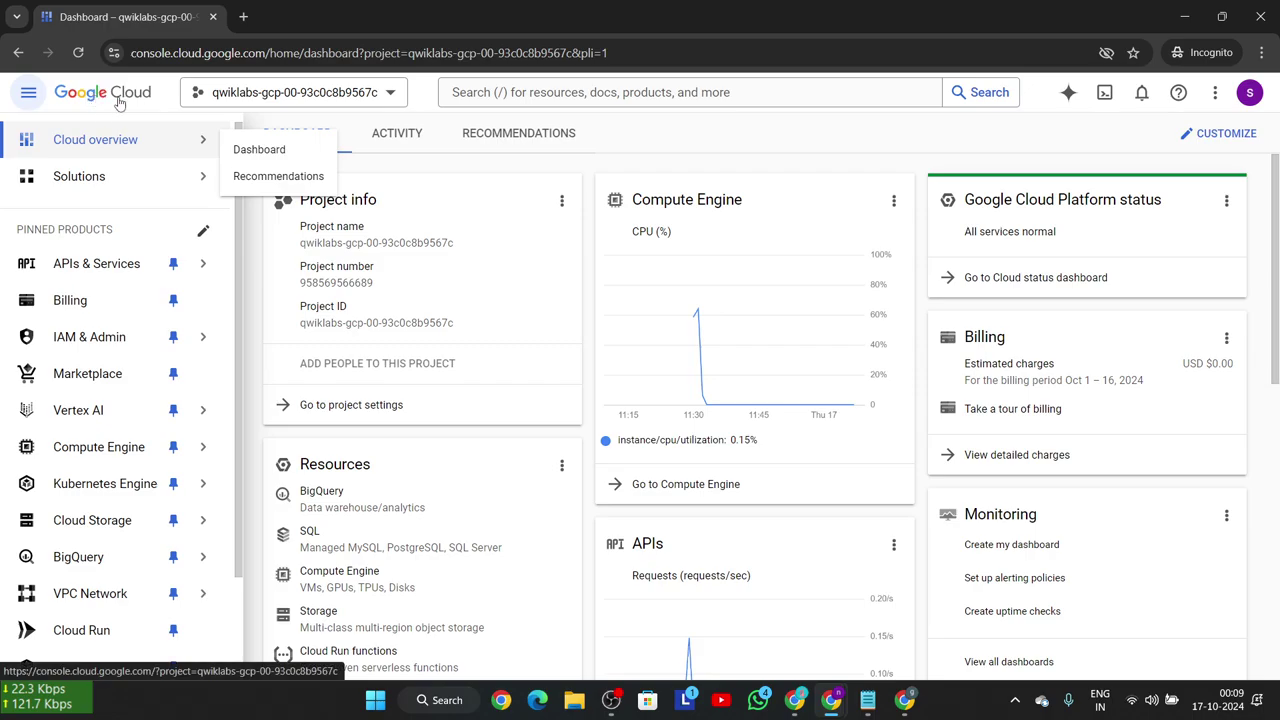
- Load the console home page in a second browser tab and open Compute Engine's VM instances in the current one
right_click(110, 93)
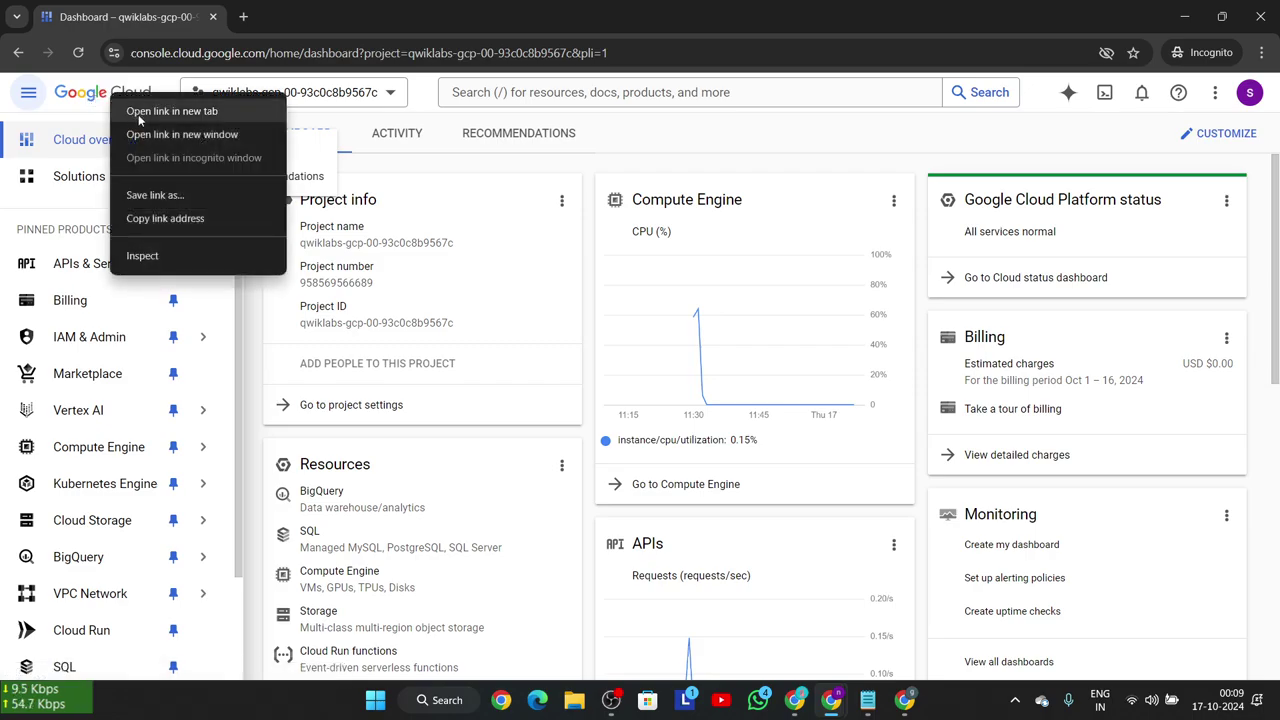
left_click(181, 110)
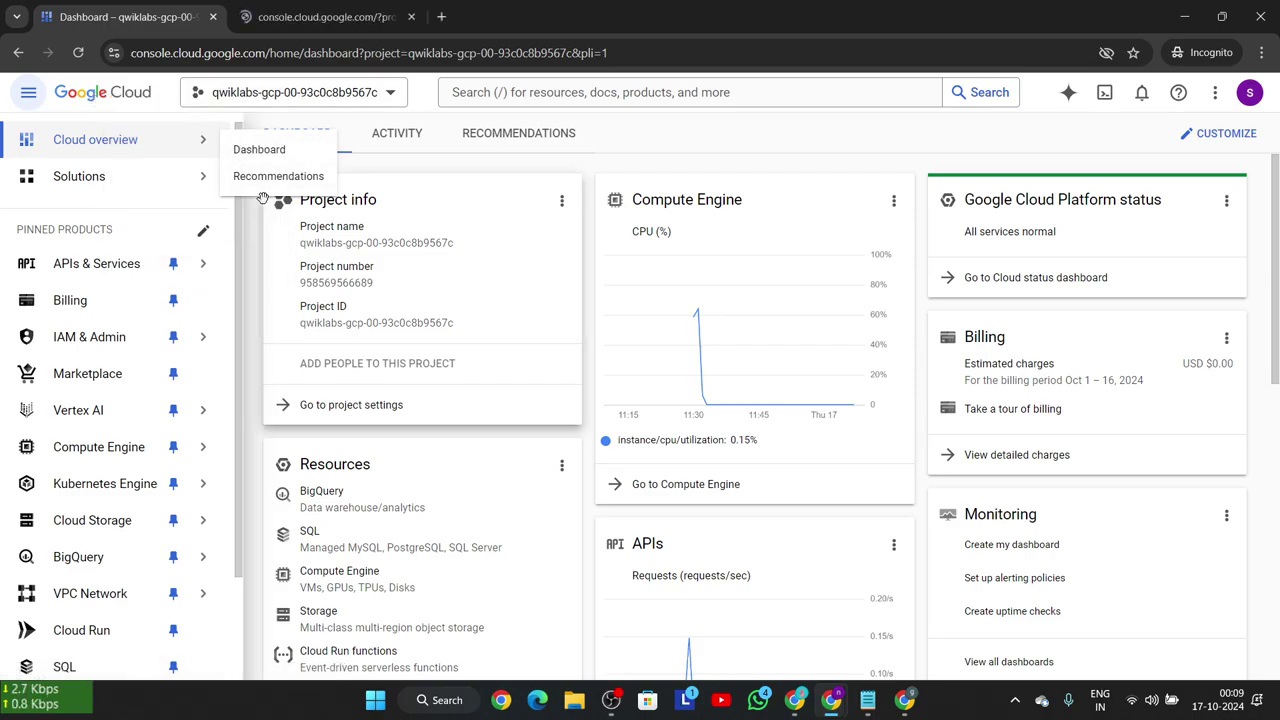
mouse_move(115, 447)
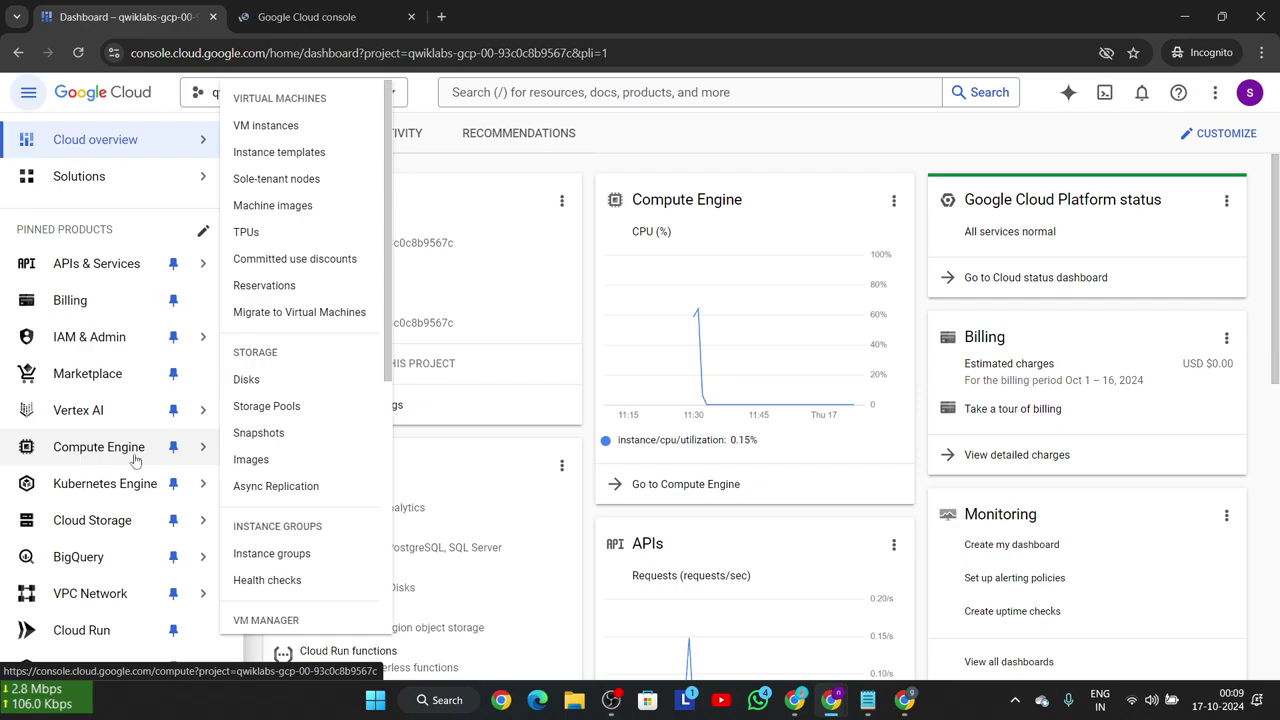
left_click(272, 127)
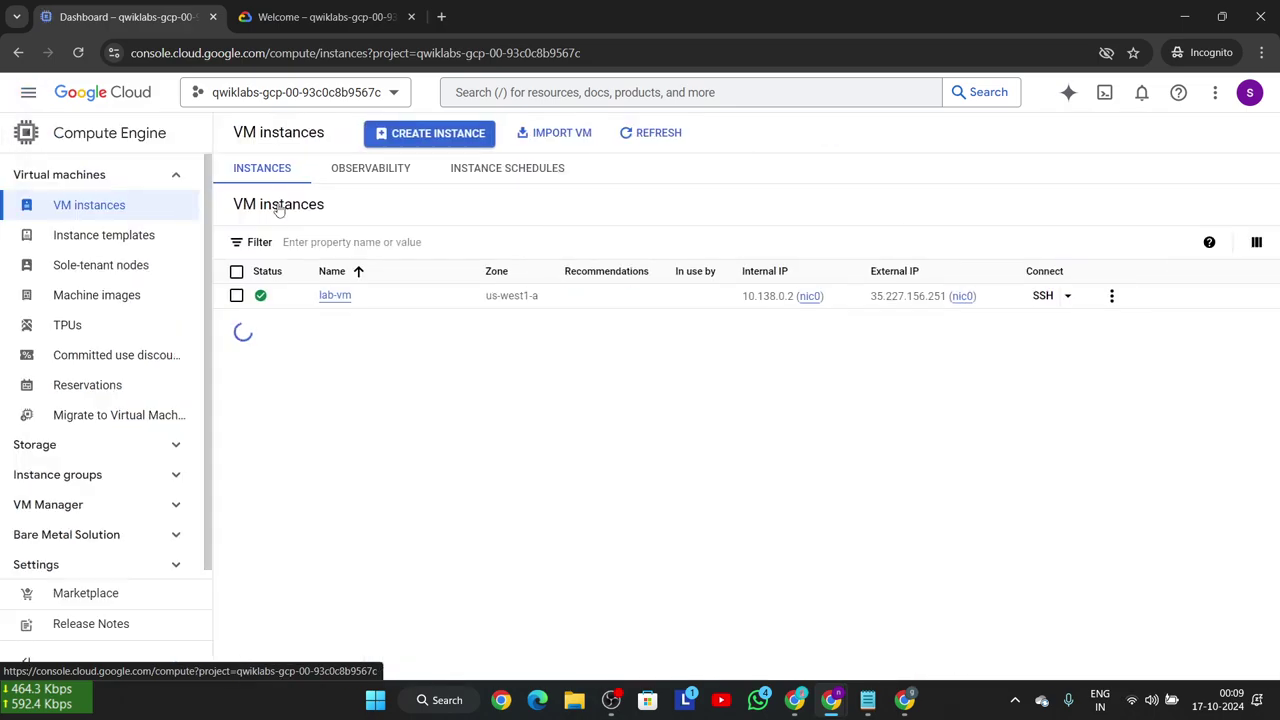
- Open the APIs & Services Credentials page in the second browser tab
left_click(330, 17)
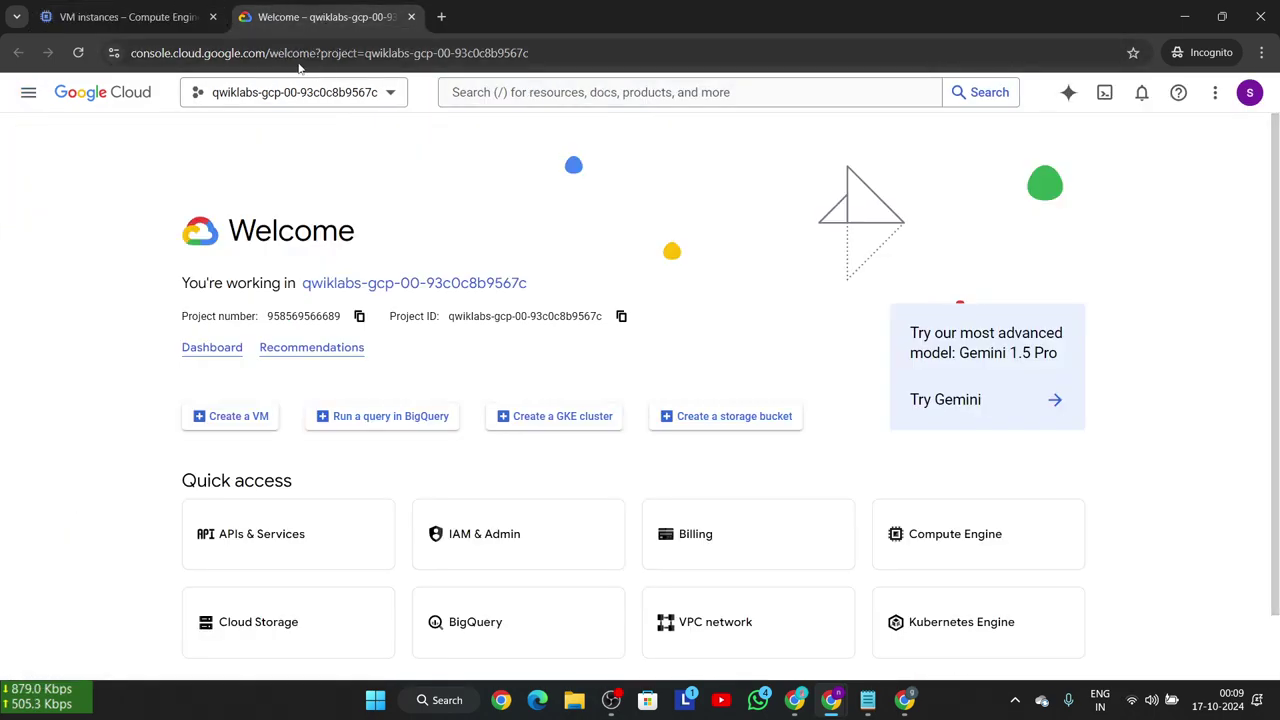
left_click(25, 92)
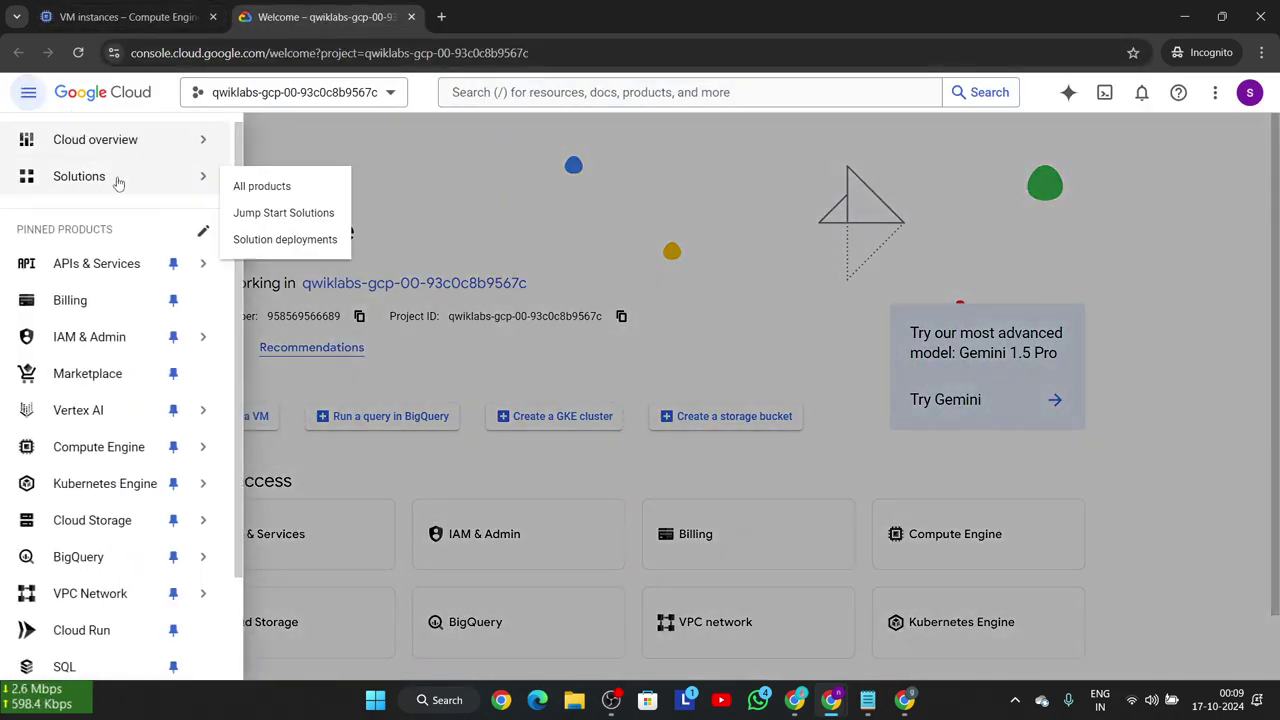
mouse_move(110, 268)
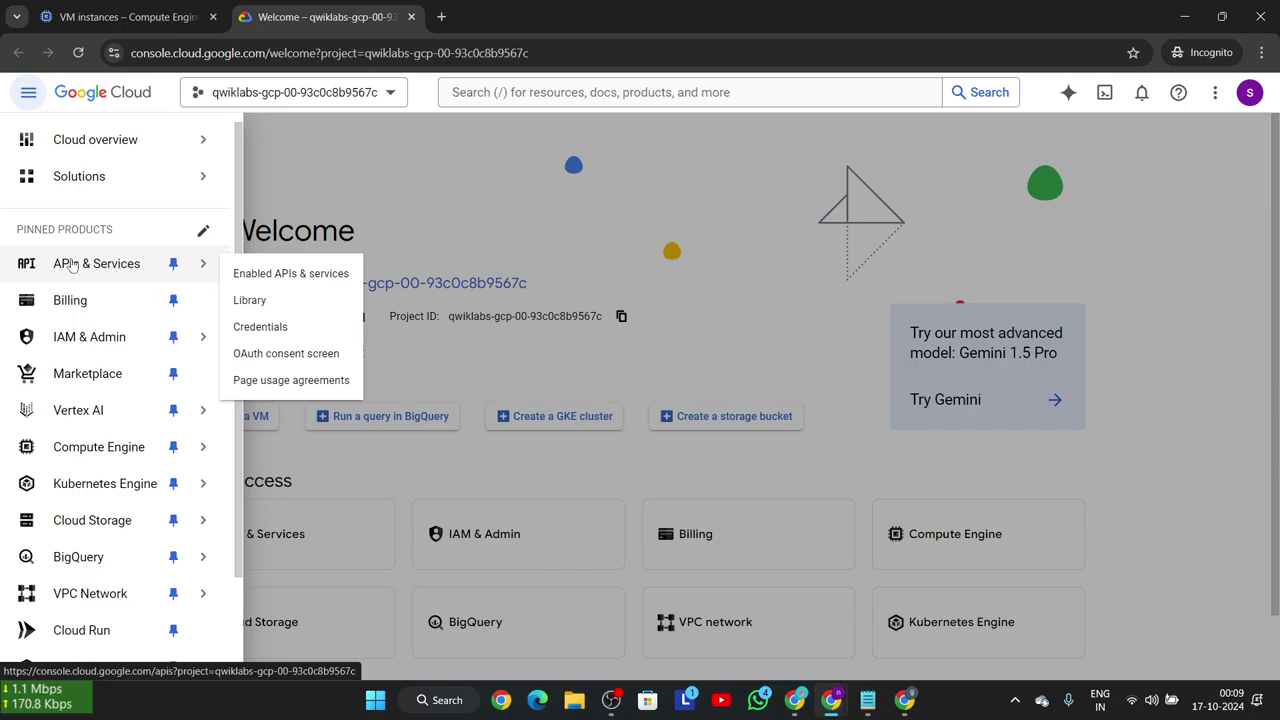
left_click(257, 328)
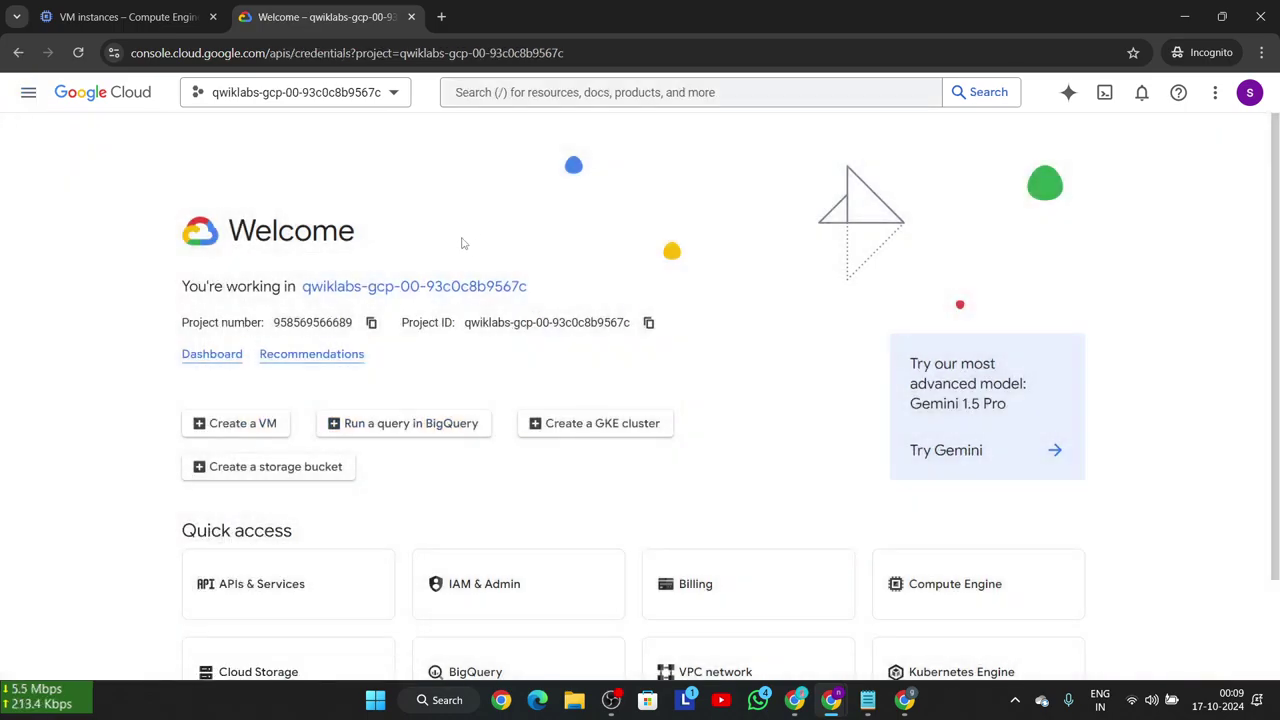
- Reorder the browser tabs so that Credentials comes before VM instances, and check both pages
left_click(120, 17)
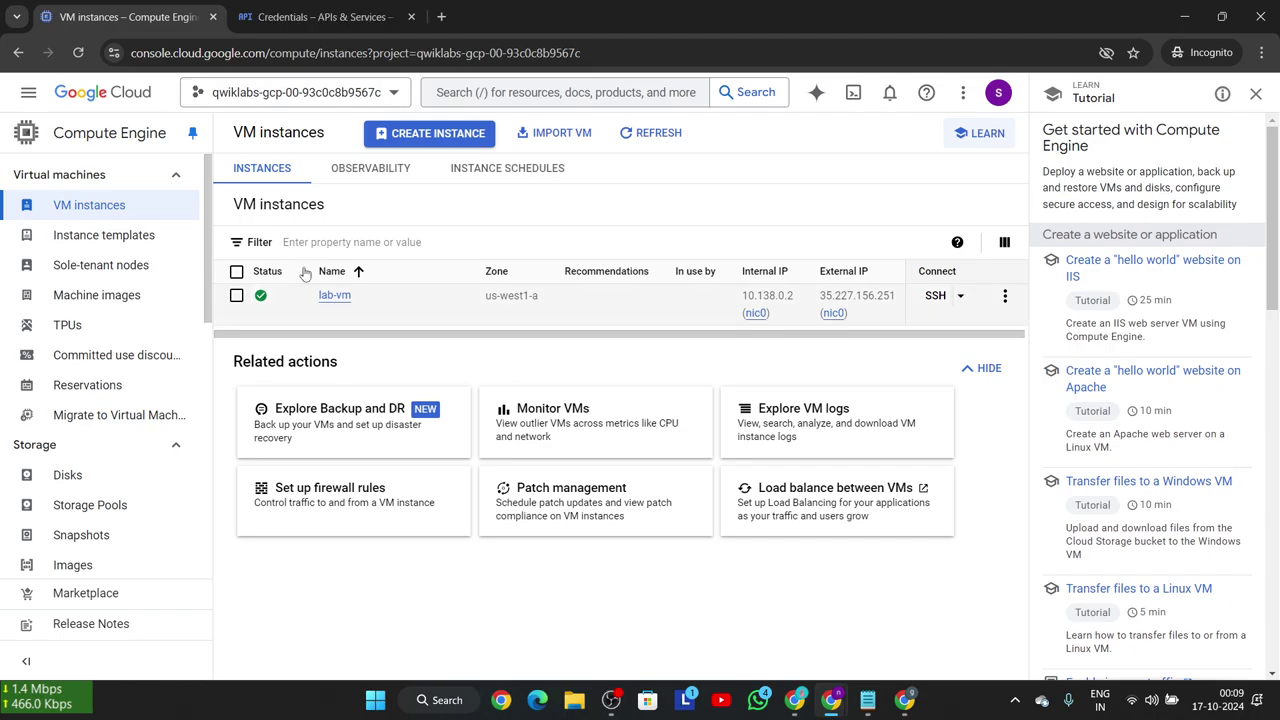
left_click_drag(120, 17, 272, 24)
left_click(120, 17)
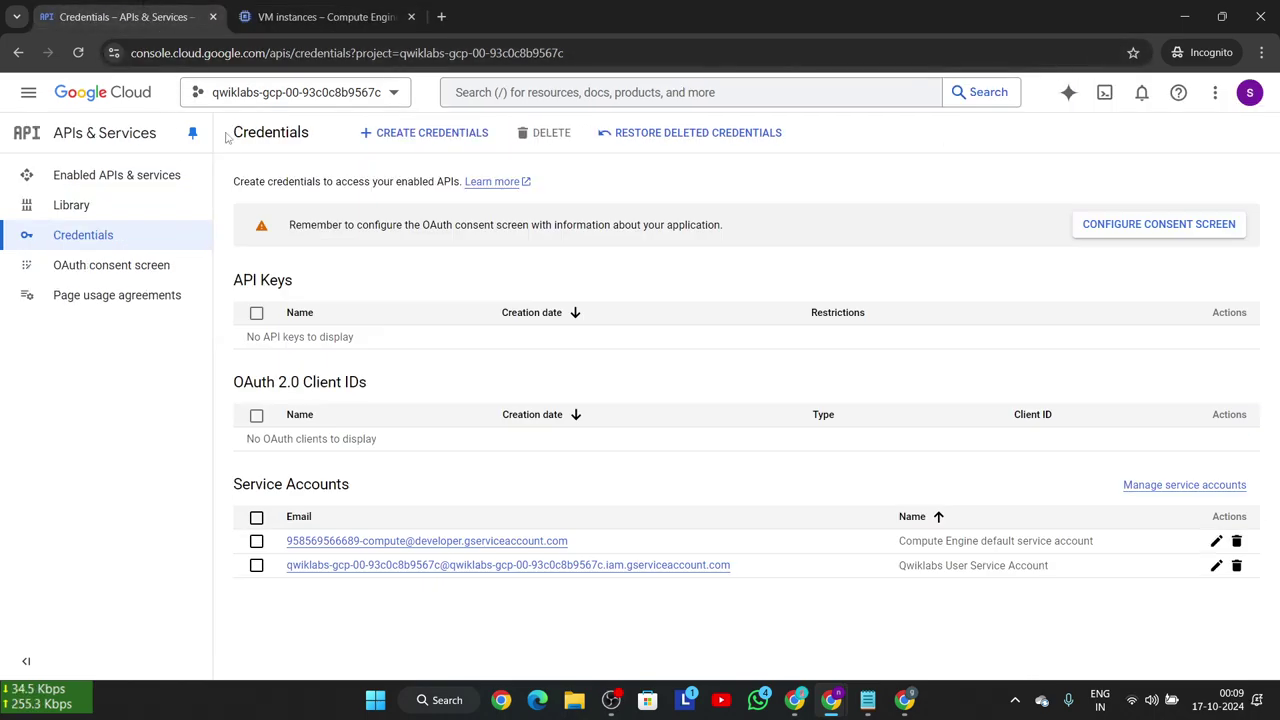
left_click(270, 17)
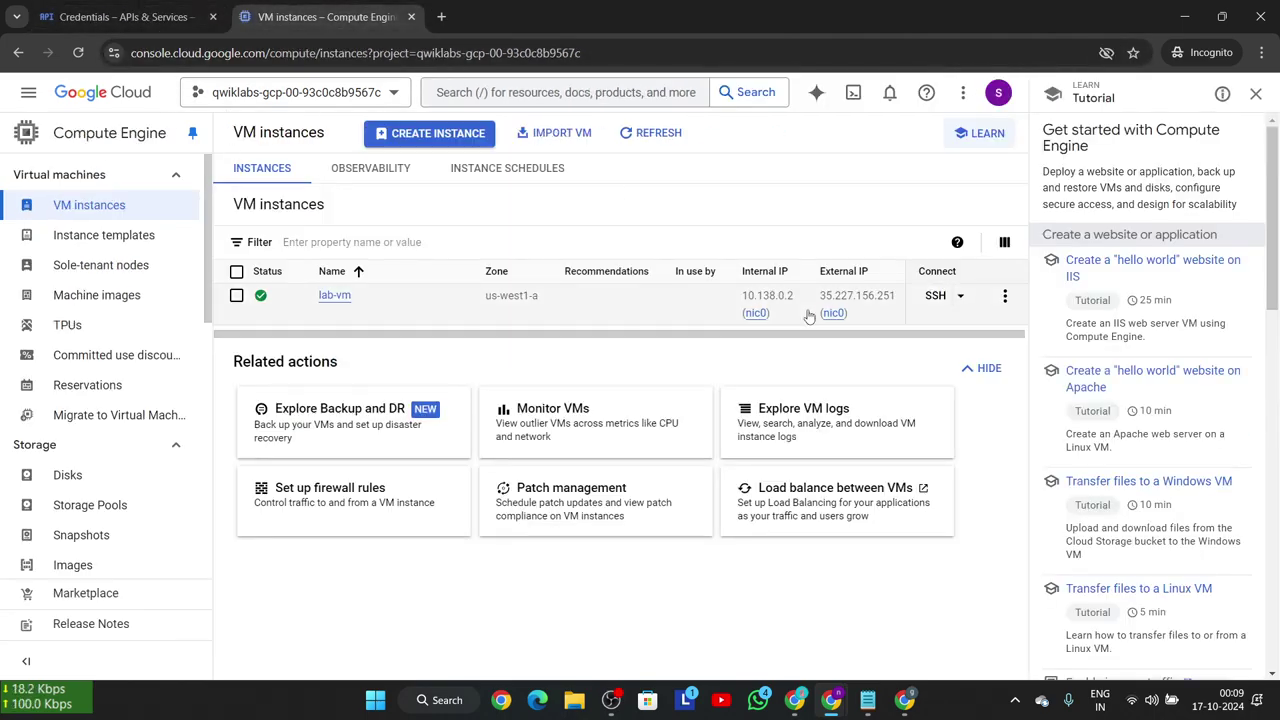
- Create a new API key on the project's Credentials page
left_click(120, 17)
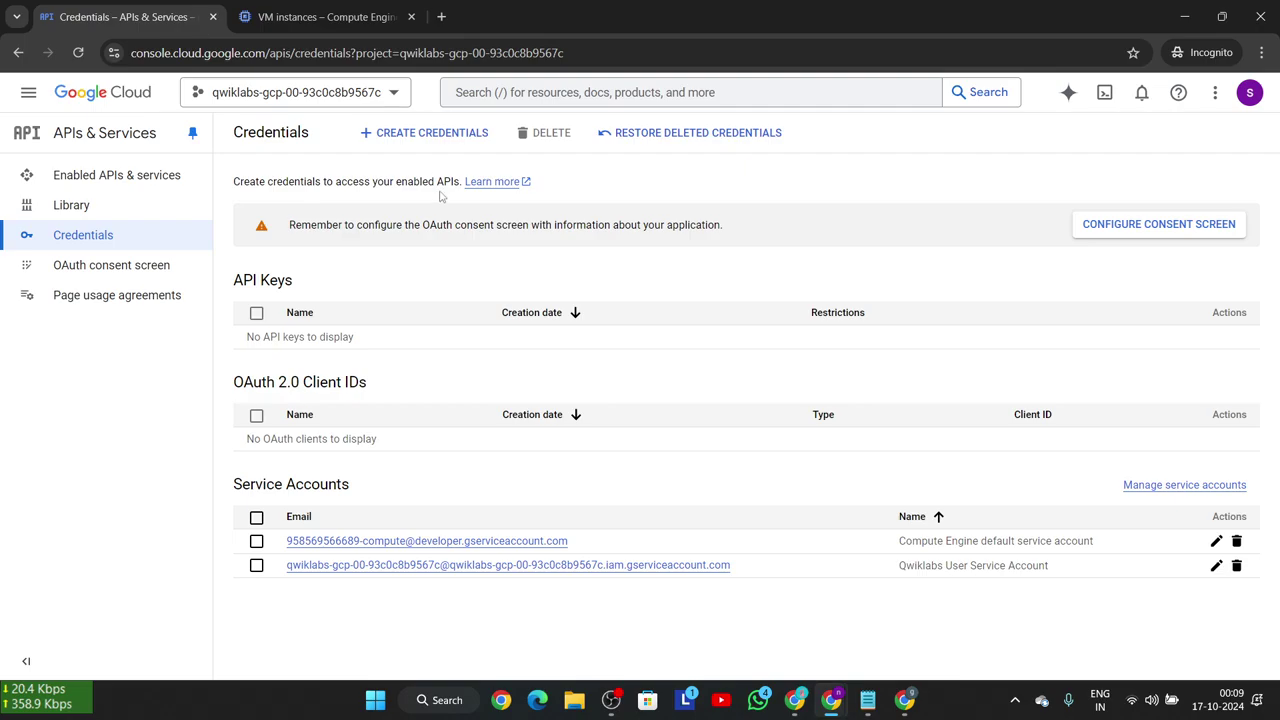
left_click(445, 140)
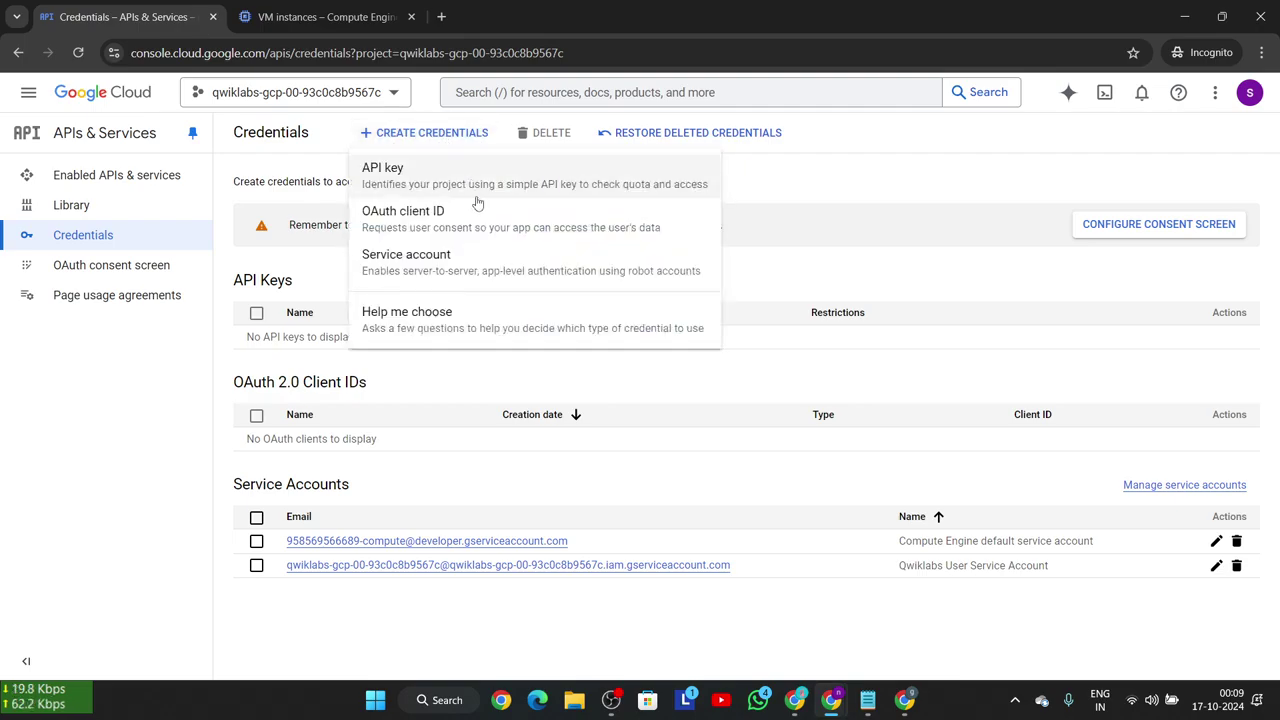
left_click(393, 189)
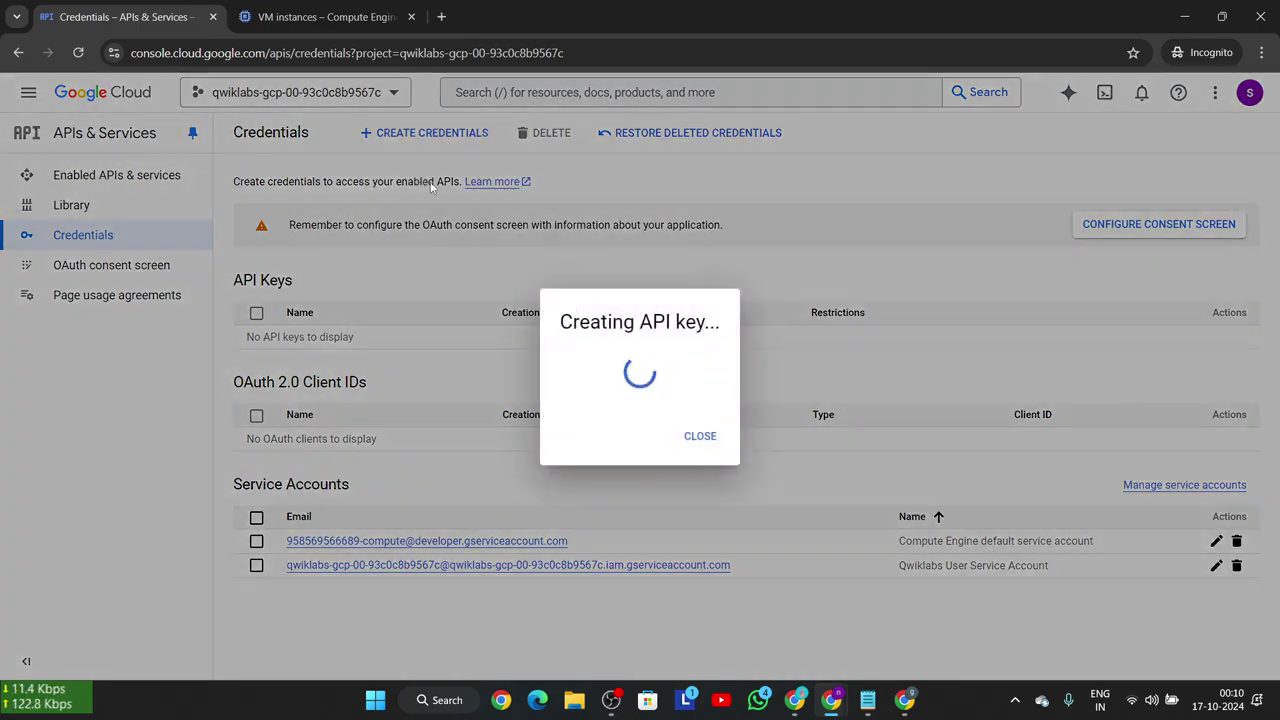
- View the details of lab-vm with the tutorial panel closed, and return to the VM instances list
left_click(320, 17)
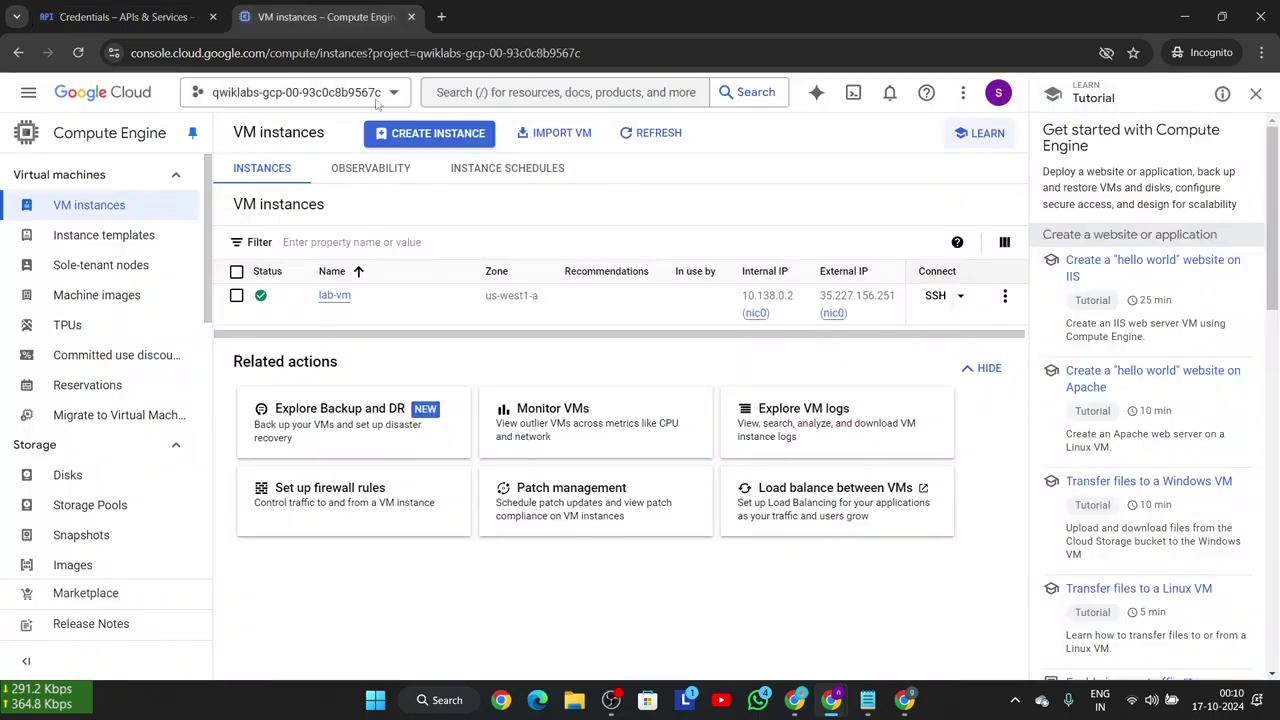
left_click(345, 303)
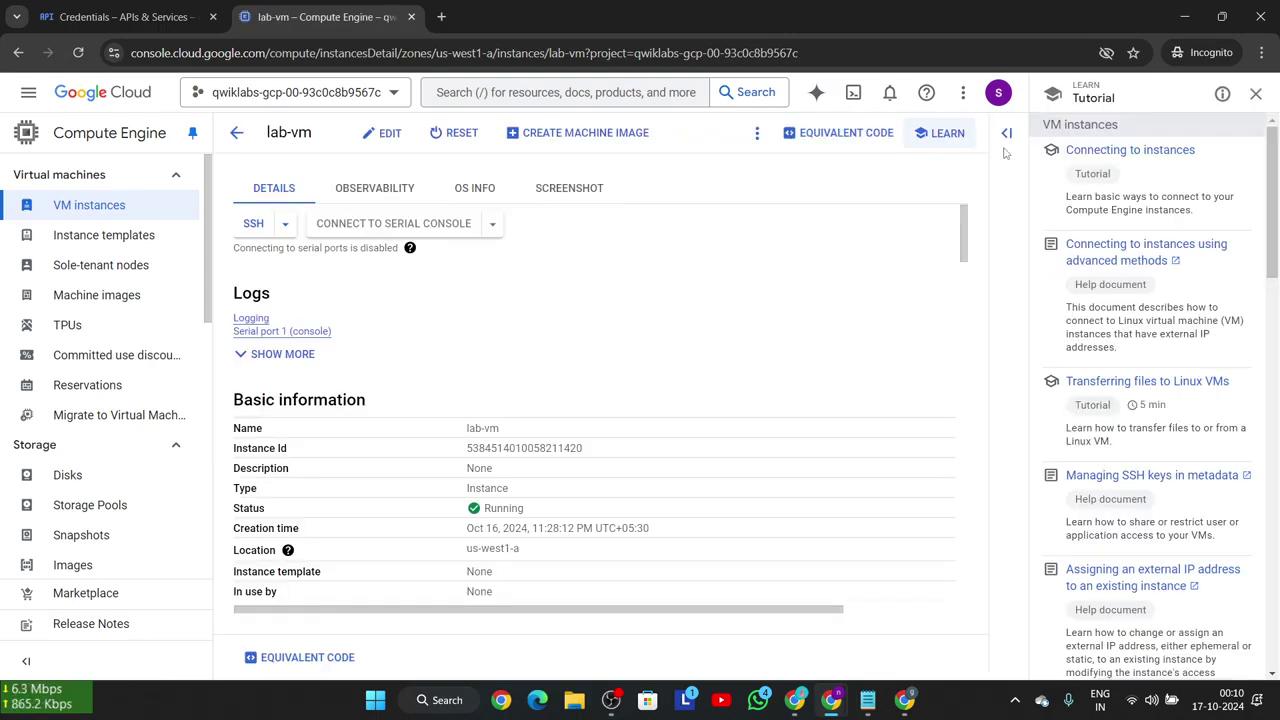
left_click(1256, 93)
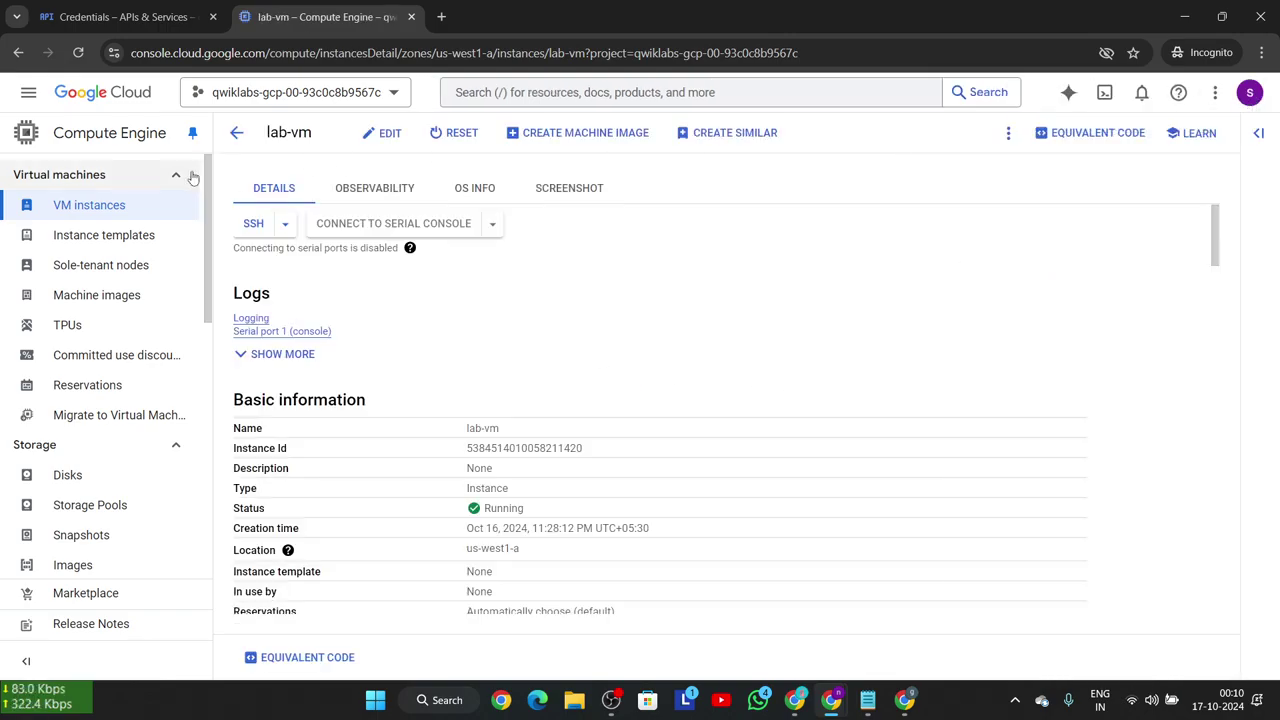
left_click(234, 136)
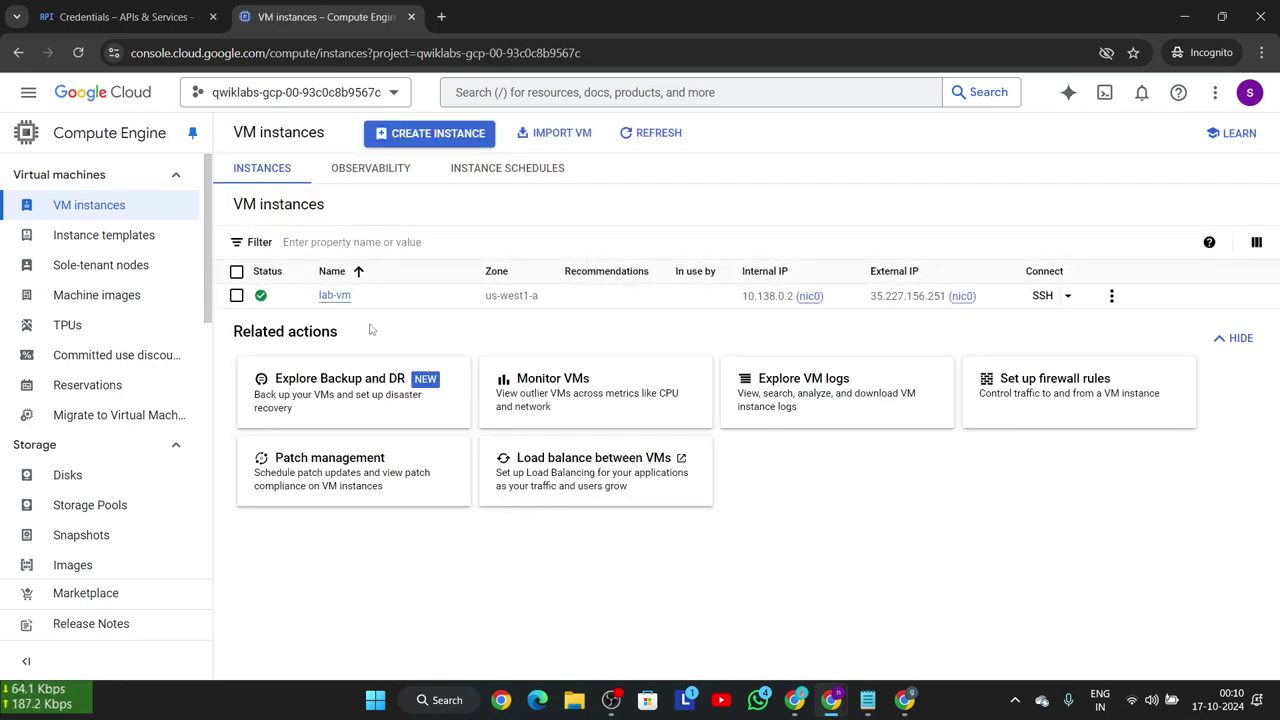
- Start an SSH-in-browser session on lab-vm, dismiss the IAP role suggestion and minimize the connection window
left_click(1041, 296)
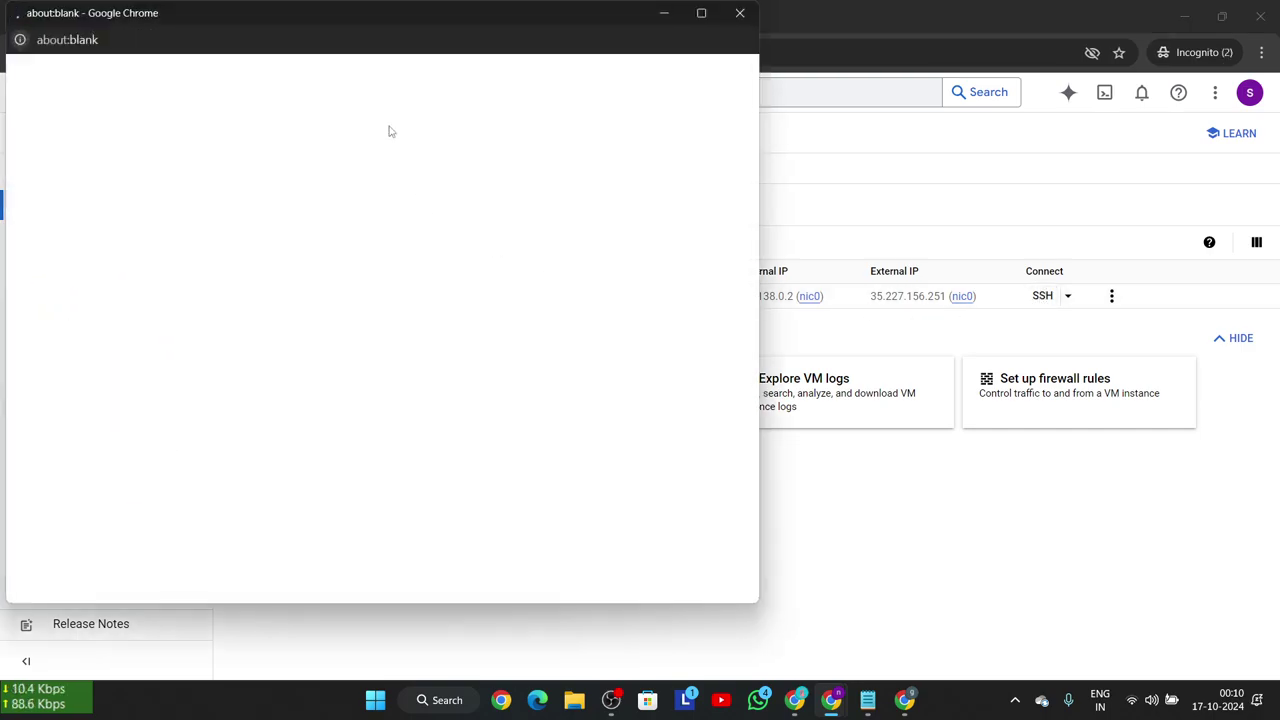
left_click(704, 13)
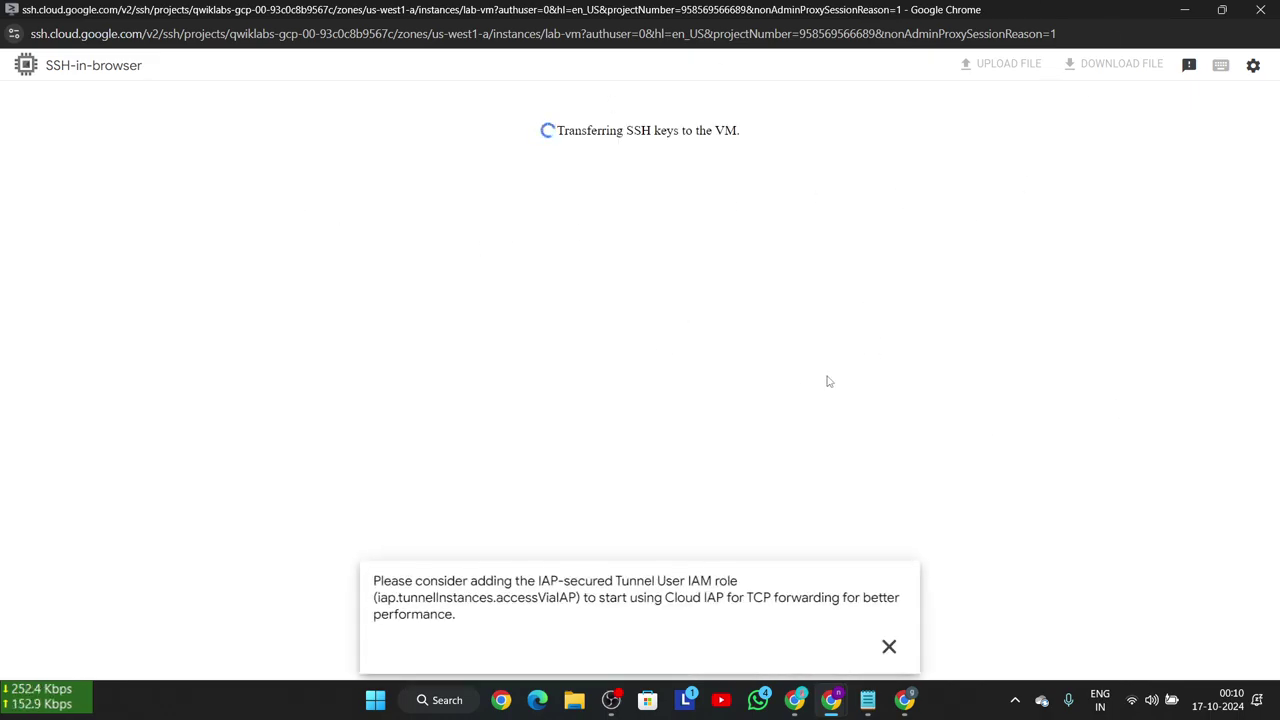
left_click(886, 645)
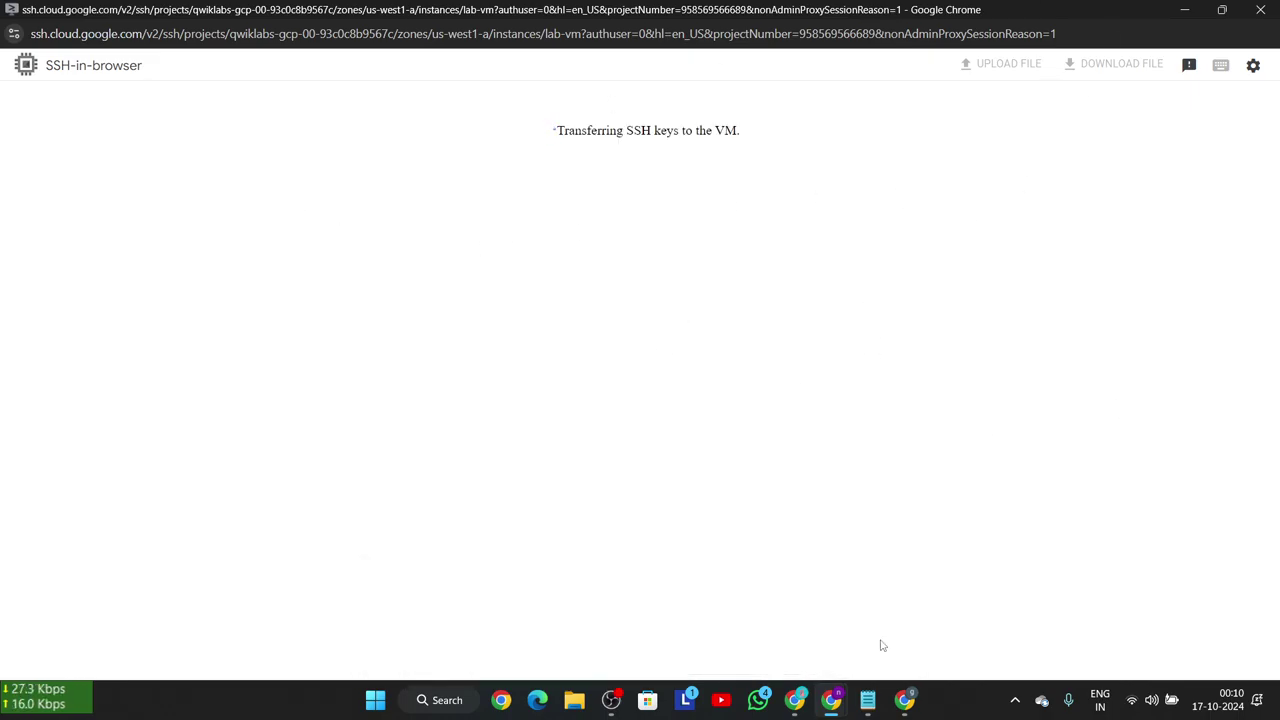
left_click(1184, 10)
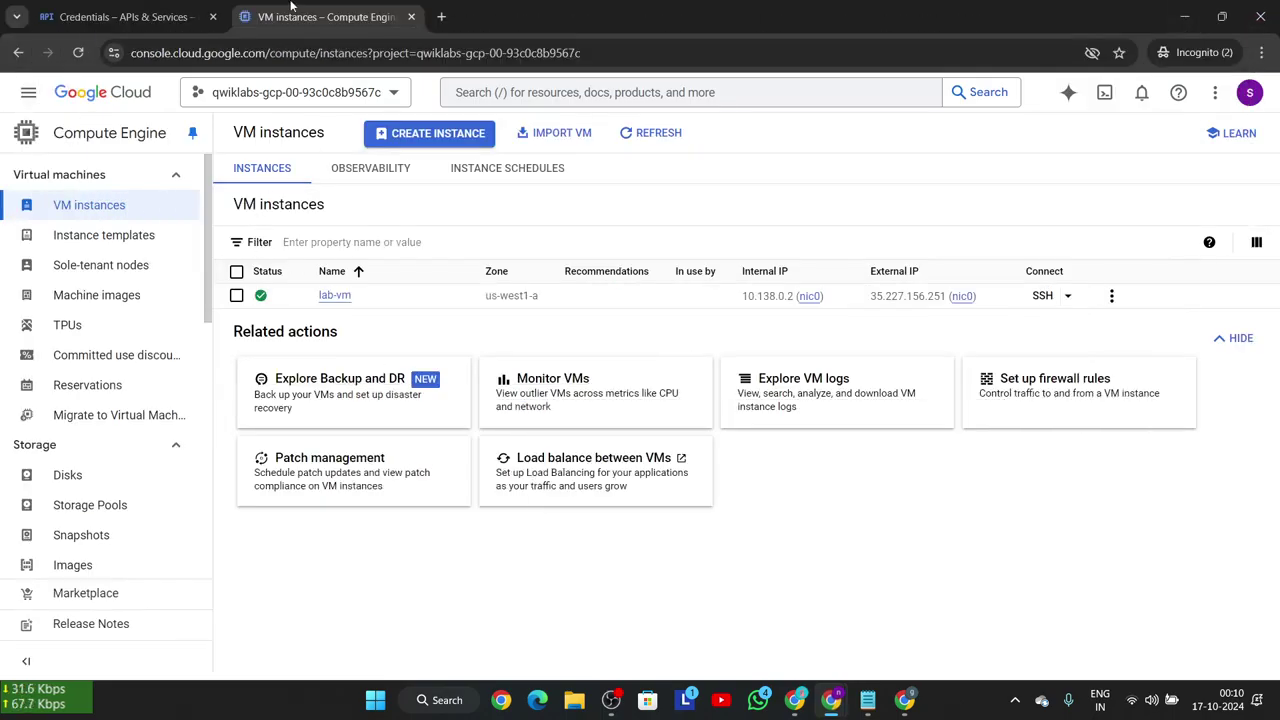
- Copy the API_KEY and task variable block from the GitHub file Qwiklab_explorers_ts_ARC132.md and return to the created API key on the Credentials page
left_click(120, 16)
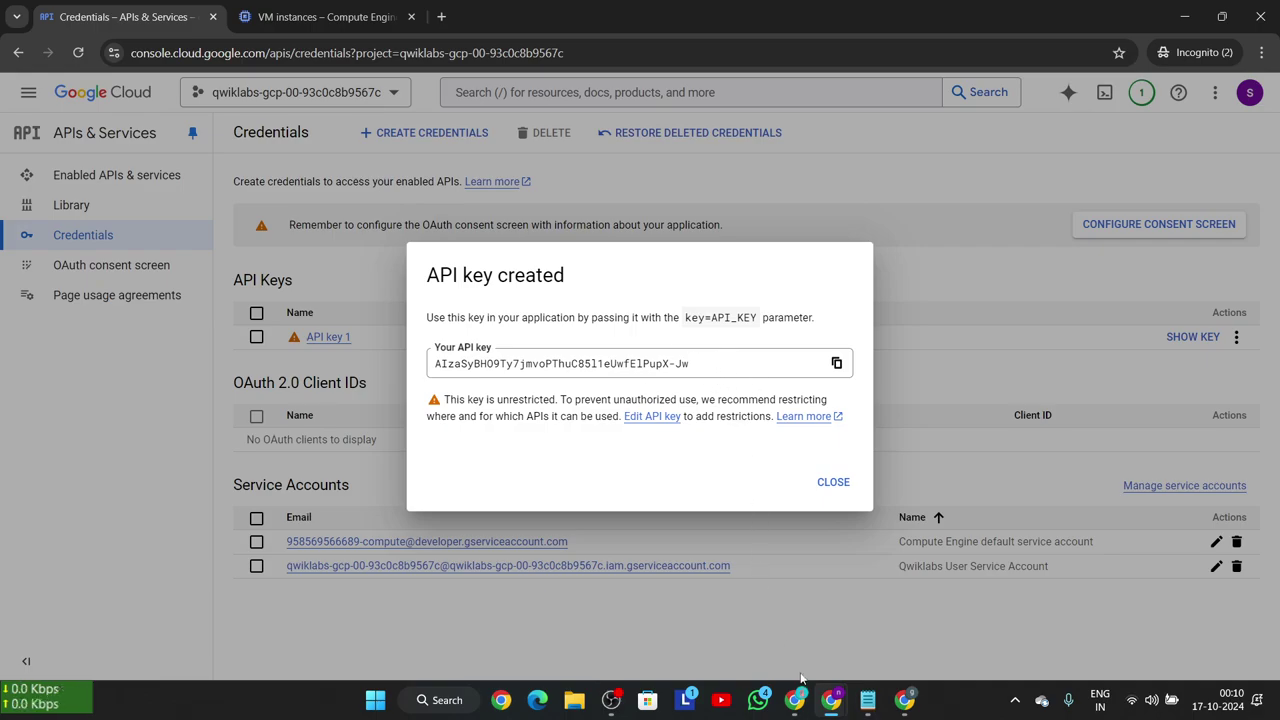
mouse_move(797, 690)
left_click(790, 610)
scroll(622, 372, "down", 2)
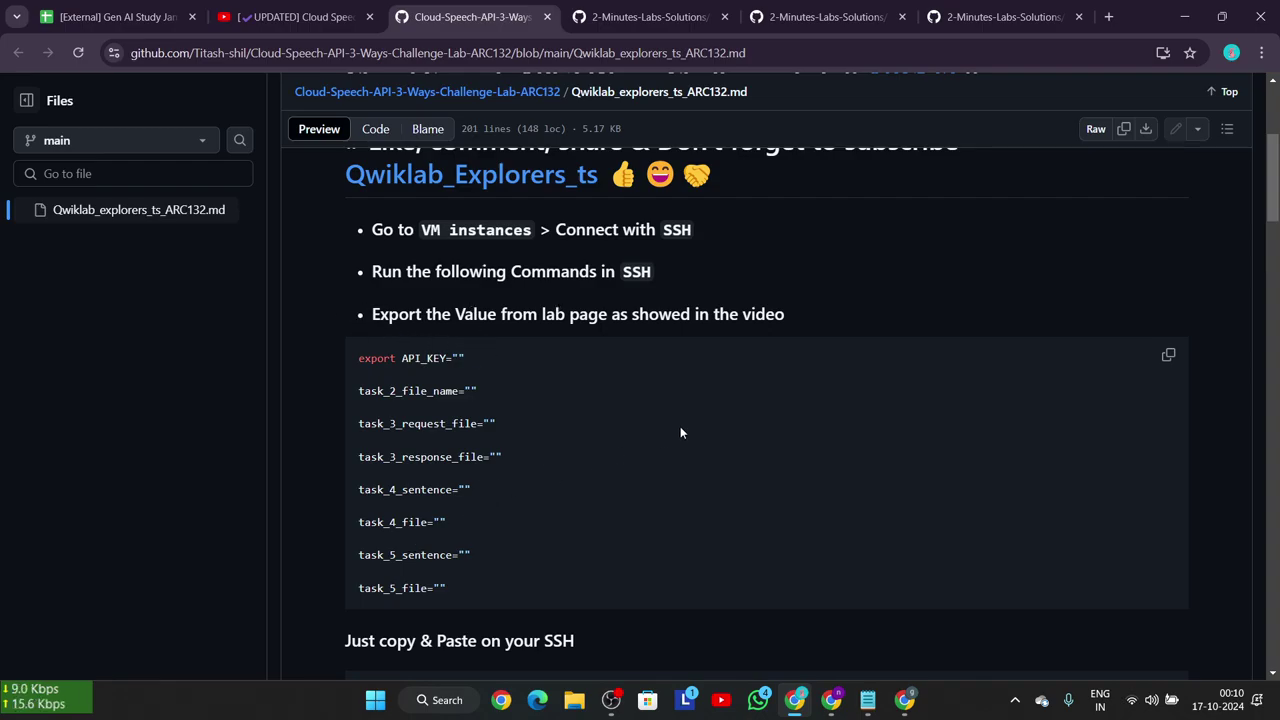
left_click(1167, 353)
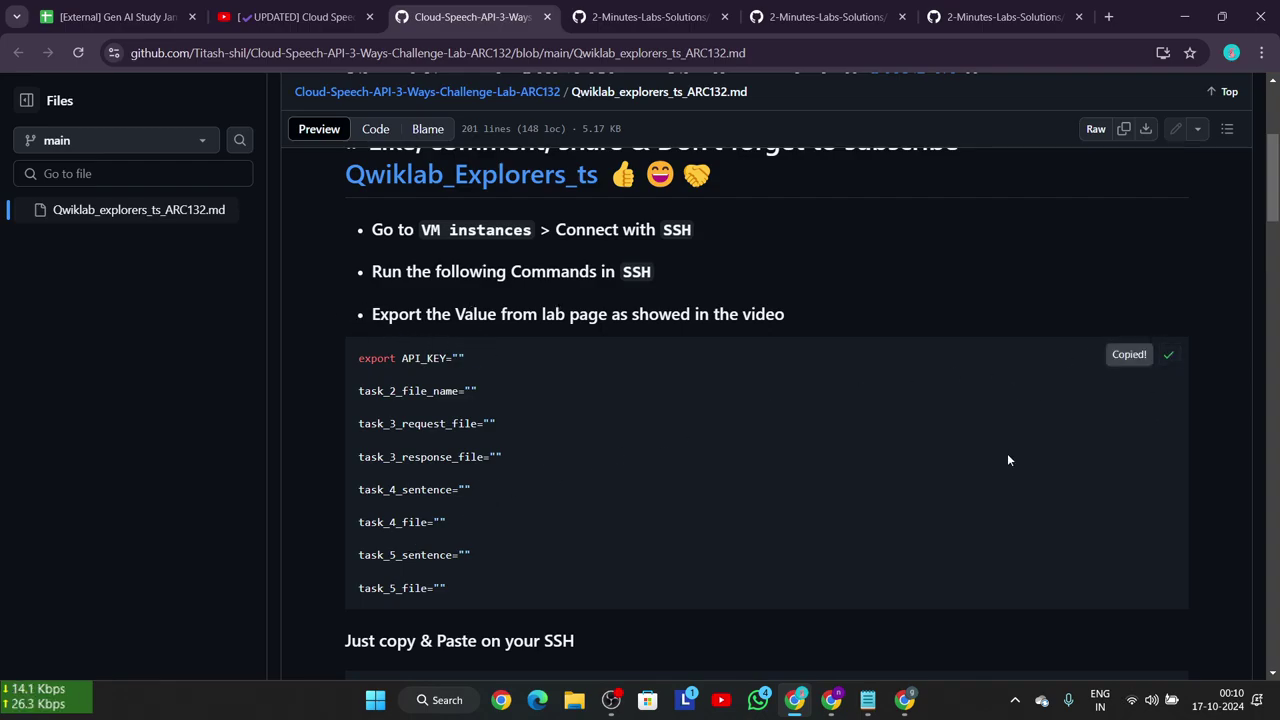
left_click(1184, 17)
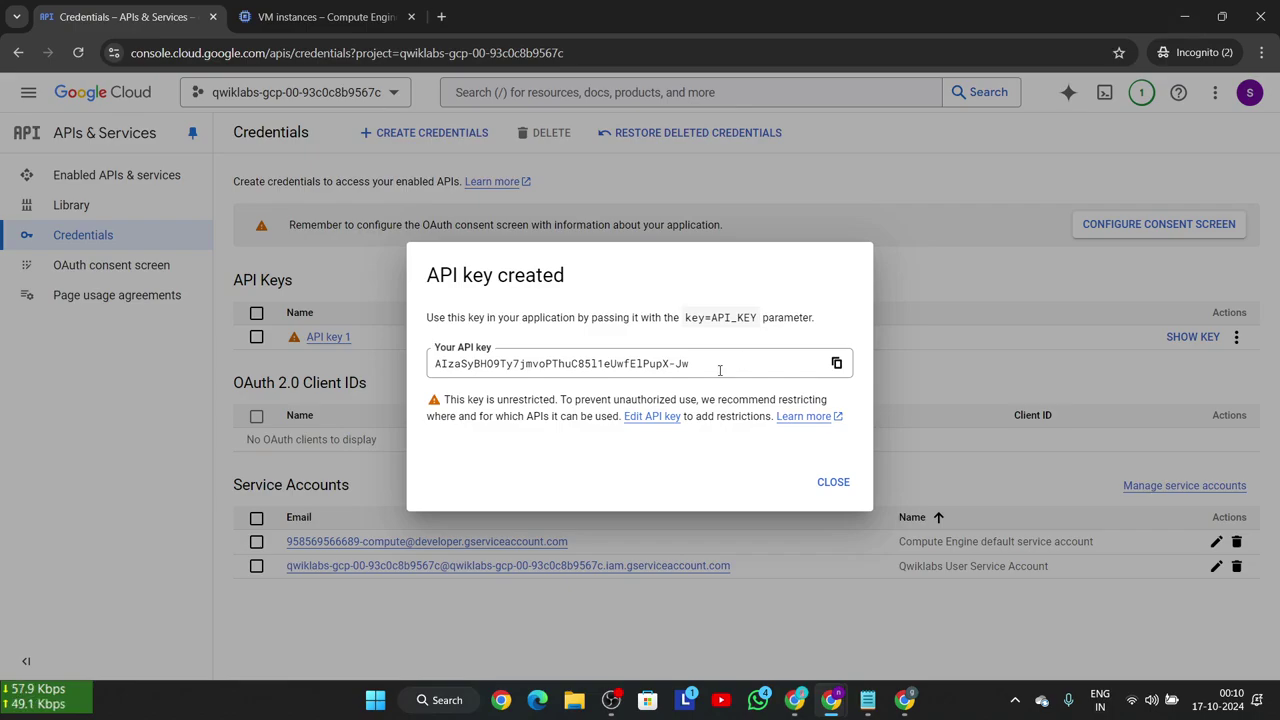
- Open a new Notepad window, maximize it and paste the copied API_KEY and task variable block
key("super")
type("notepad")
key("Return")
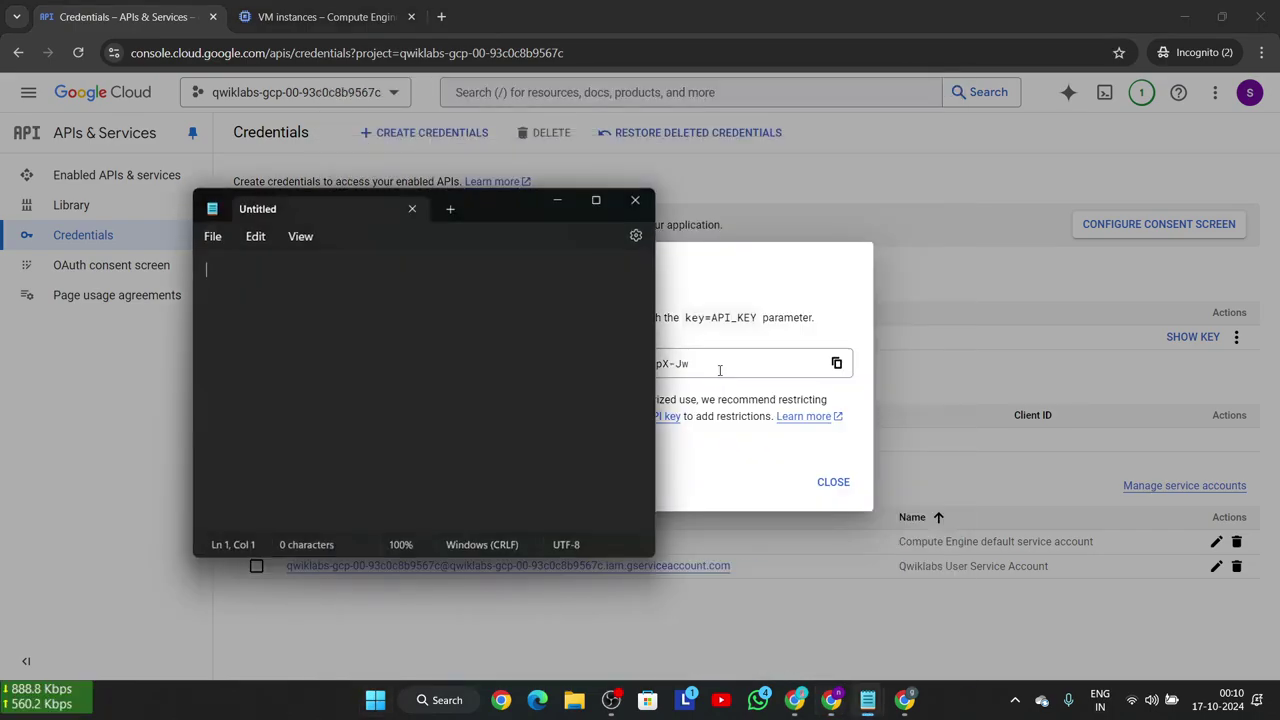
left_click(587, 207)
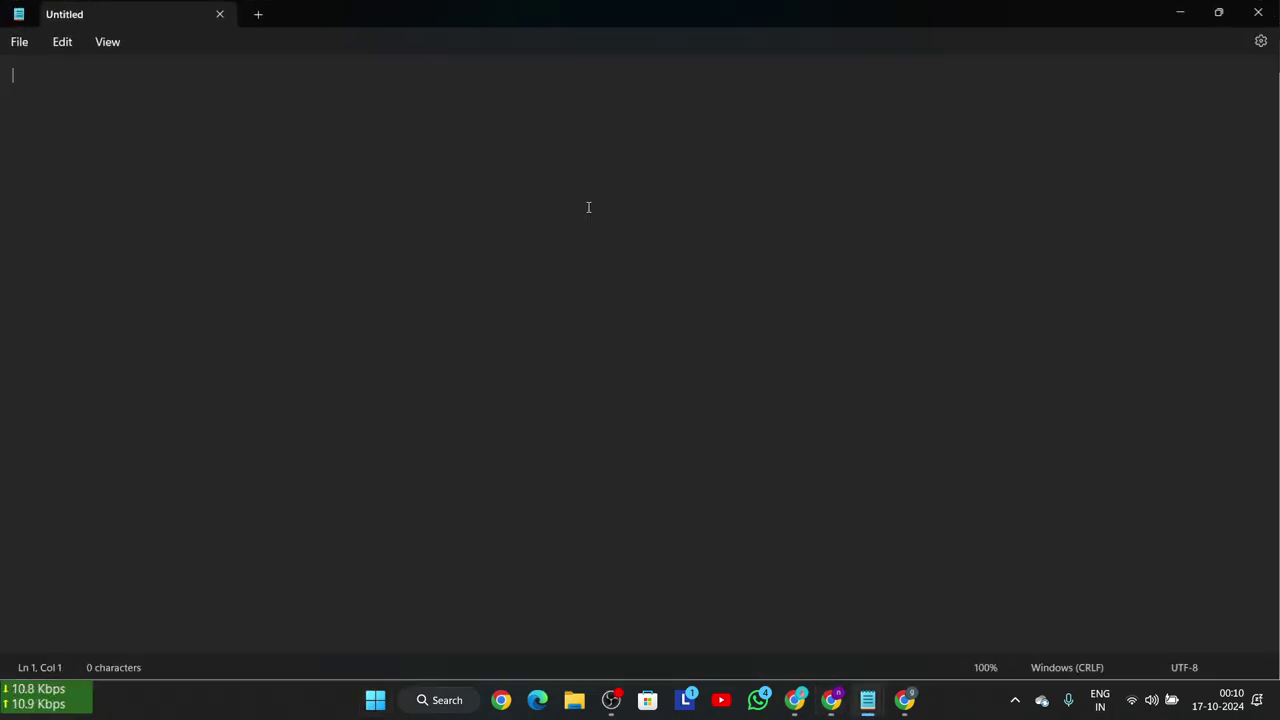
key("ctrl+v")
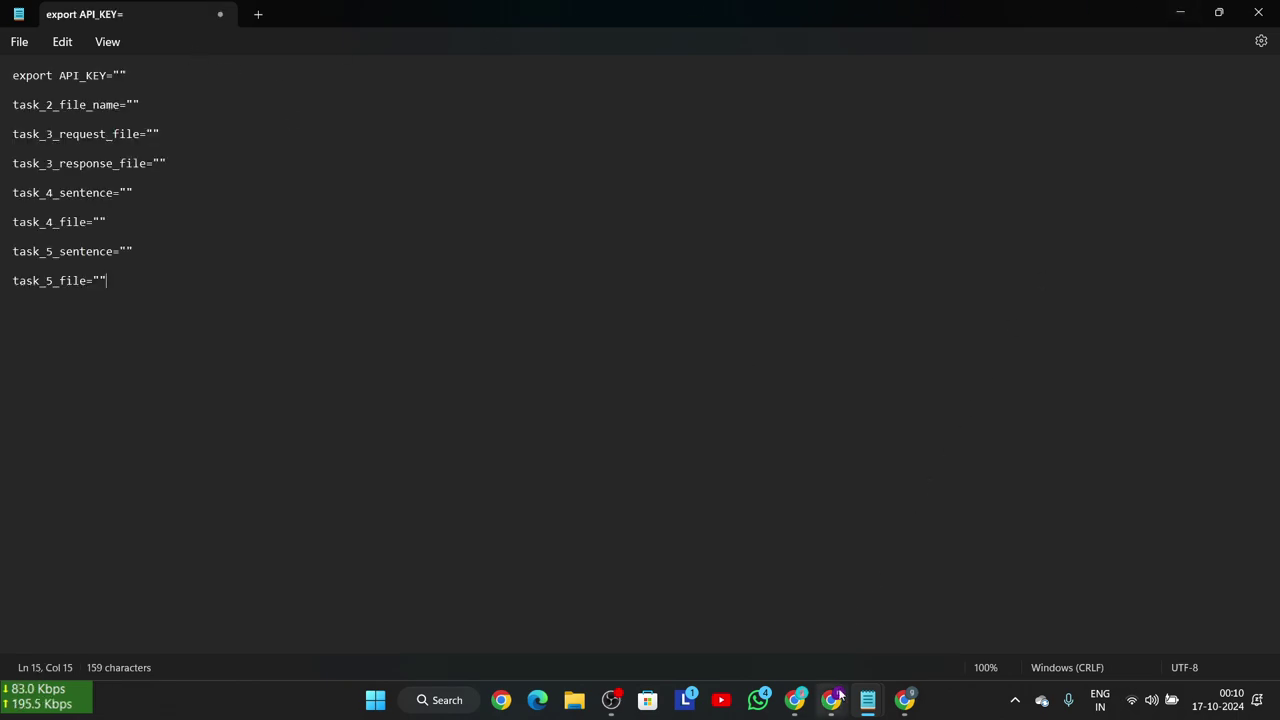
- Copy the created API key from the Credentials page in Chrome and paste it as the API_KEY value in the new Notepad file
left_click(818, 714)
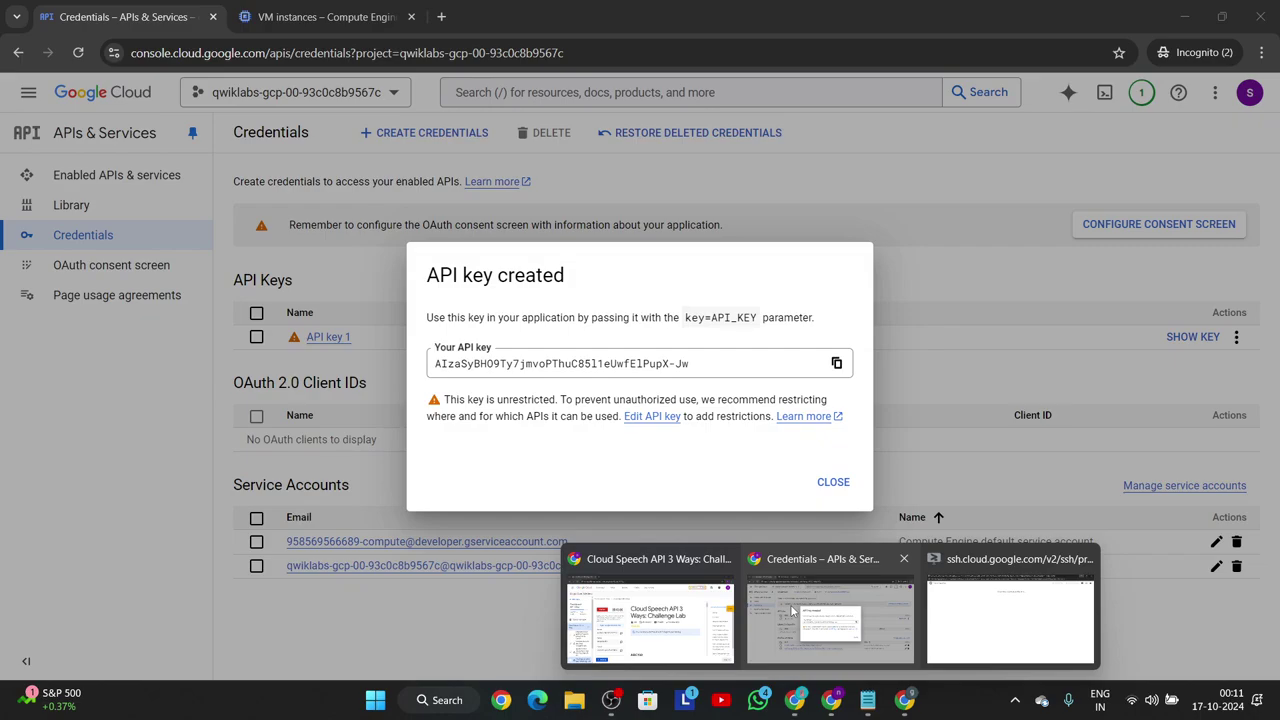
left_click(792, 610)
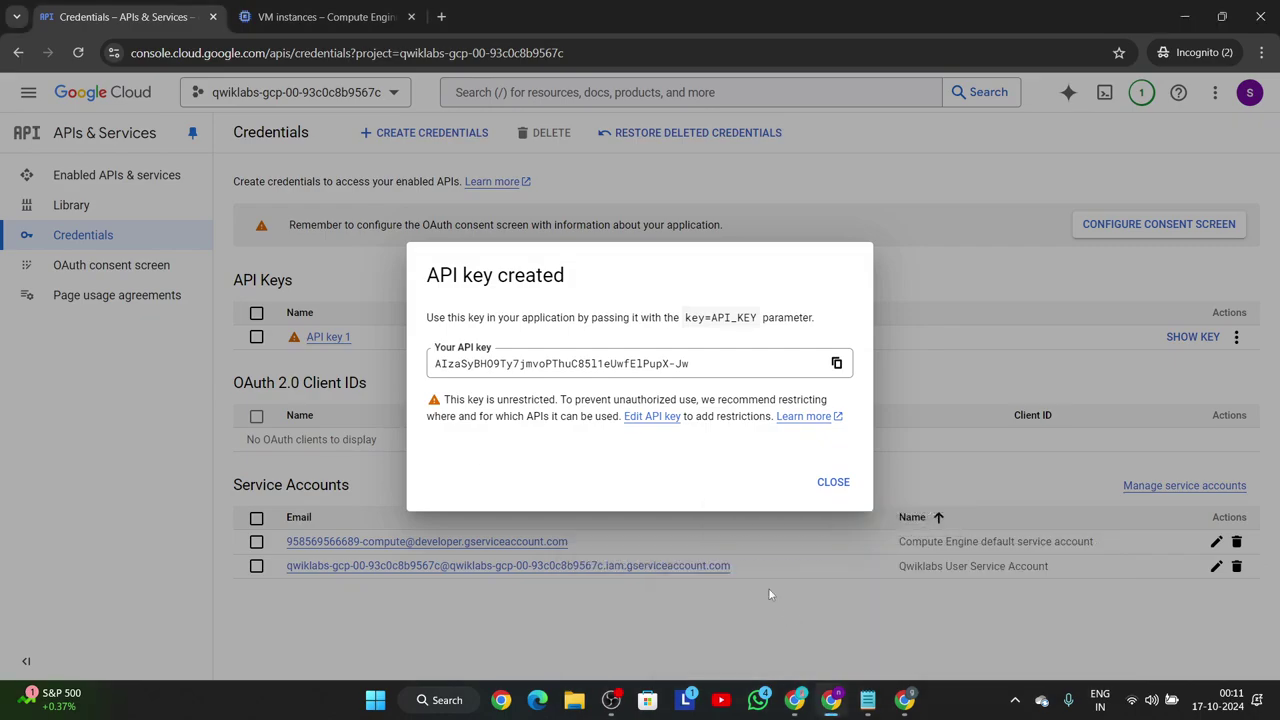
left_click(837, 362)
mouse_move(872, 703)
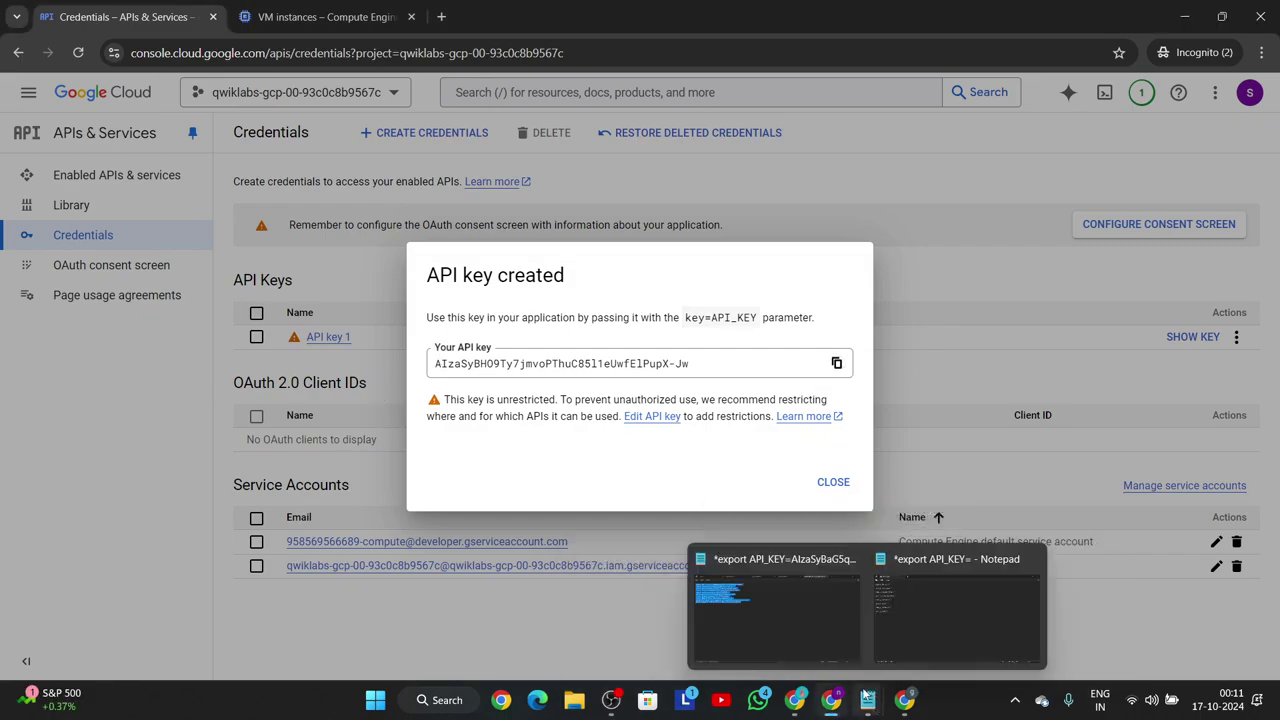
left_click(908, 606)
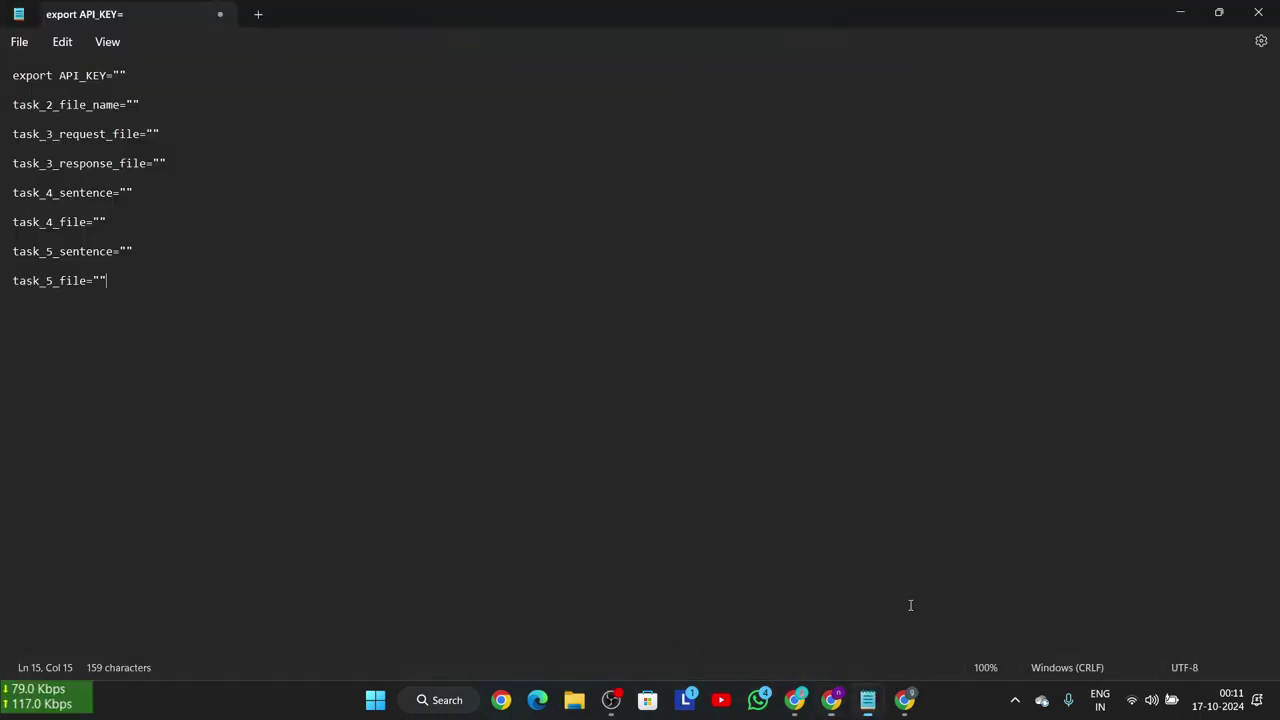
left_click(121, 76)
key("ctrl+v")
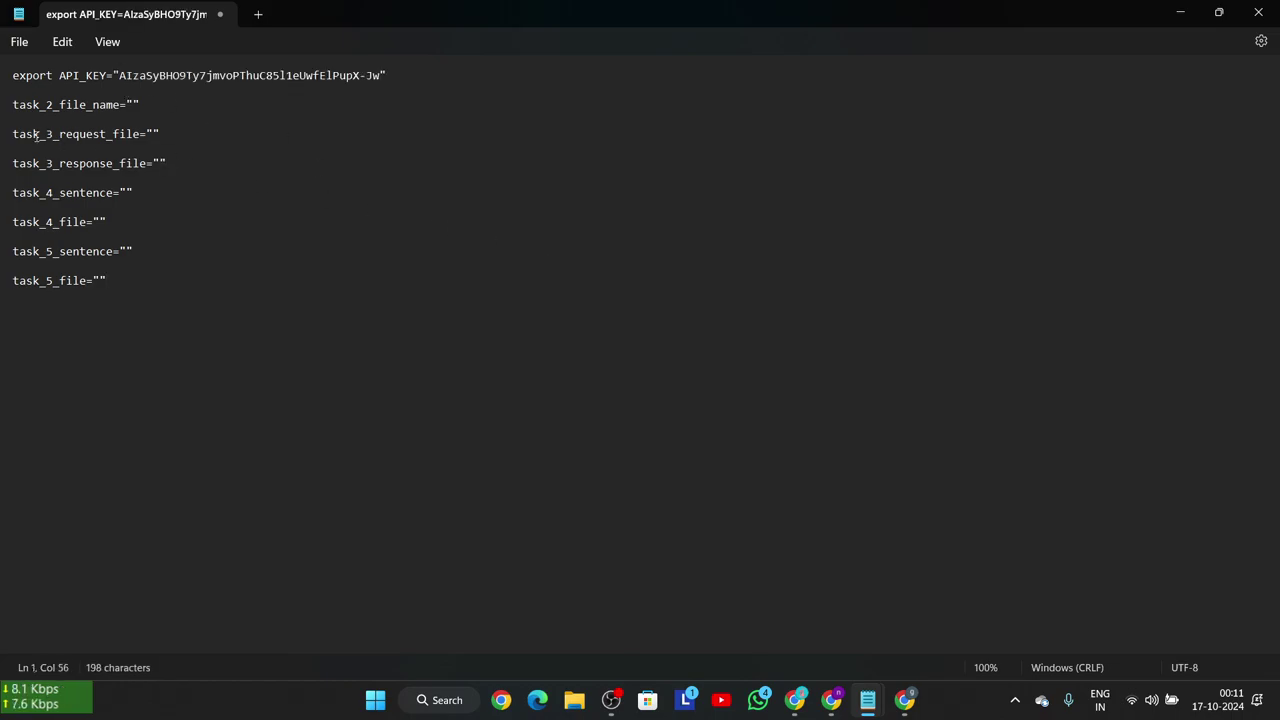
- Copy the result file name synthesize-text.txt from Task 2 of the lab instructions in Chrome
mouse_move(795, 700)
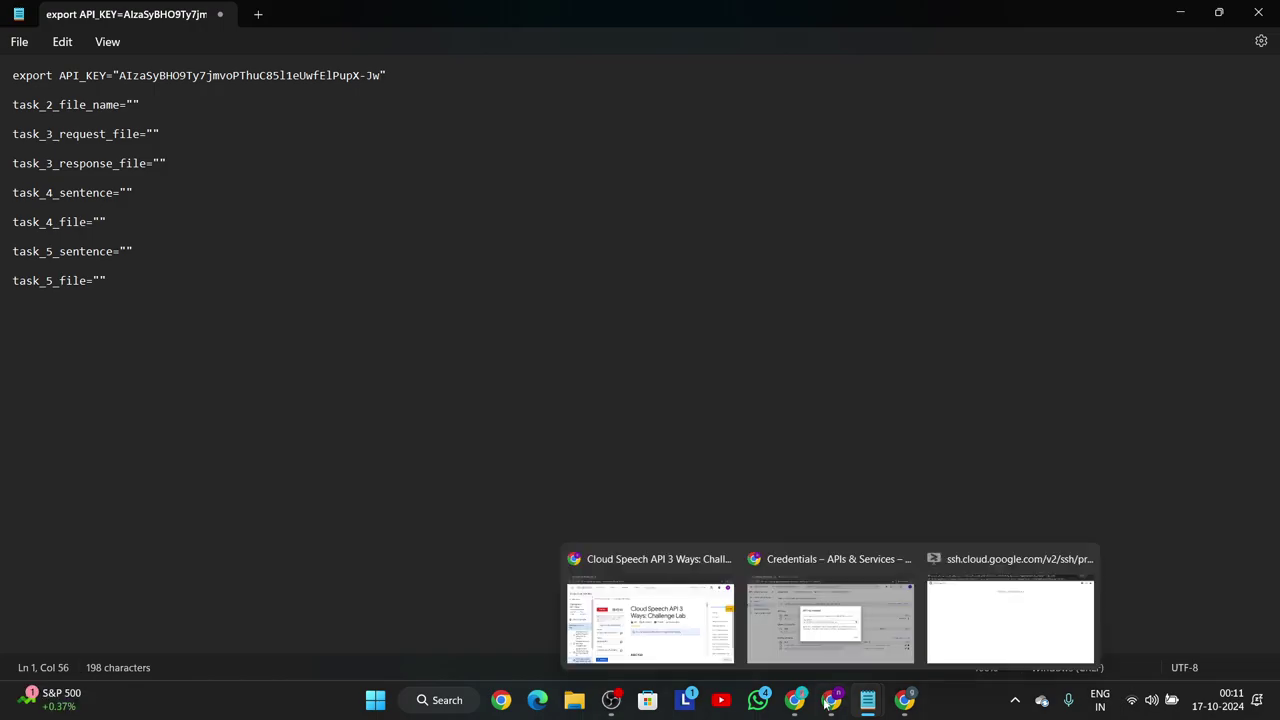
left_click(688, 613)
scroll(786, 530, "down", 10)
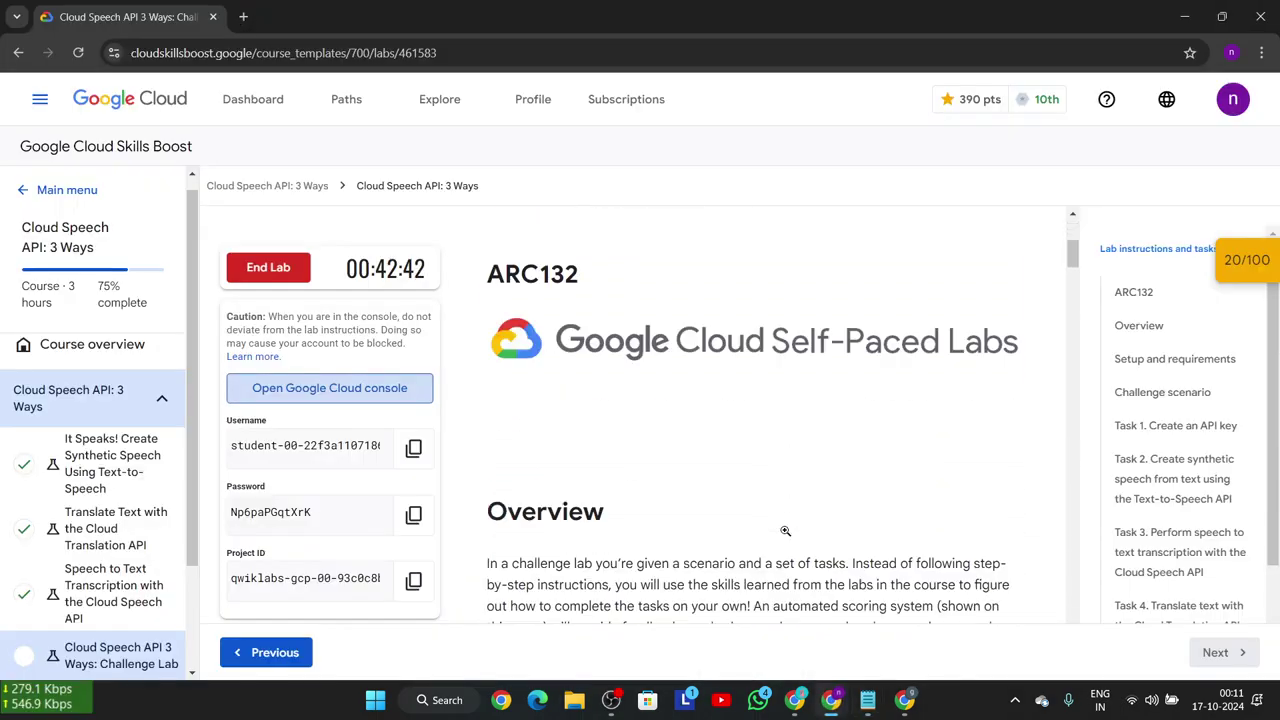
scroll(786, 530, "down", 15)
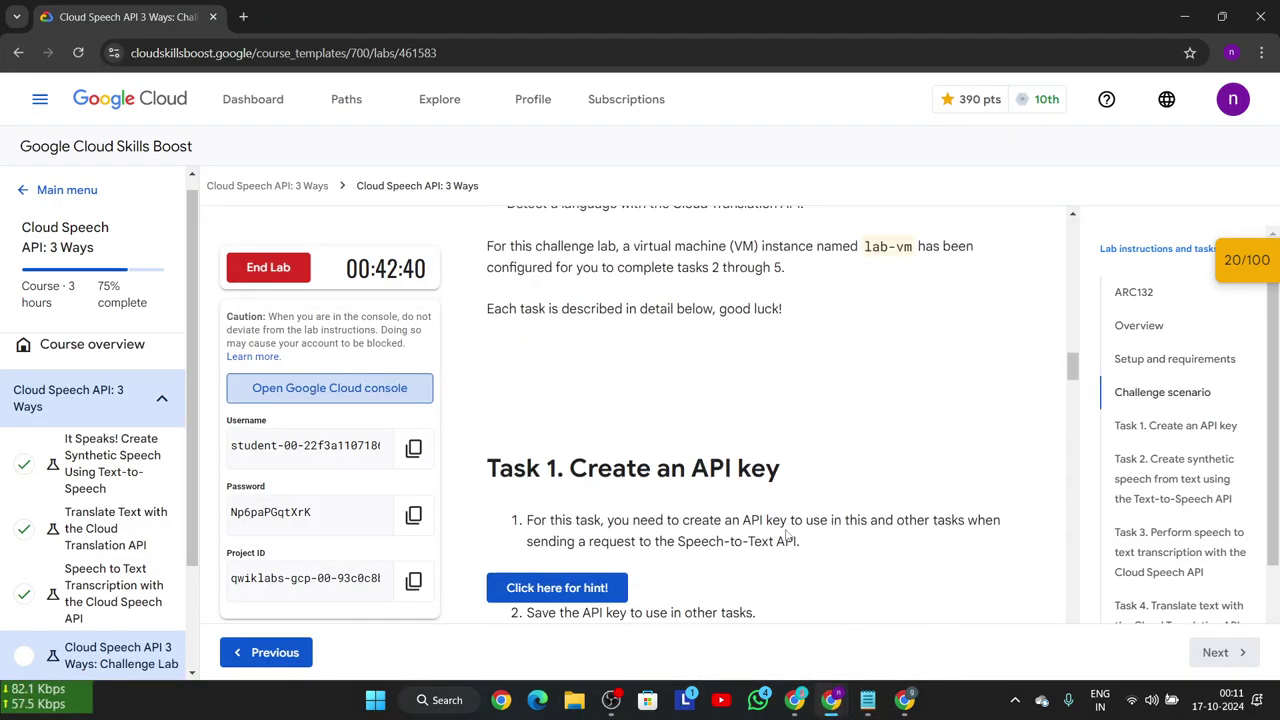
scroll(786, 535, "down", 5)
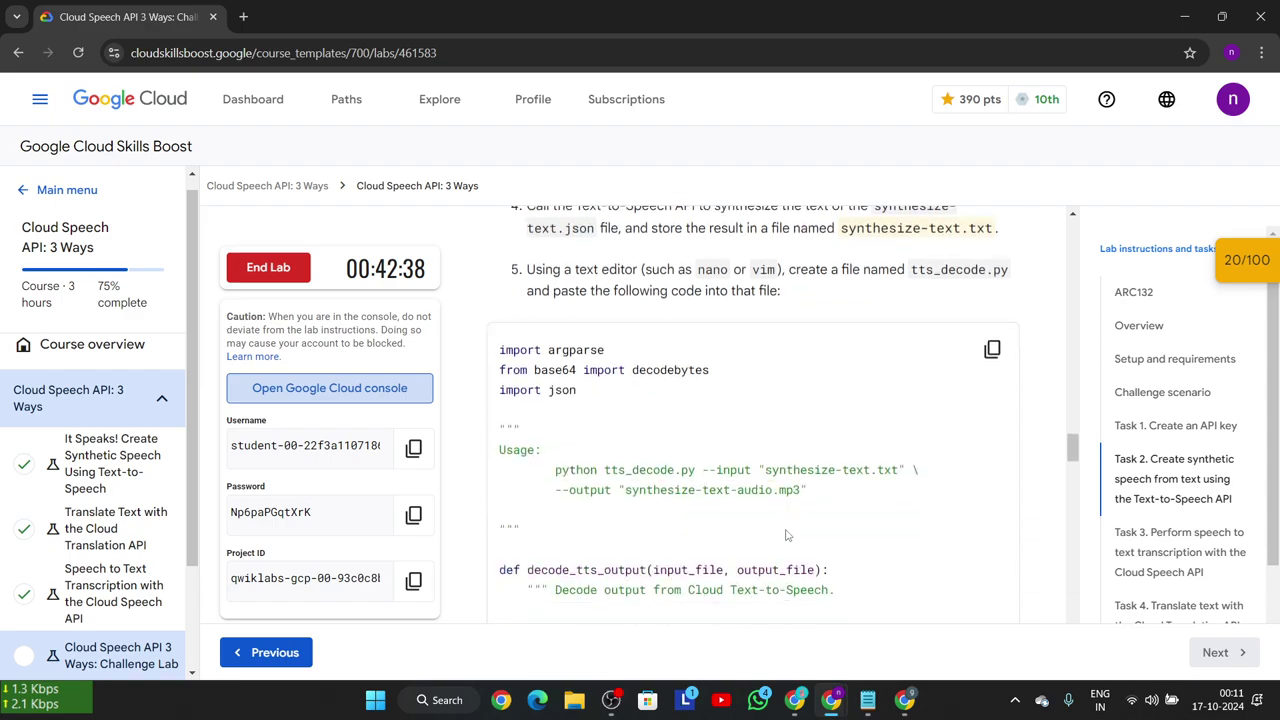
scroll(784, 500, "up", 8)
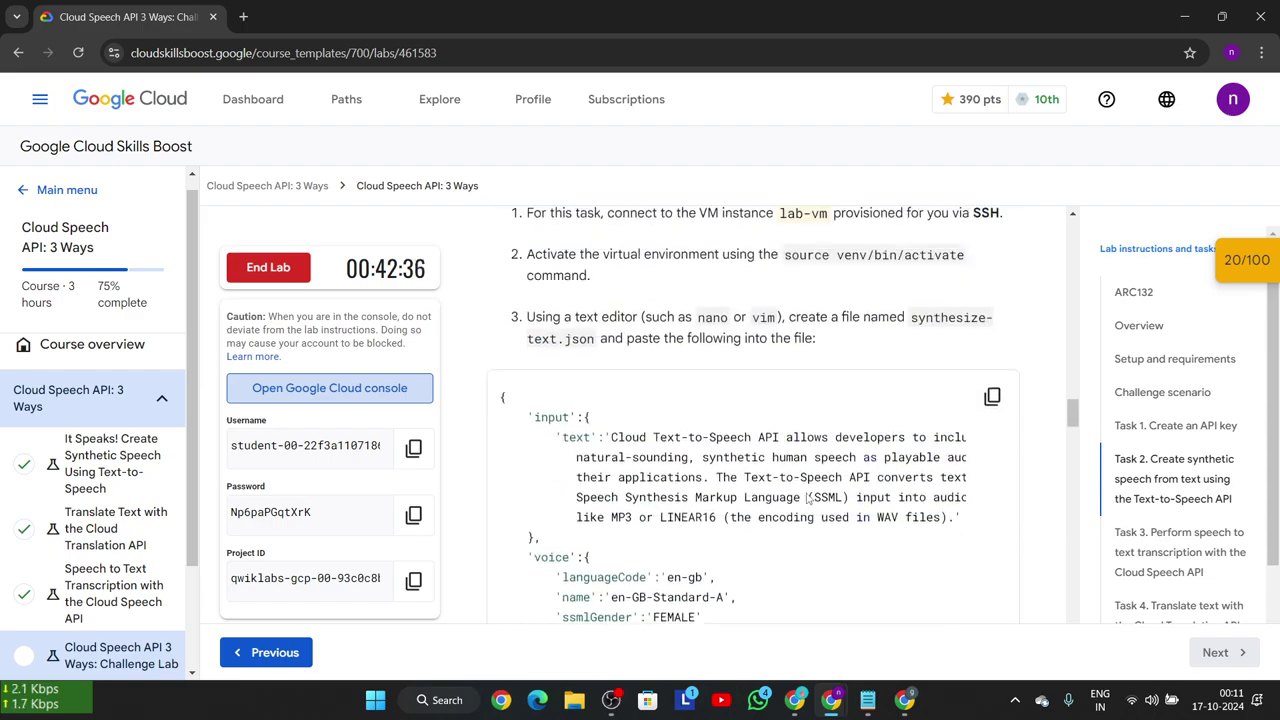
scroll(800, 480, "down", 10)
scroll(810, 467, "up", 2)
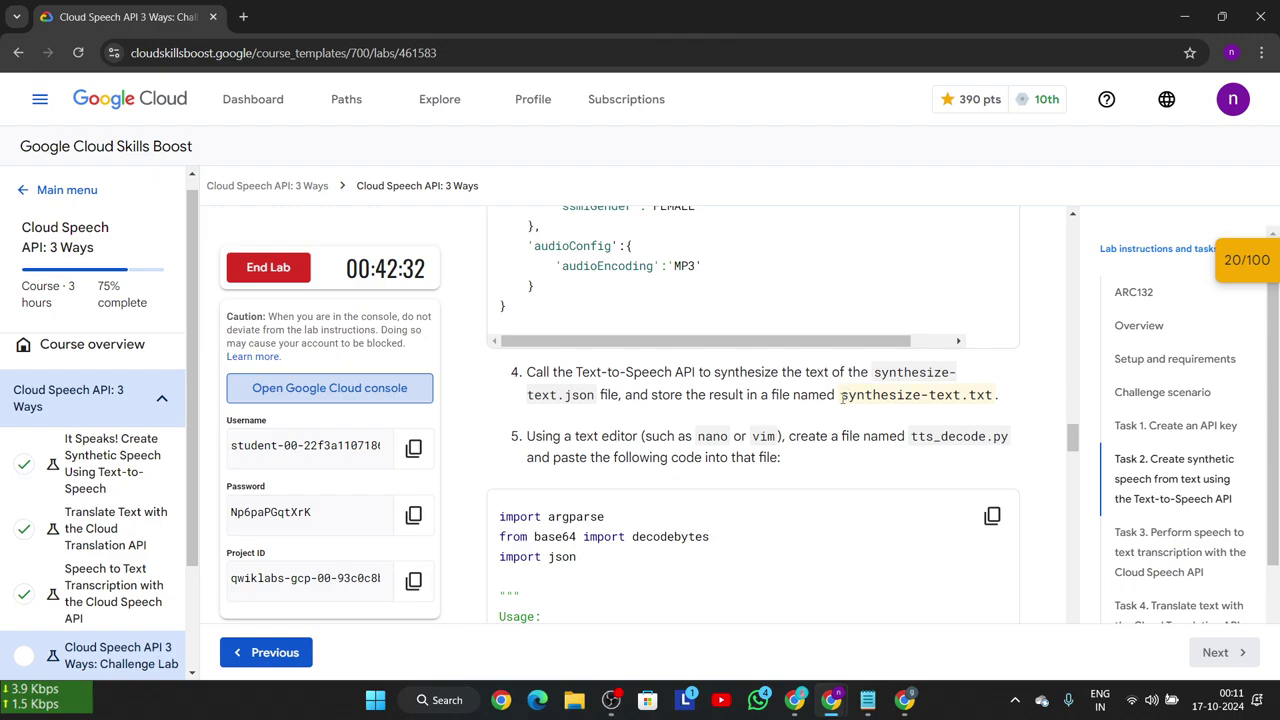
left_click_drag(841, 396, 987, 410)
key("ctrl+c")
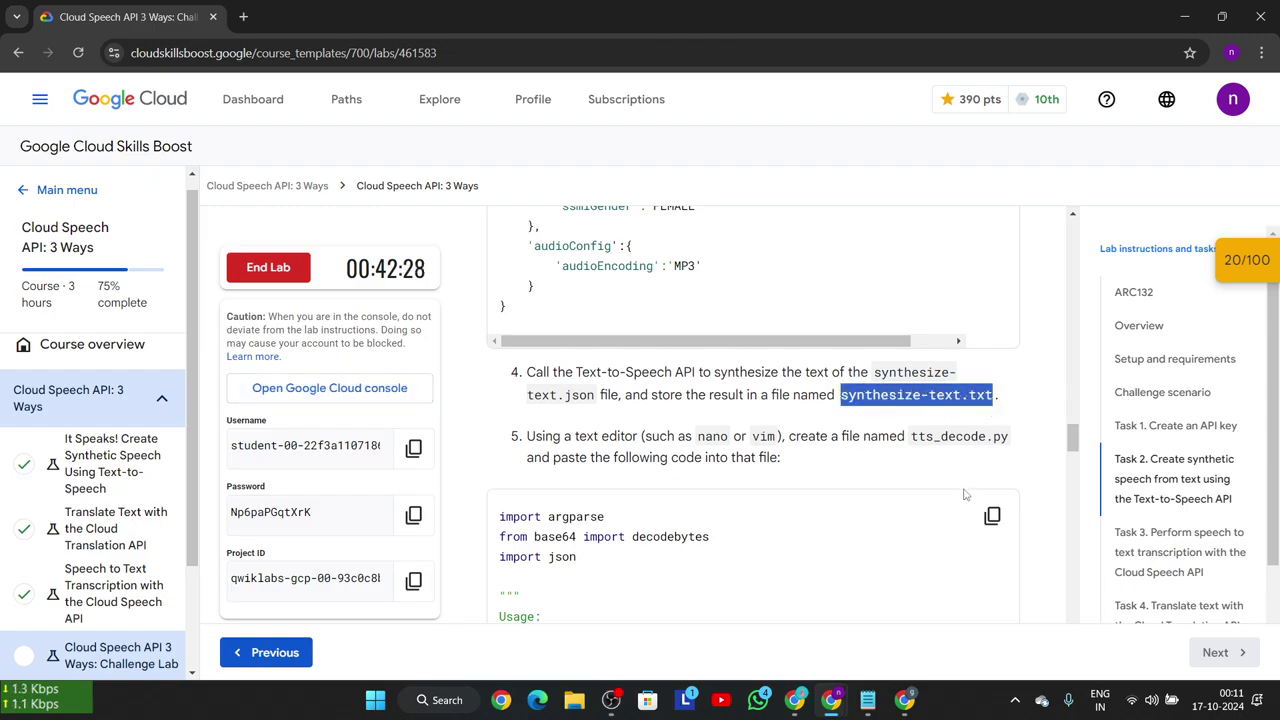
- Close the older Notepad window with the previous lab notes, discarding the unsaved changes in its tabs
mouse_move(867, 700)
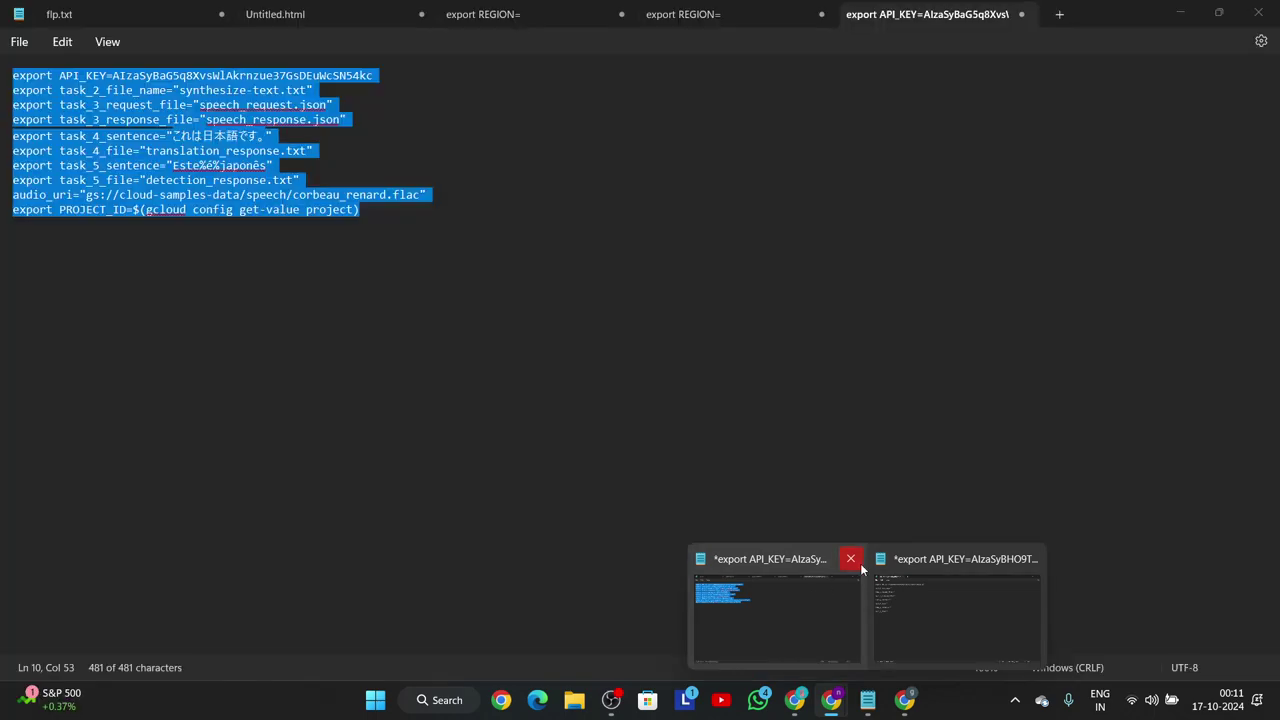
left_click(859, 564)
left_click(601, 390)
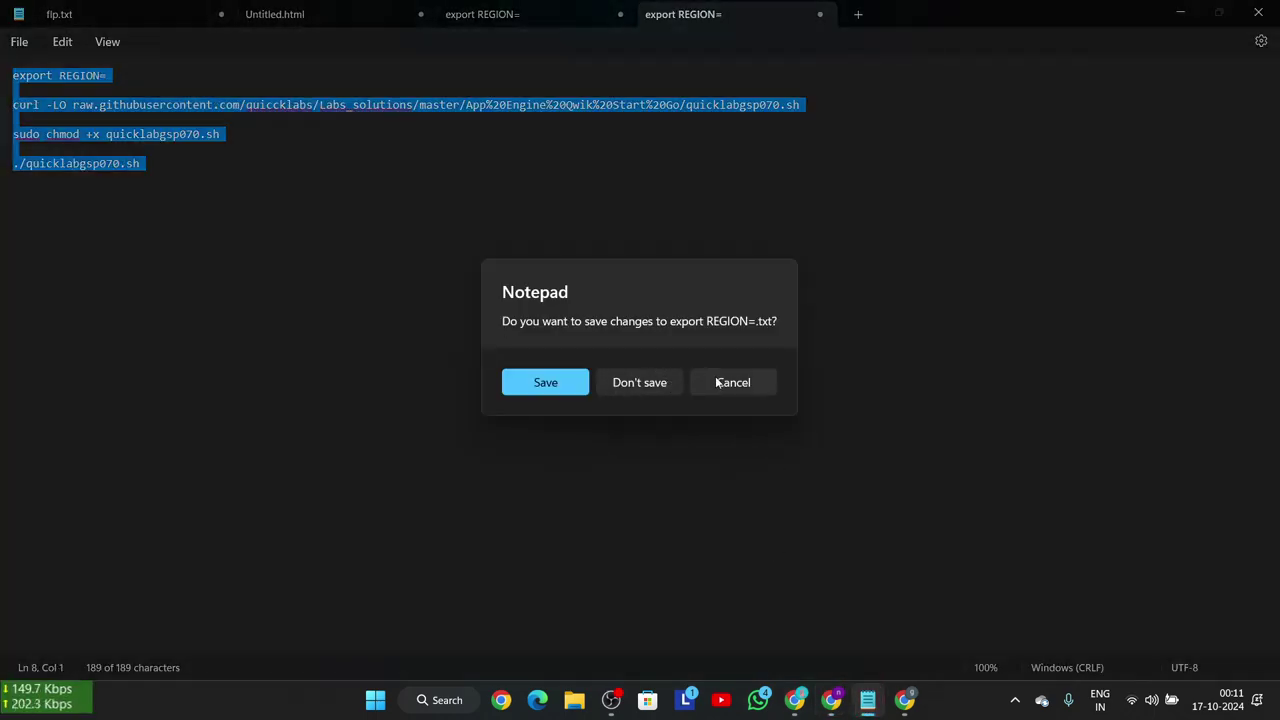
left_click(668, 389)
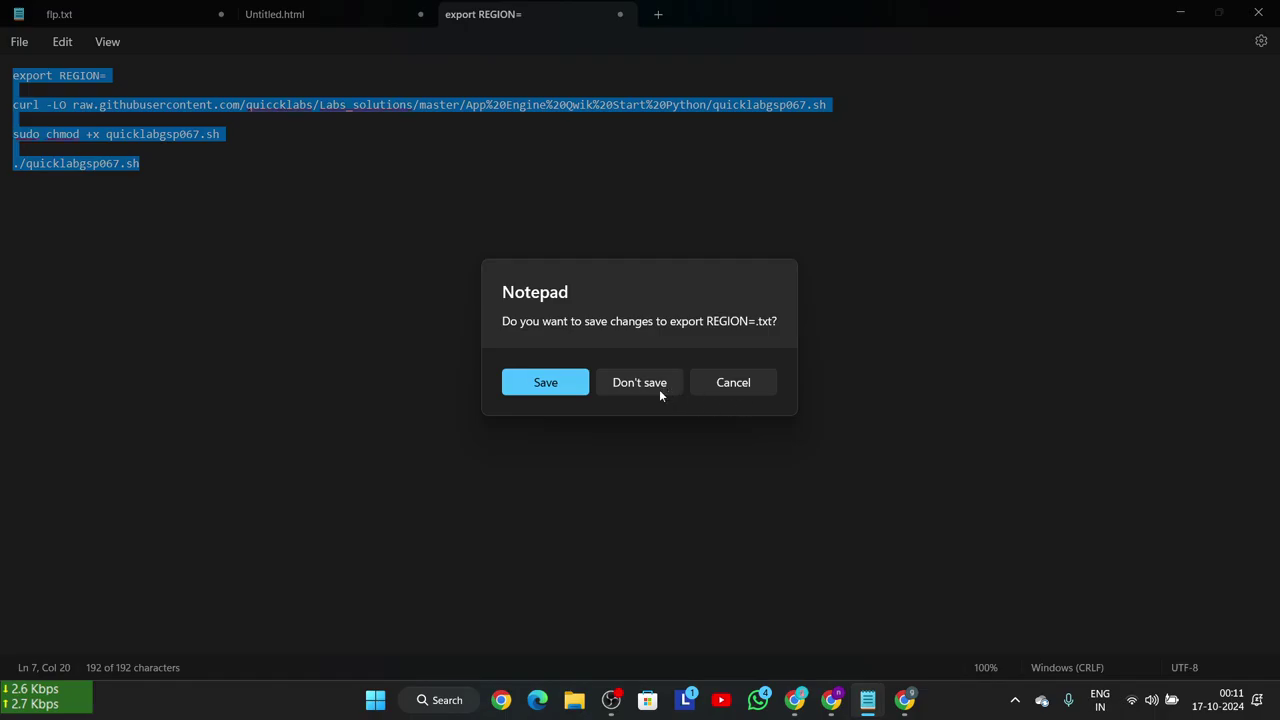
left_click(659, 388)
left_click(659, 388)
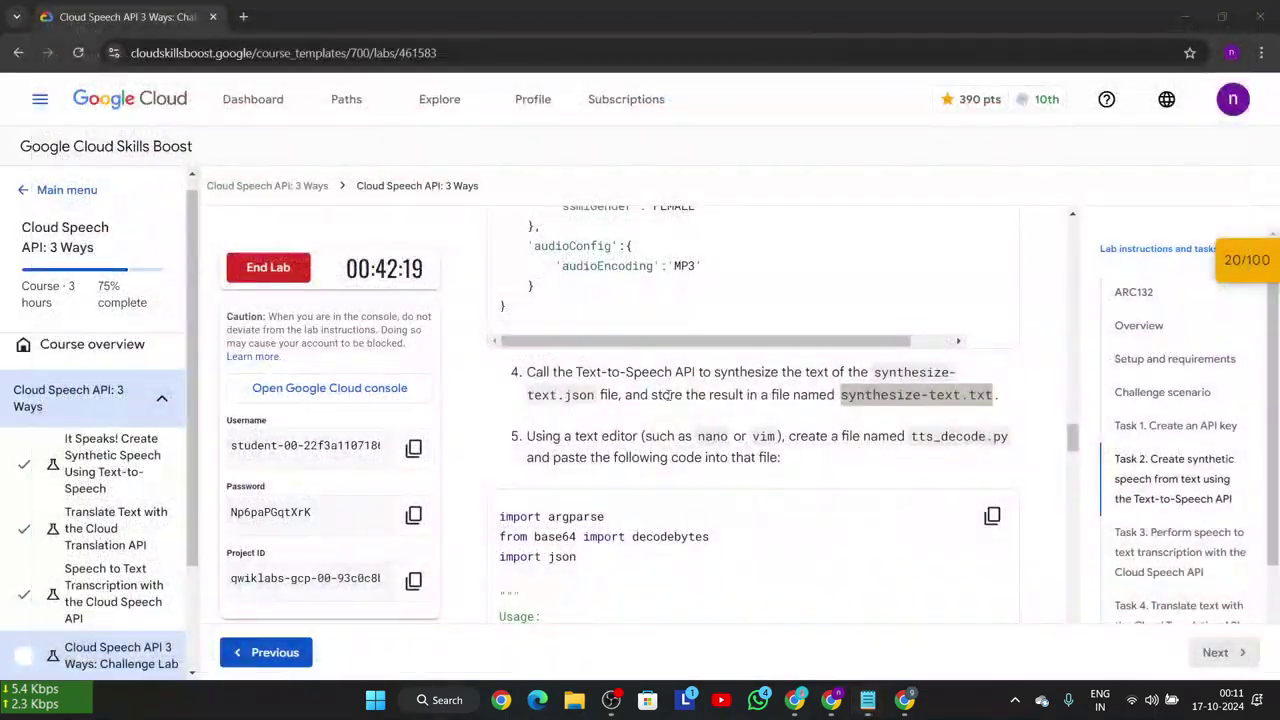
- Set task_2_file_name to "synthesize-text.txt" in the Notepad variable block
left_click(868, 700)
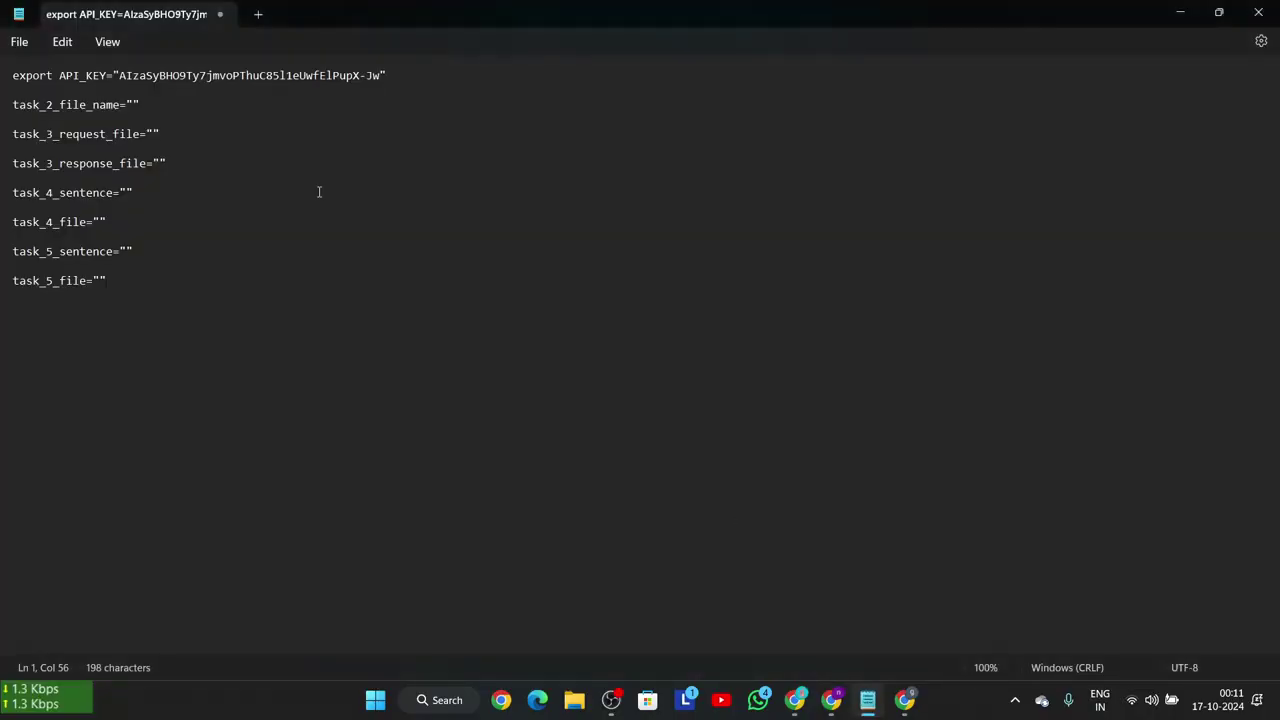
left_click(133, 105)
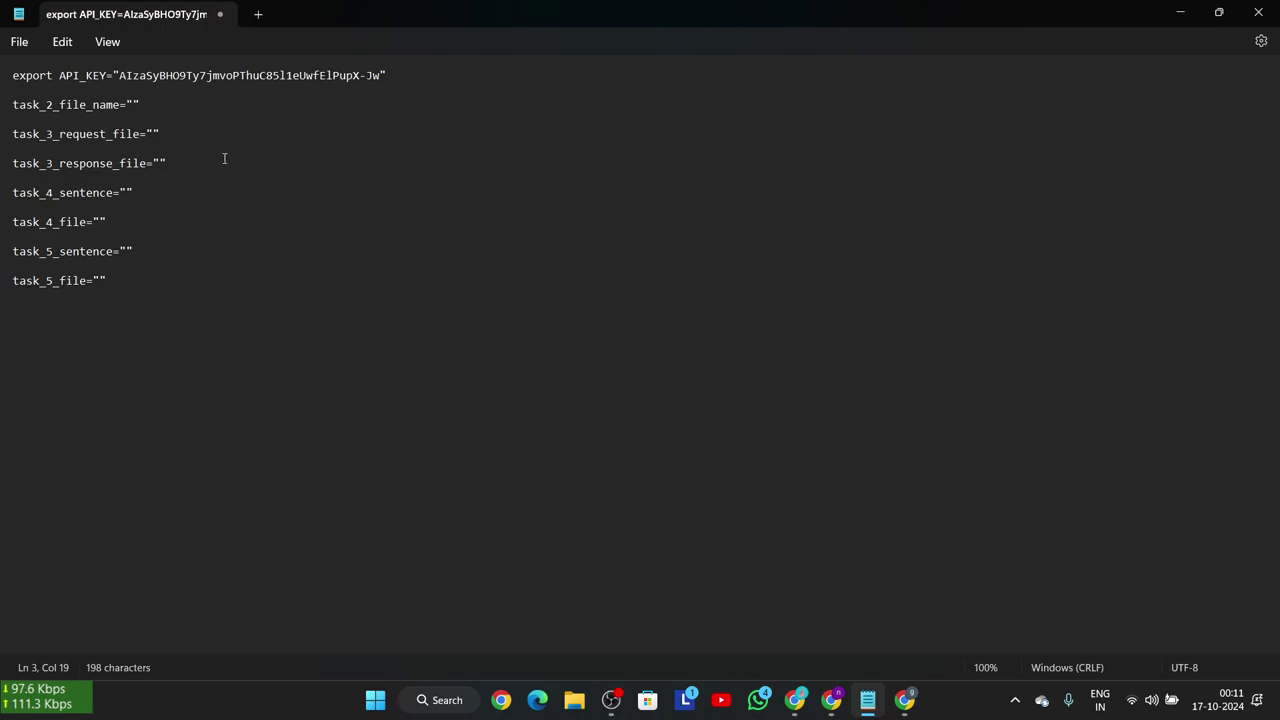
key("ctrl+v")
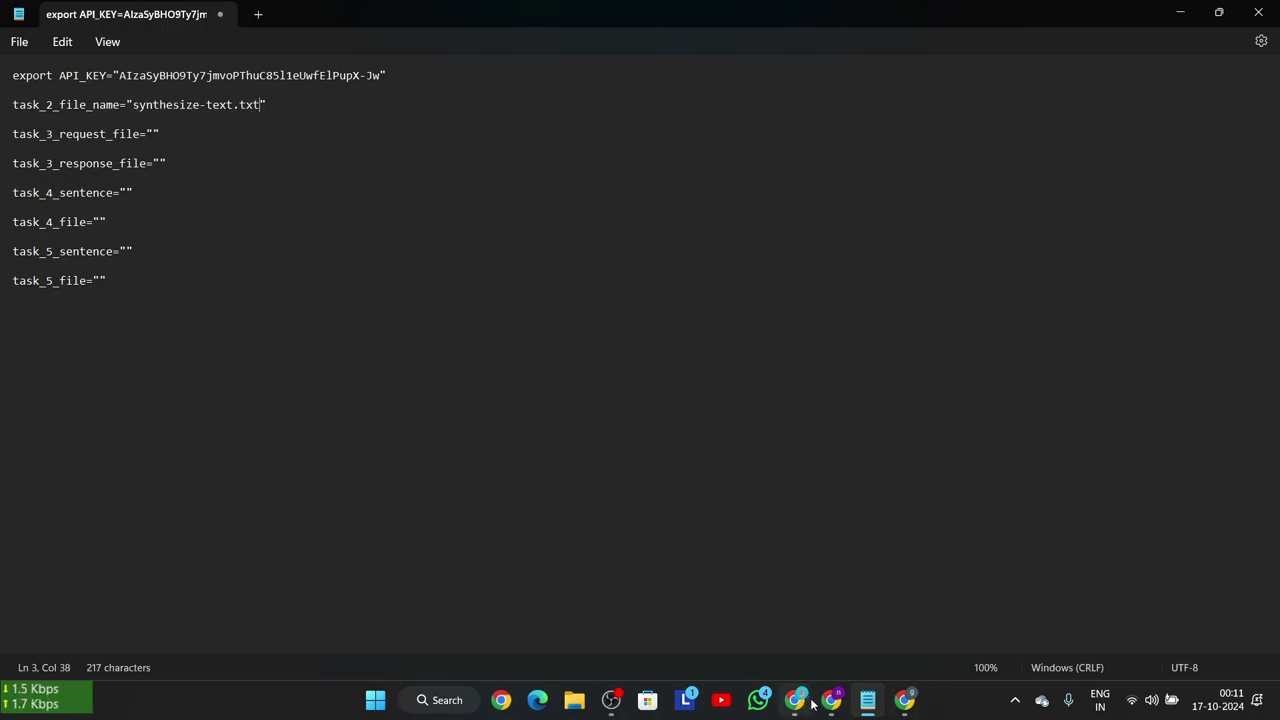
- Copy speech_request_fr.json from Task 3 of the lab page in Chrome and set it as task_3_request_file in Notepad
mouse_move(813, 705)
left_click(682, 623)
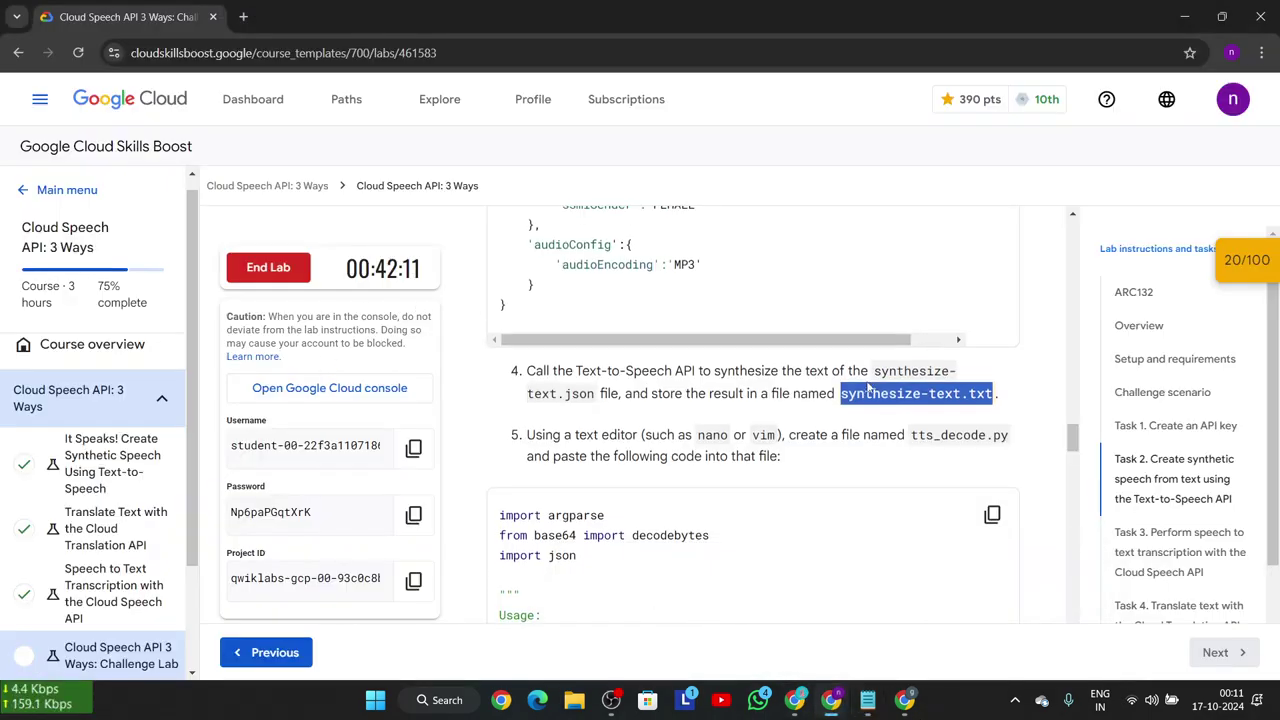
scroll(836, 406, "down", 10)
scroll(836, 406, "down", 10)
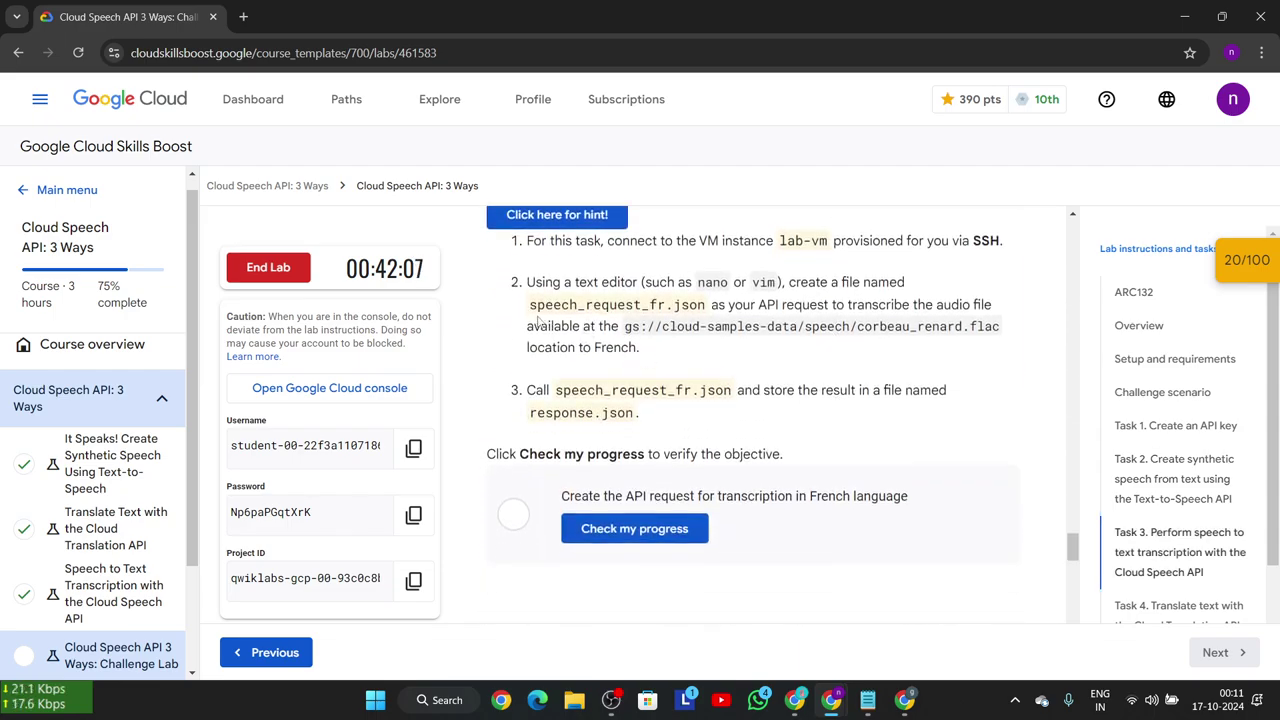
left_click_drag(556, 390, 725, 403)
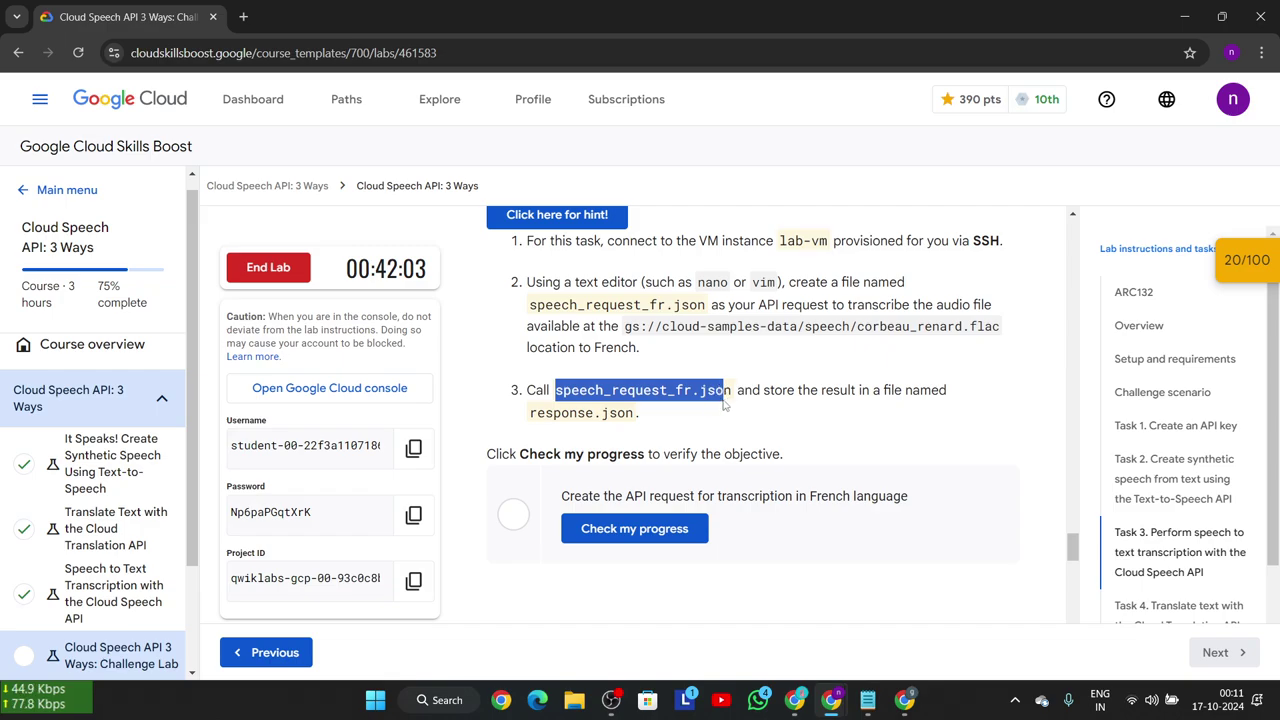
left_click(867, 700)
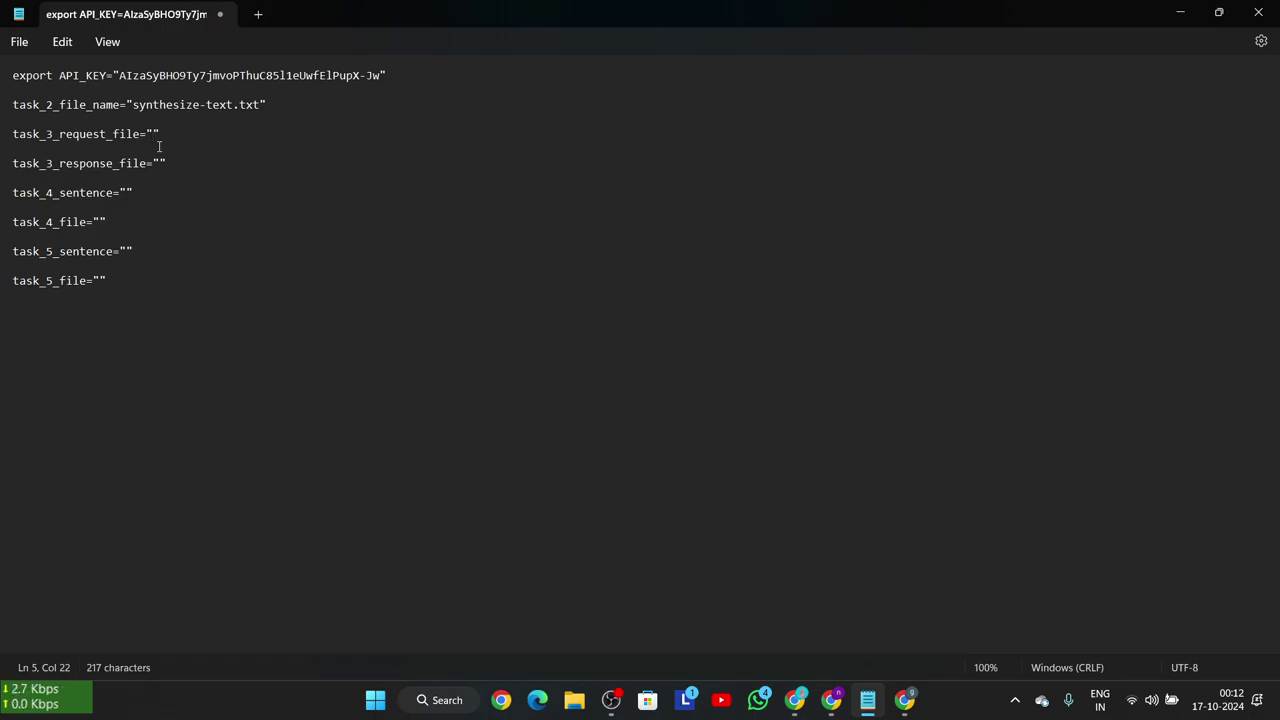
type("speech_request_fr.json")
- Copy response.json from Task 3 of the lab page in Chrome and set it as task_3_response_file in Notepad
mouse_move(831, 700)
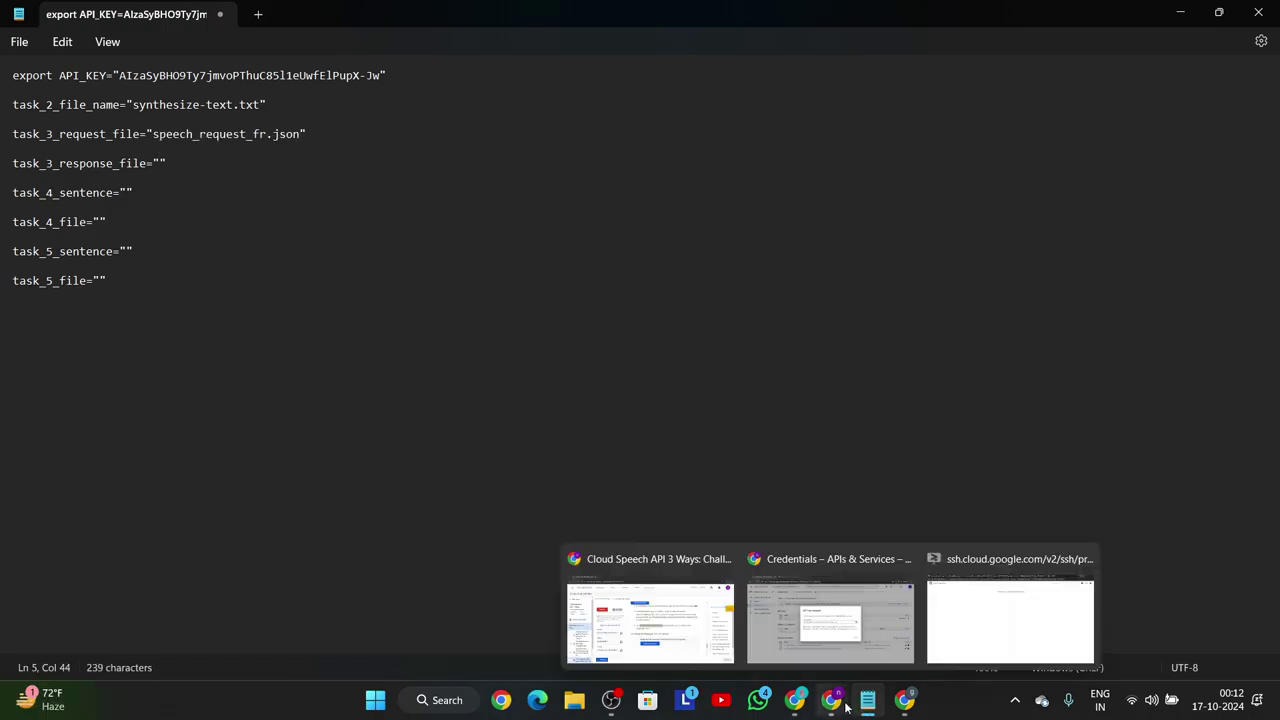
left_click(648, 608)
scroll(521, 366, "down", 1)
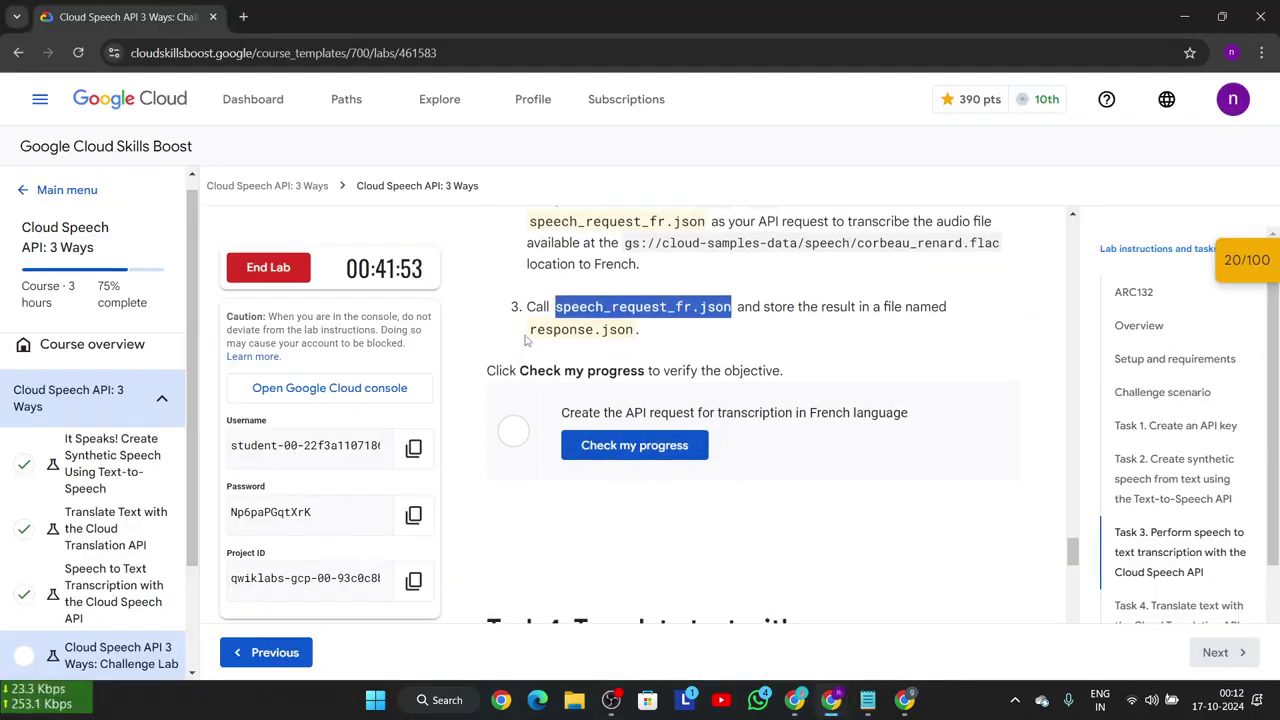
left_click_drag(529, 336, 634, 341)
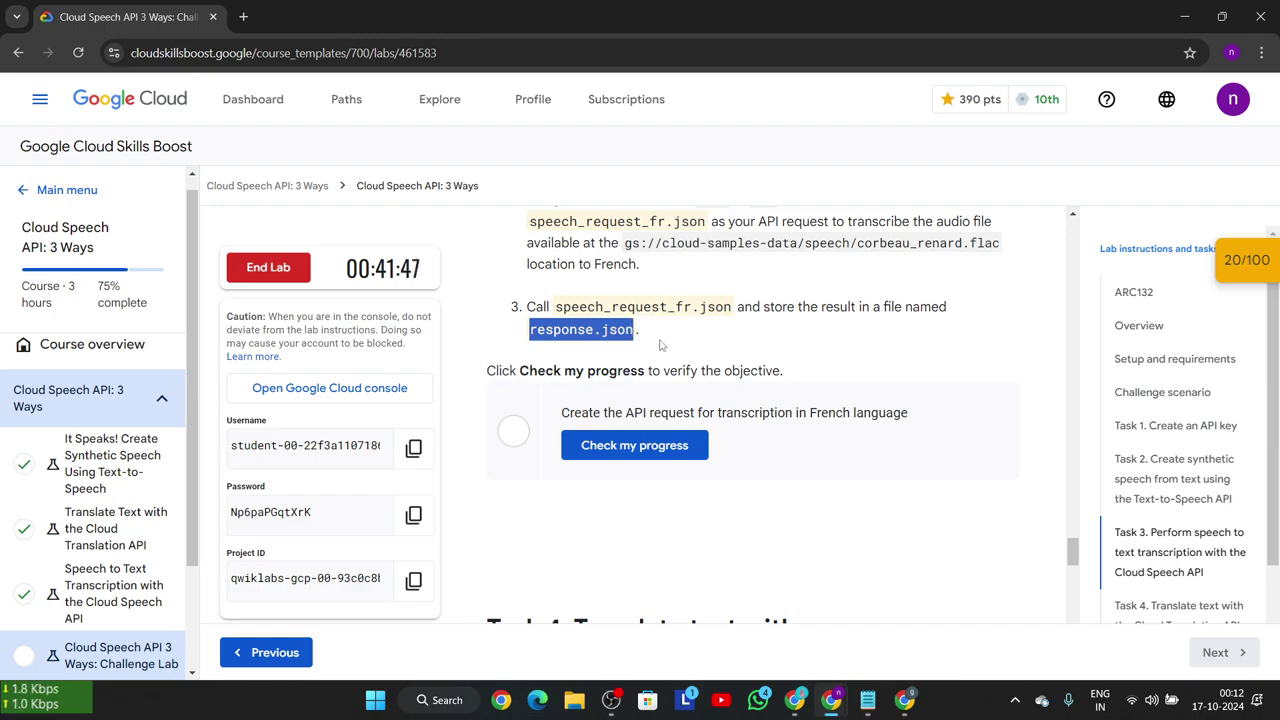
left_click(867, 700)
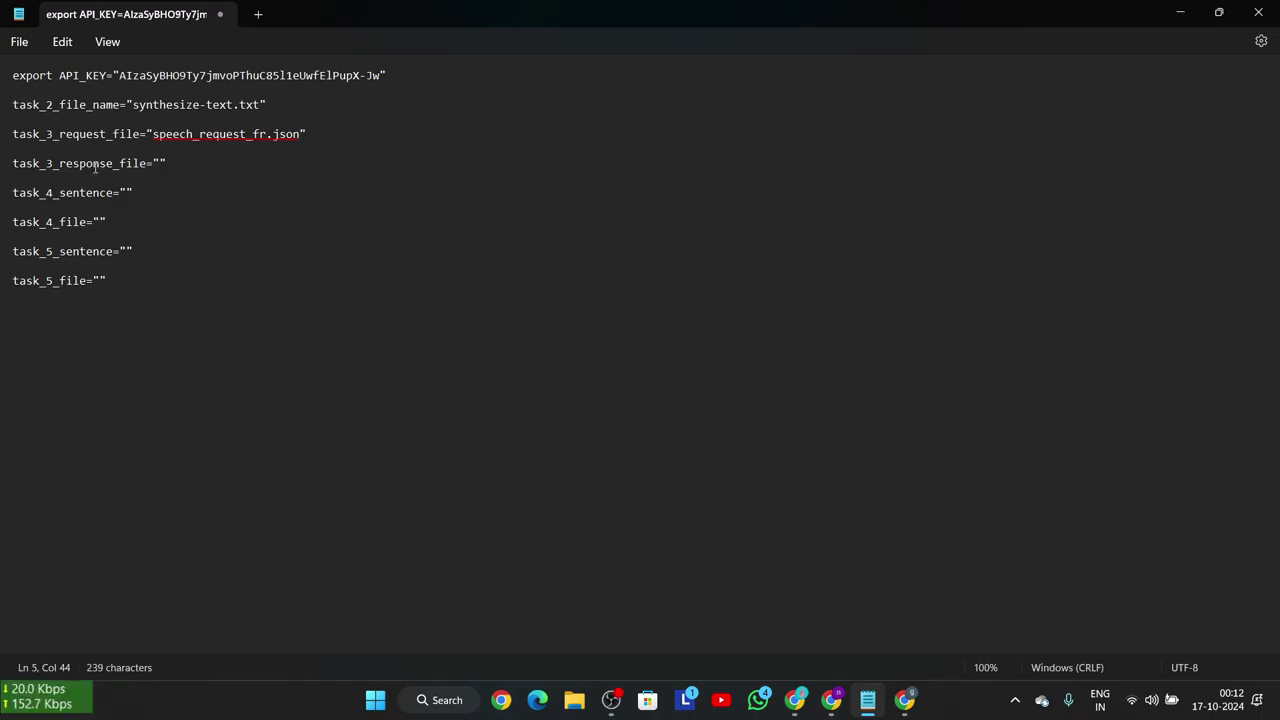
left_click(157, 164)
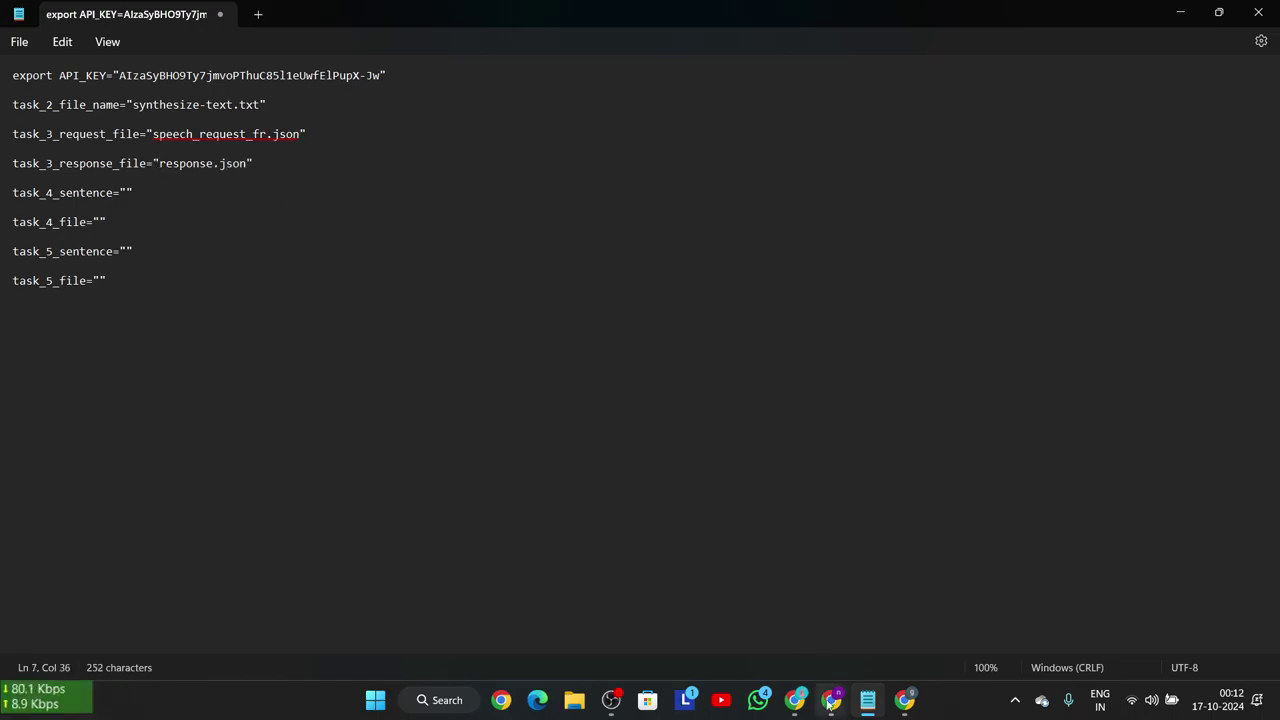
- Copy the sentence これは日本語です。 from Task 4 of the lab page in Chrome and set it as task_4_sentence in Notepad
mouse_move(831, 700)
left_click(651, 612)
scroll(614, 477, "down", 3)
scroll(614, 477, "down", 3)
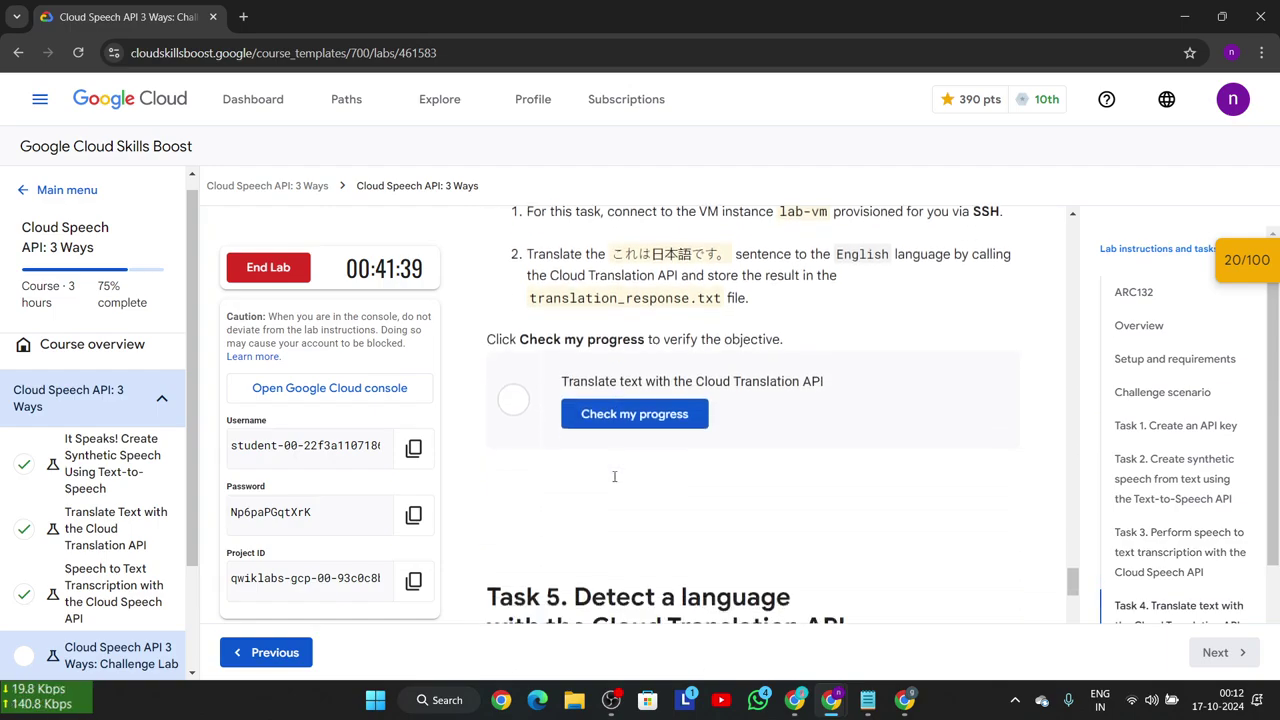
scroll(600, 380, "up", 1)
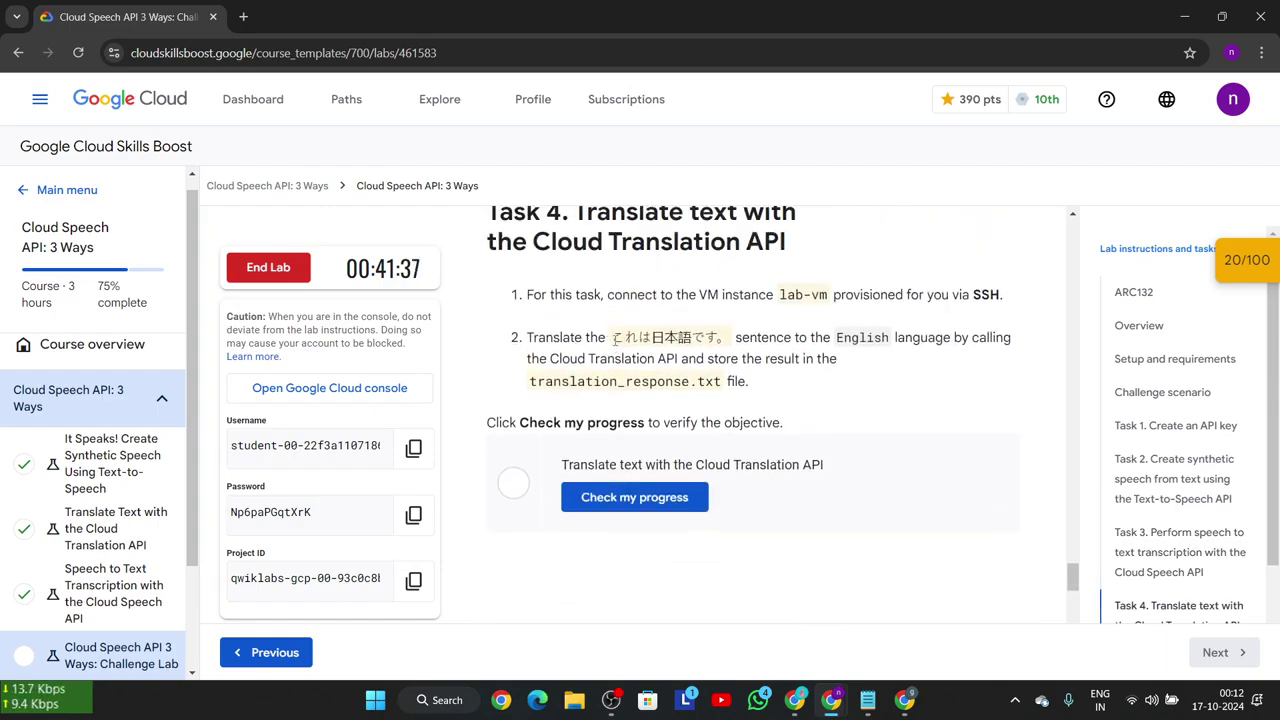
left_click_drag(612, 337, 727, 338)
key("ctrl+c")
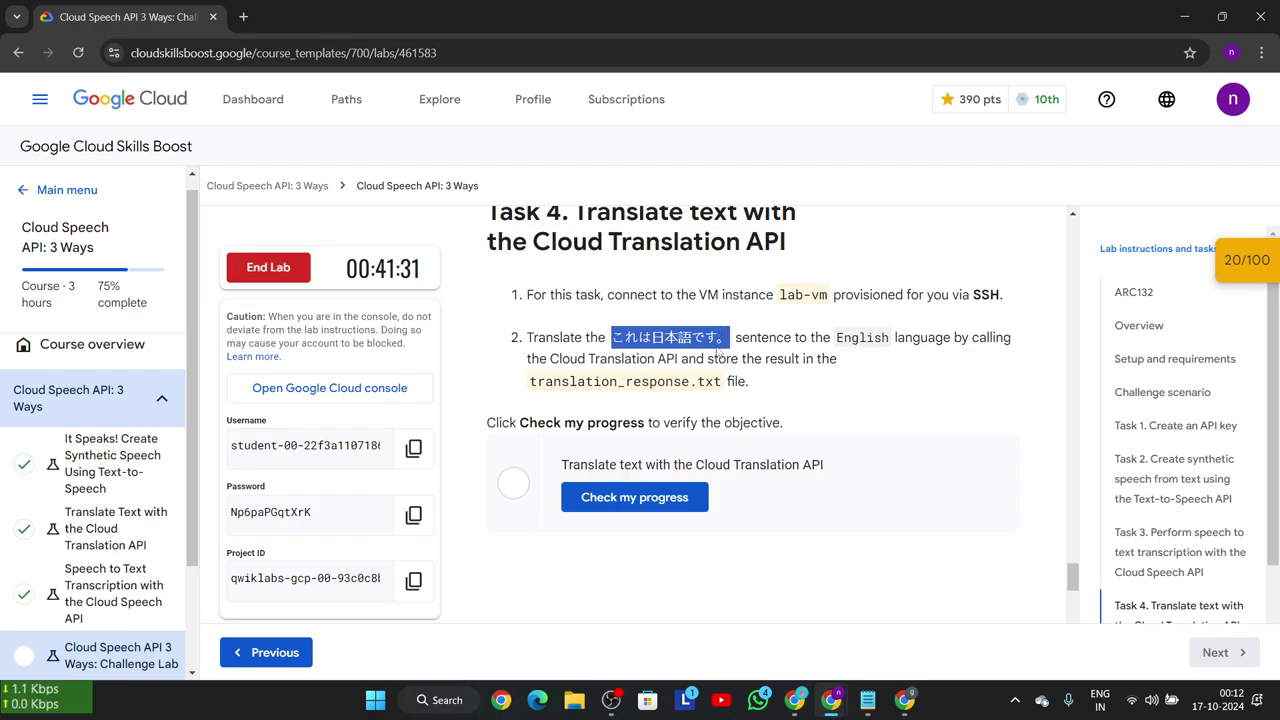
left_click(1184, 16)
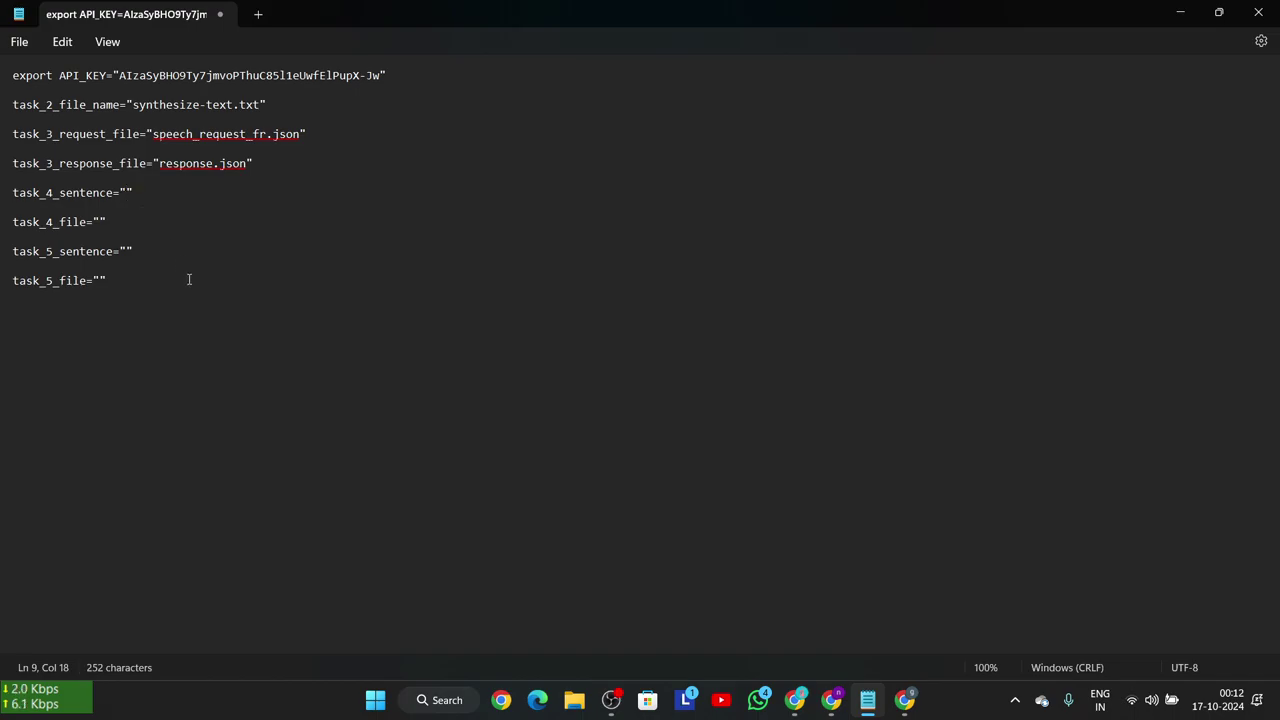
key("ctrl+v")
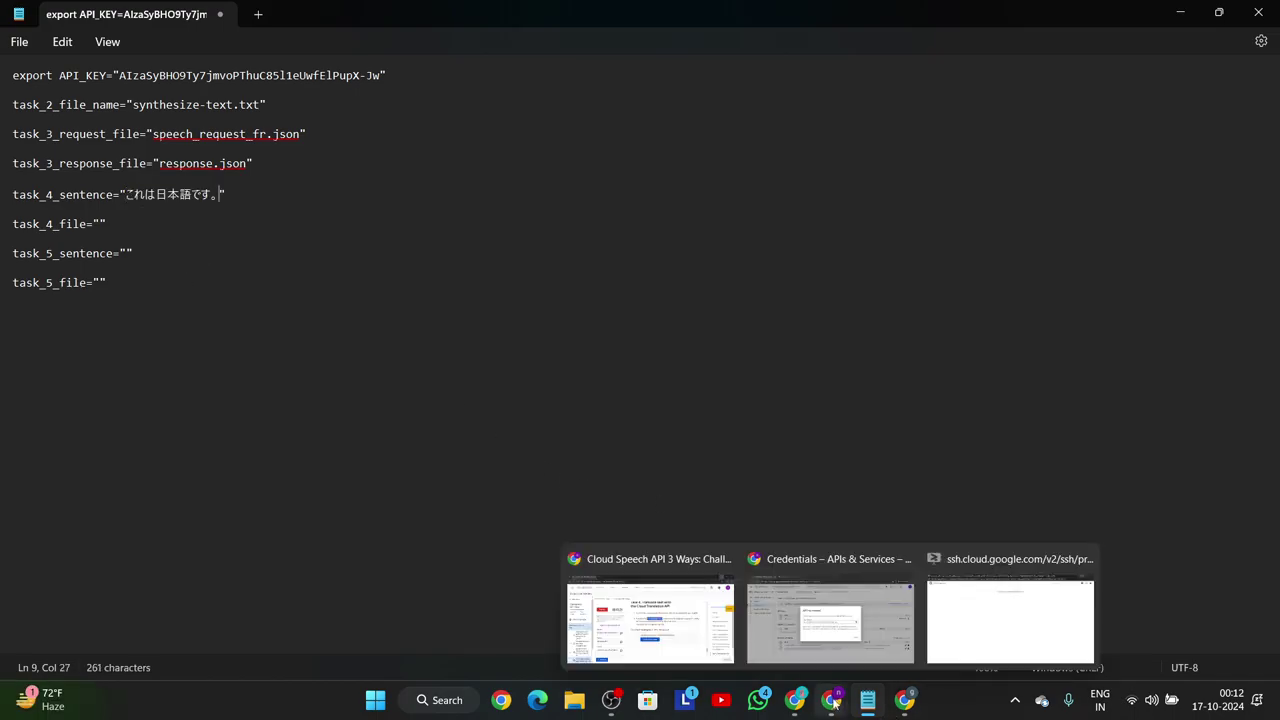
- Copy translation_response.txt from Task 4 of the lab page in Chrome and set it as task_4_file in Notepad
key("alt+Tab")
scroll(528, 293, "down", 1)
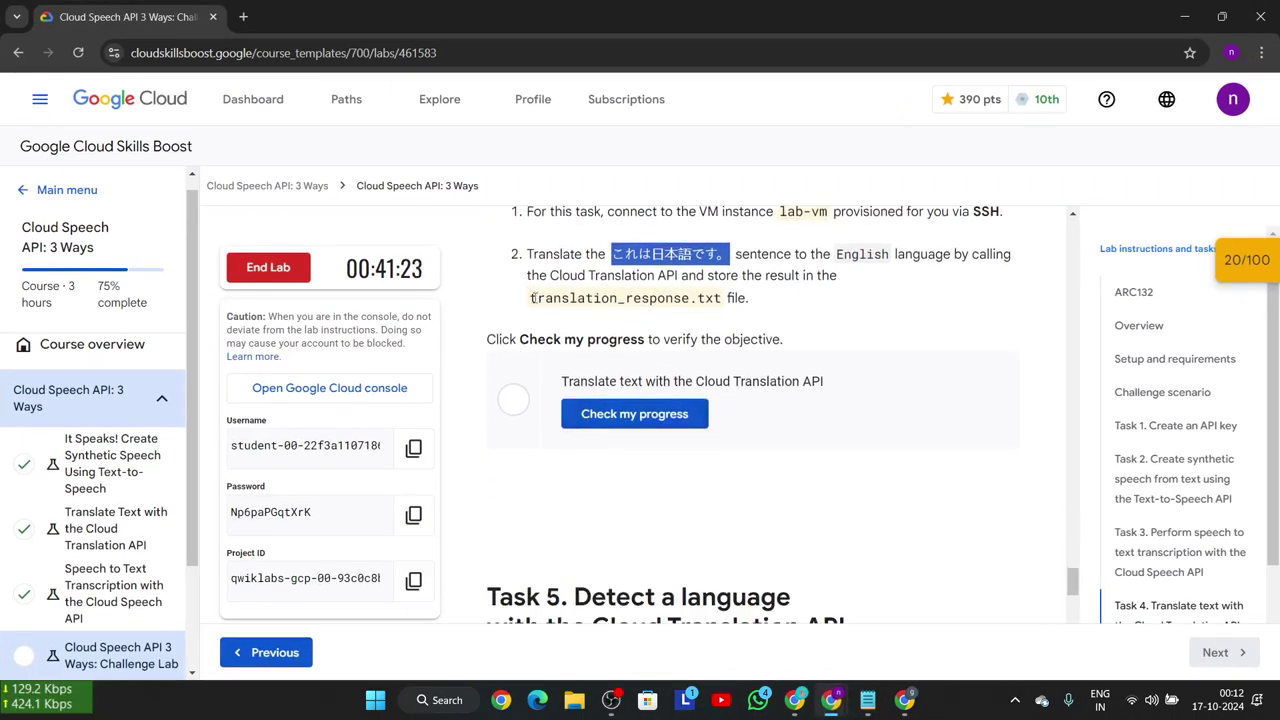
left_click_drag(533, 297, 722, 299)
key("ctrl+c")
key("alt+Tab")
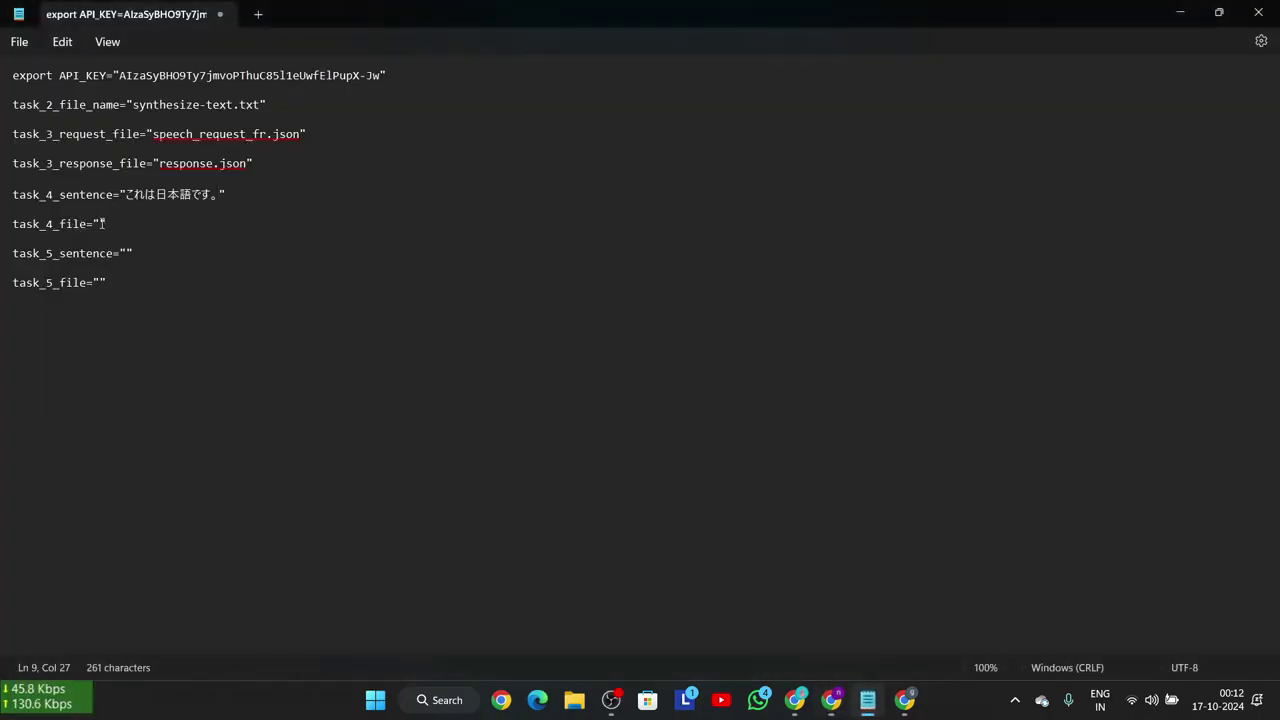
left_click(100, 224)
key("ctrl+v")
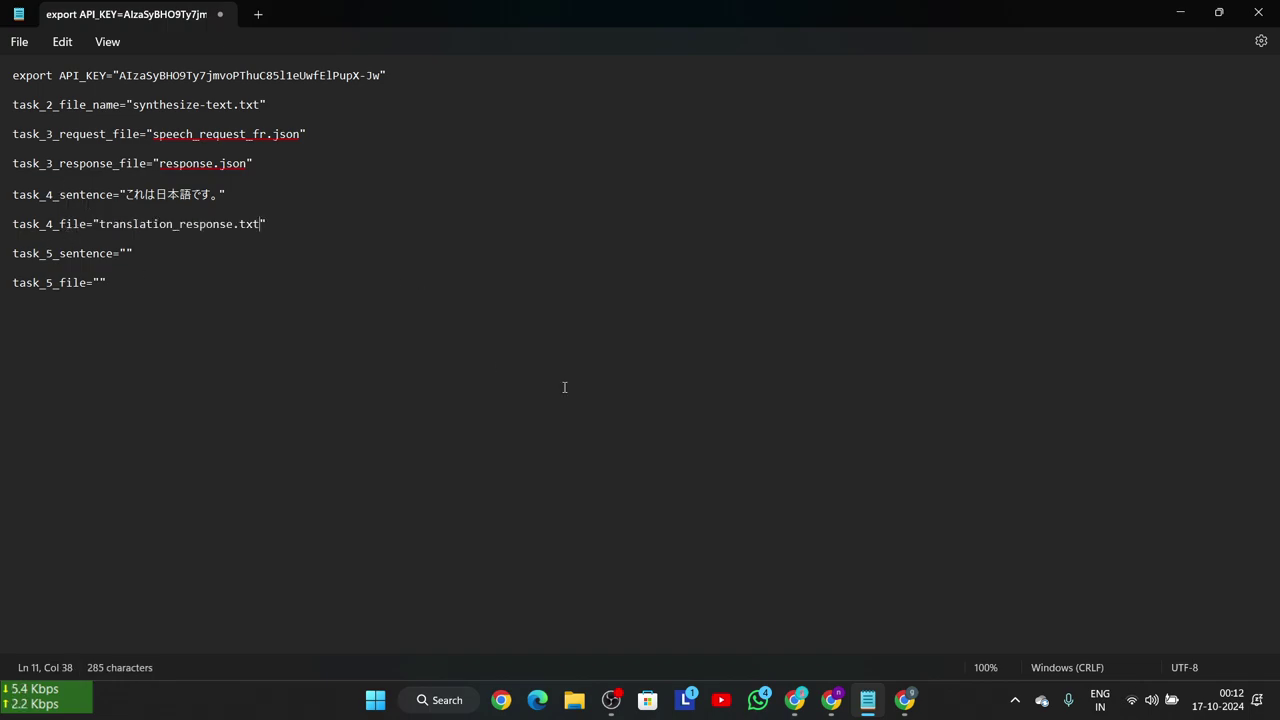
- Copy Este%é%japonês from Task 5 of the lab page in Chrome and set it as task_5_sentence in Notepad
mouse_move(831, 700)
left_click(650, 620)
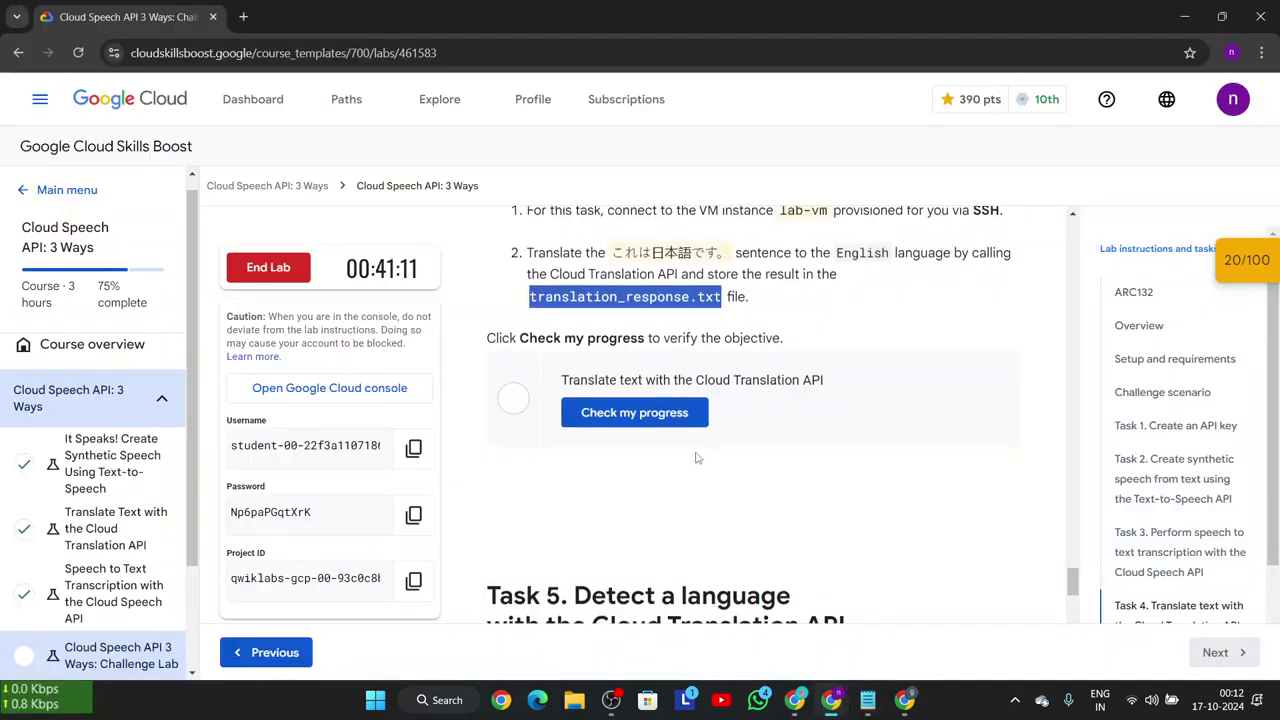
scroll(697, 457, "down", 2)
scroll(697, 457, "down", 1)
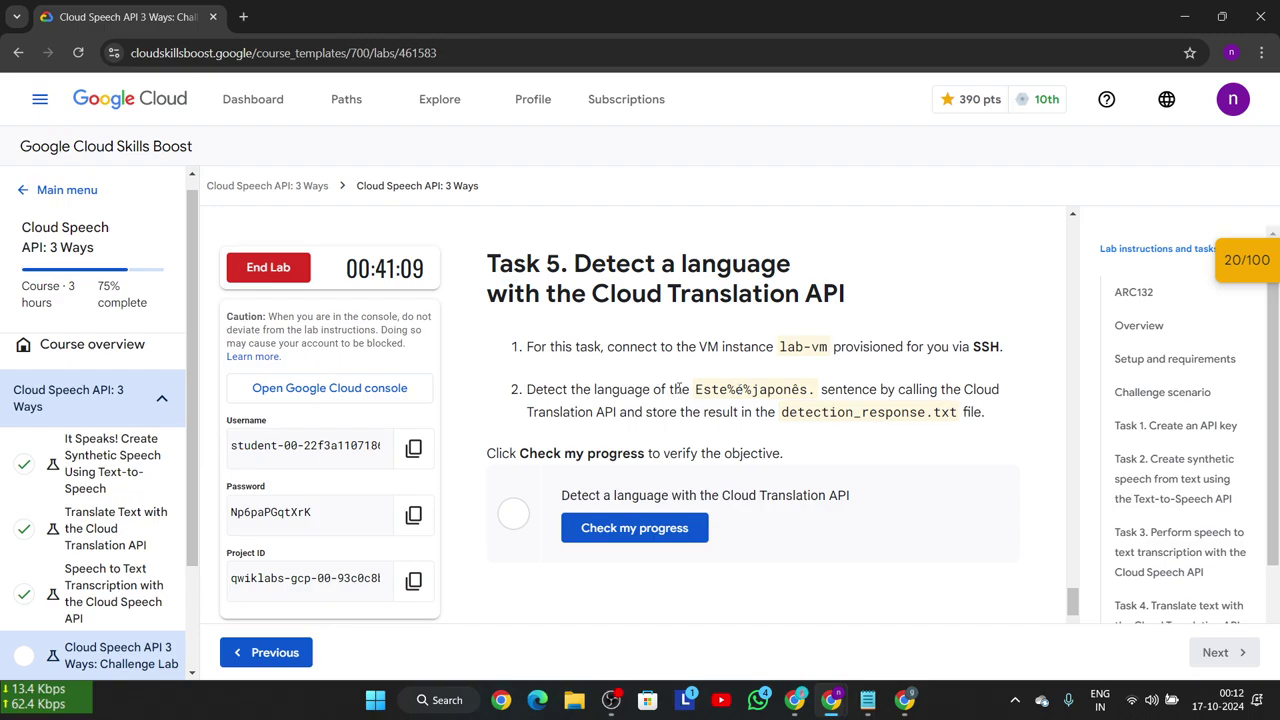
left_click_drag(697, 389, 804, 390)
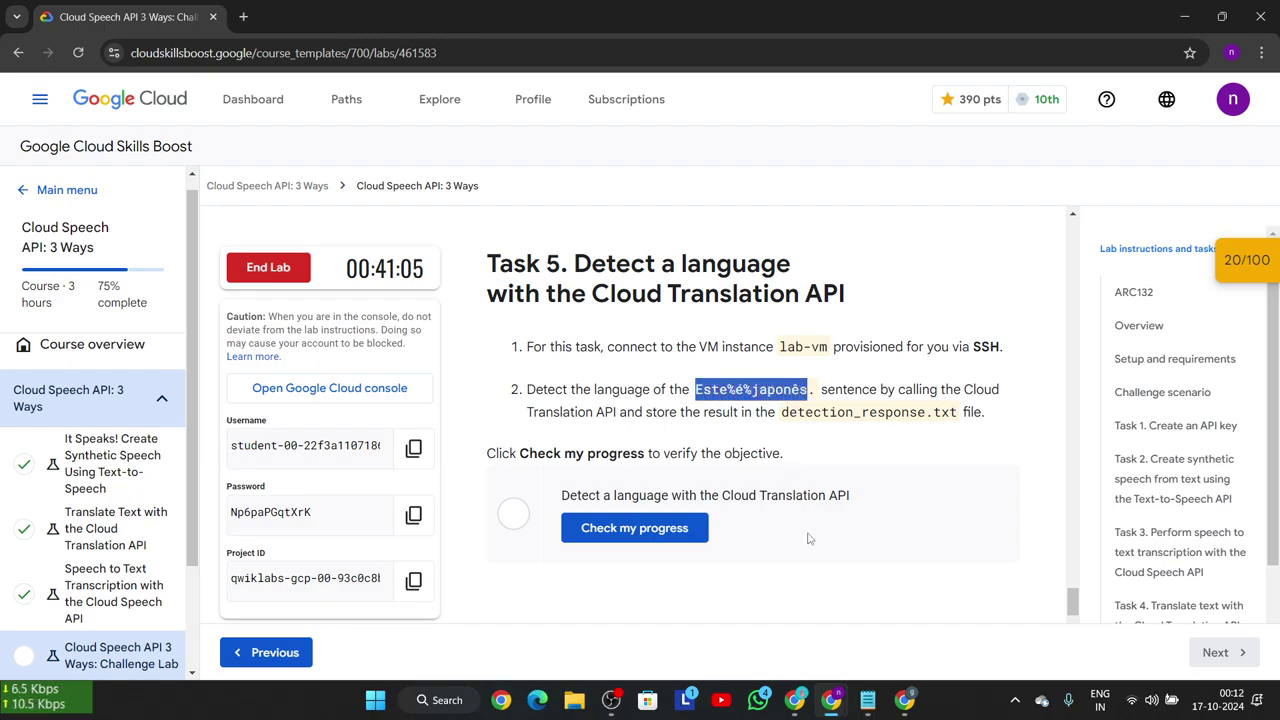
left_click(868, 700)
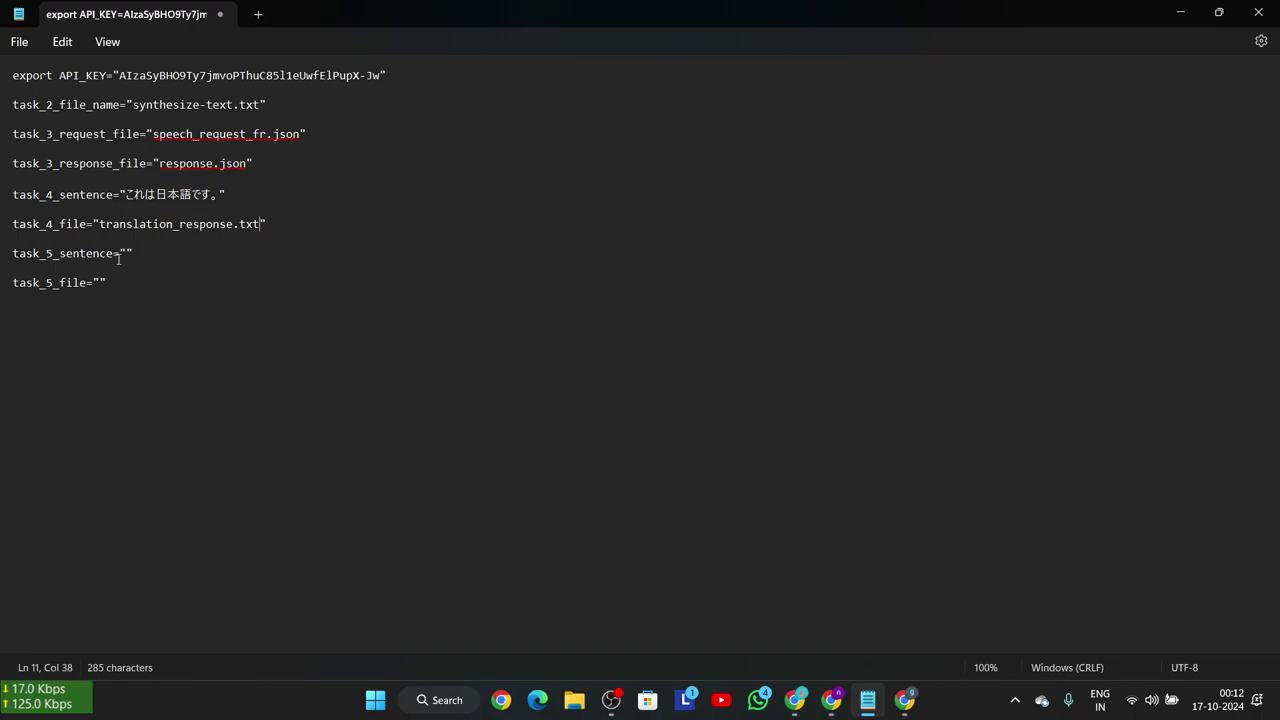
type("Este%é%japonês")
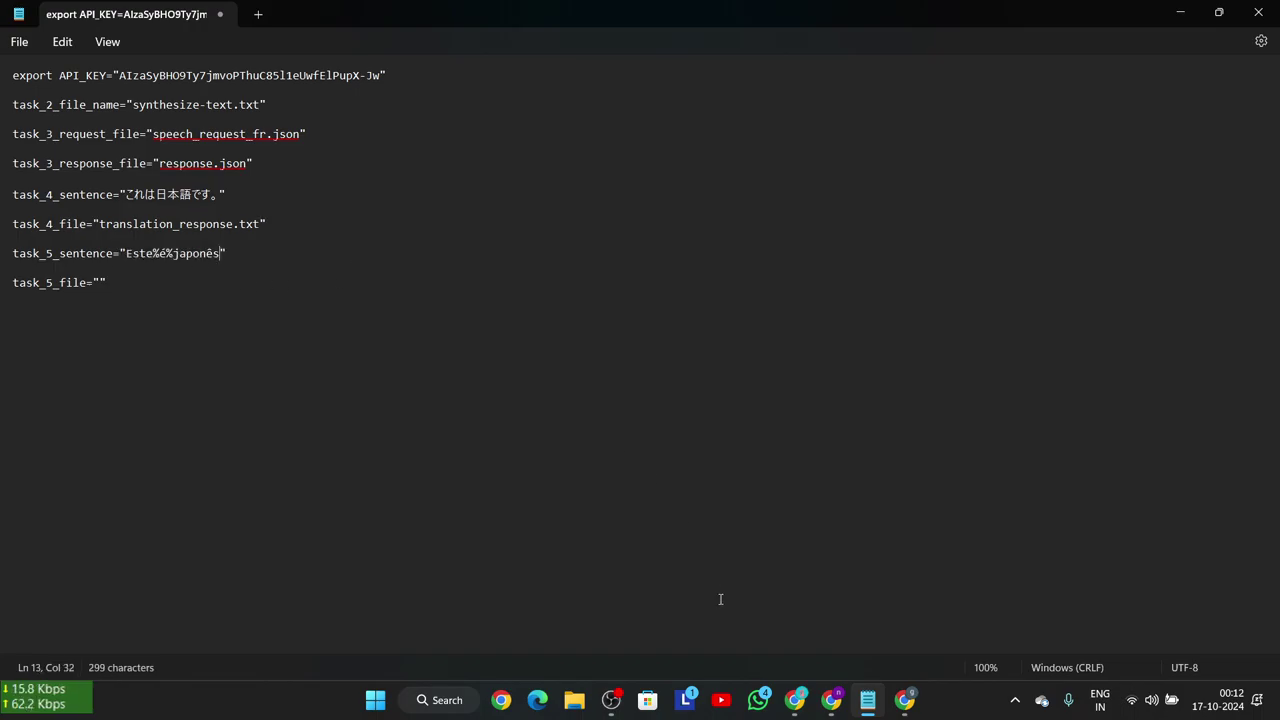
- Copy detection_response.txt from Task 5 of the lab page in Chrome and set it as task_5_file in Notepad
mouse_move(791, 683)
left_click(650, 620)
scroll(783, 490, "down", 1)
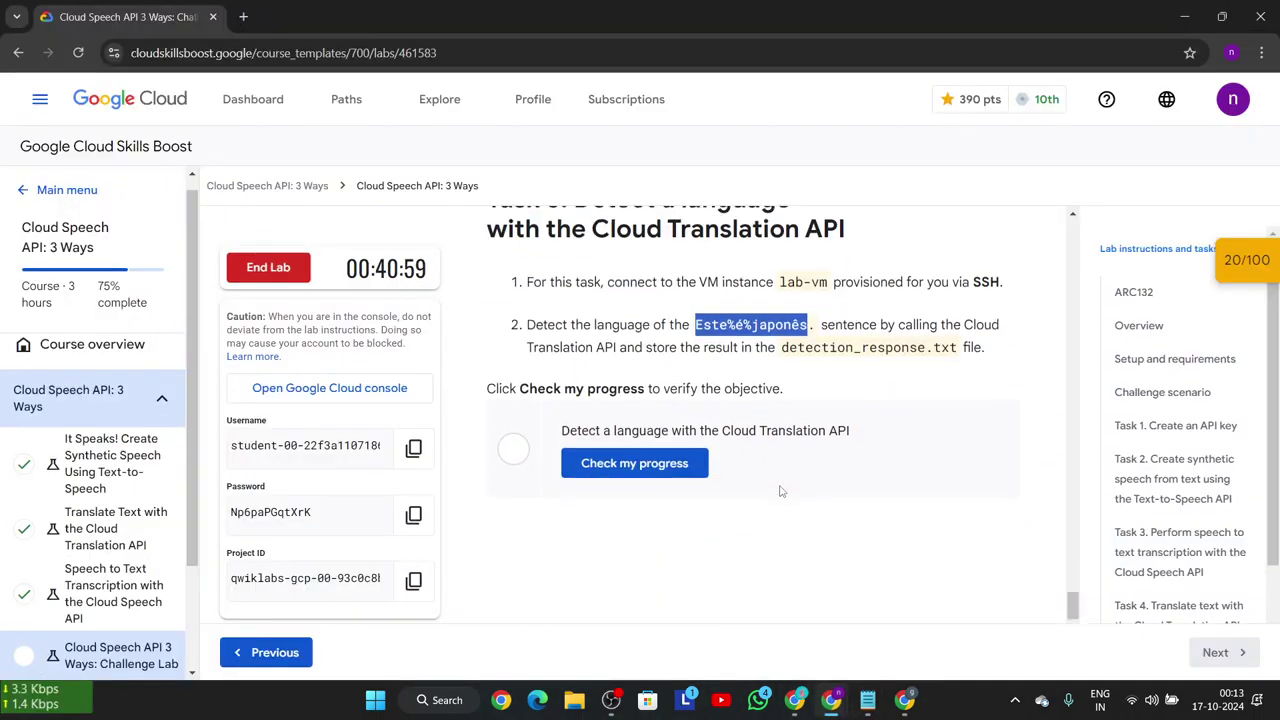
left_click_drag(780, 330, 951, 330)
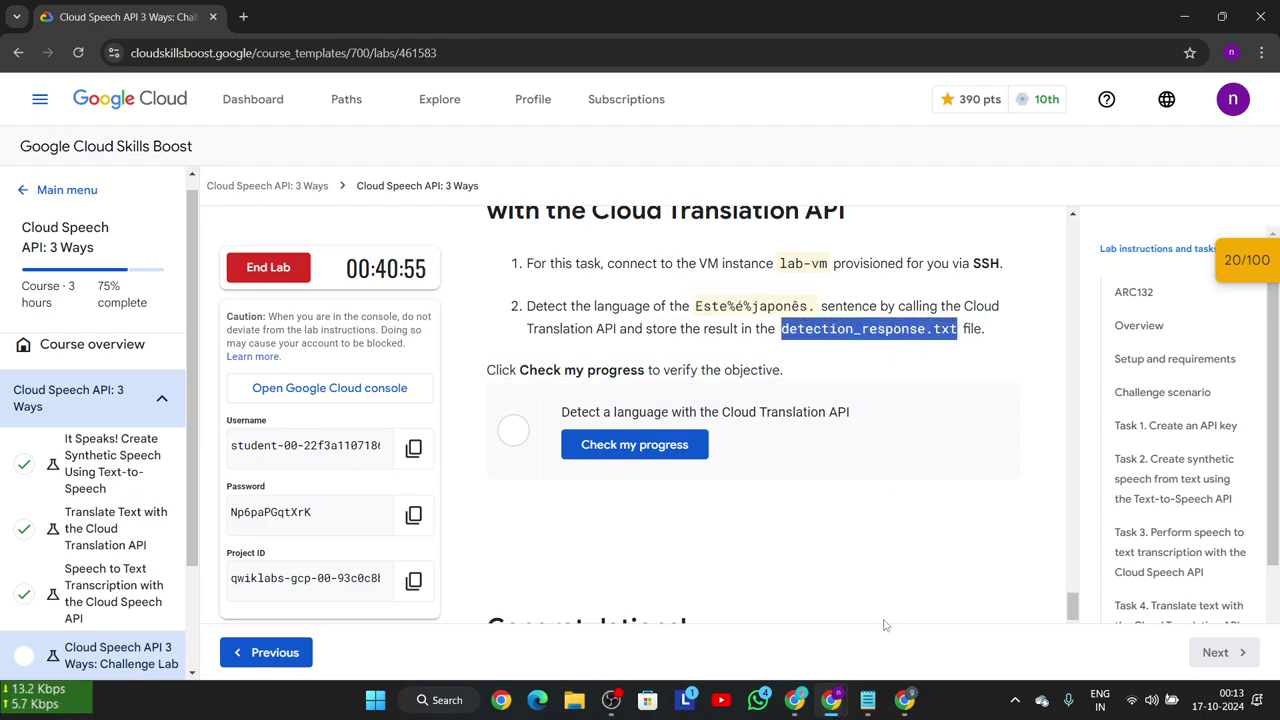
left_click(867, 700)
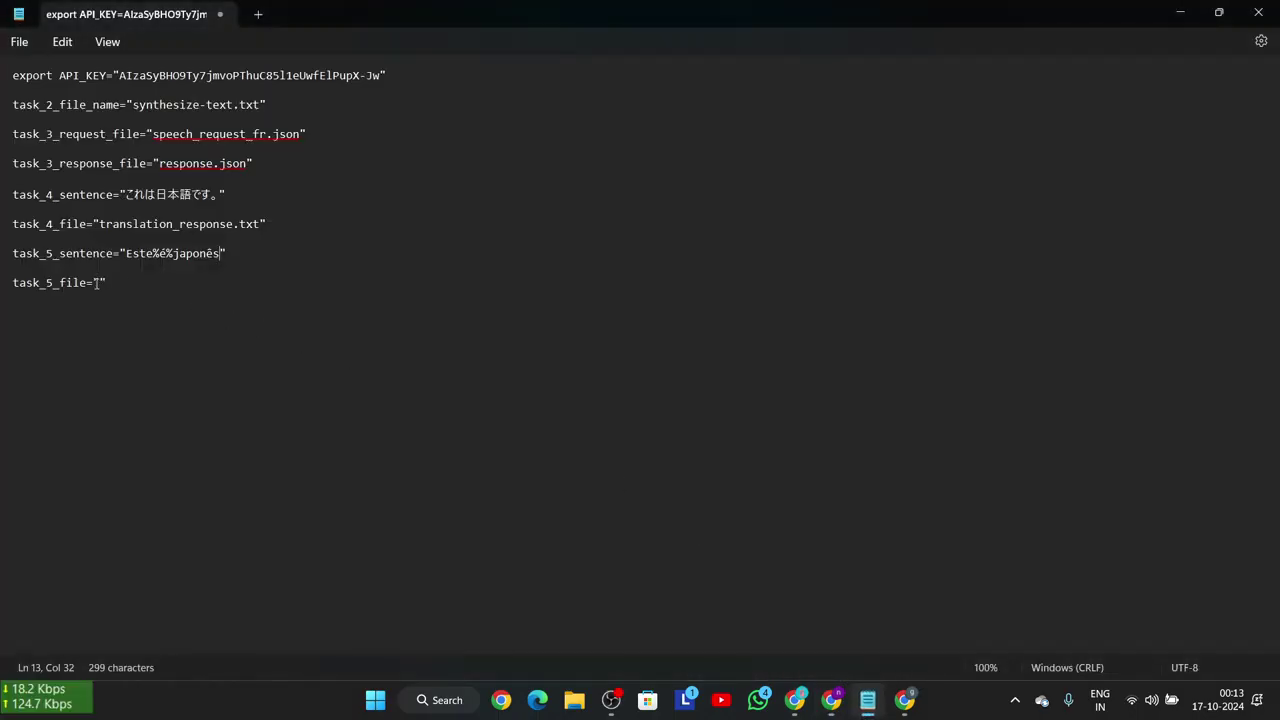
left_click(96, 284)
type("detection_response.txt")
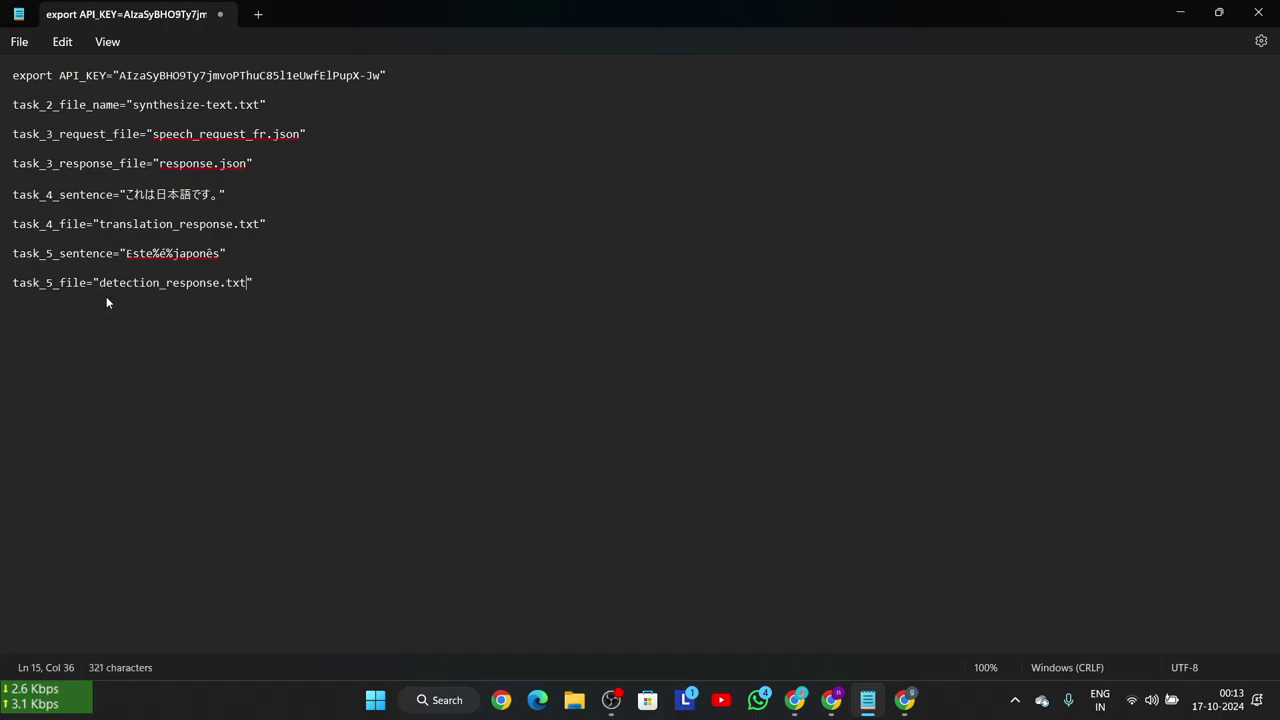
mouse_move(830, 710)
left_click(730, 612)
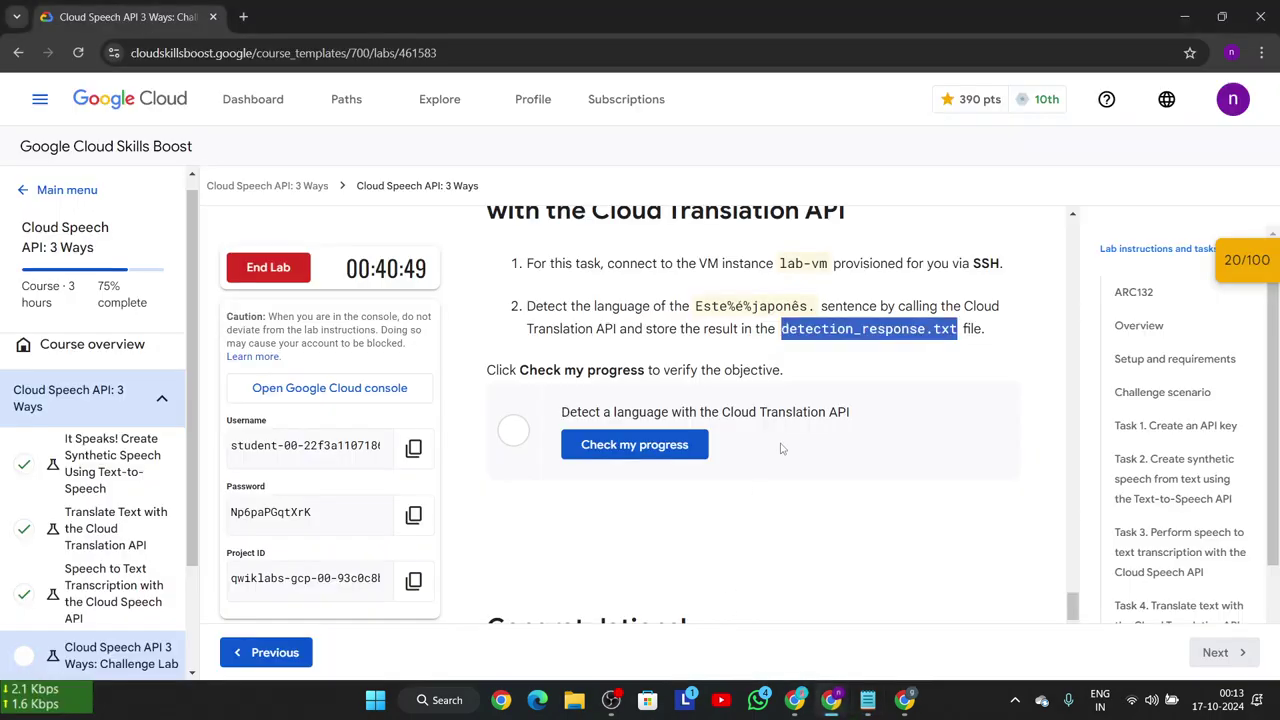
scroll(781, 443, "down", 3)
scroll(781, 443, "up", 5)
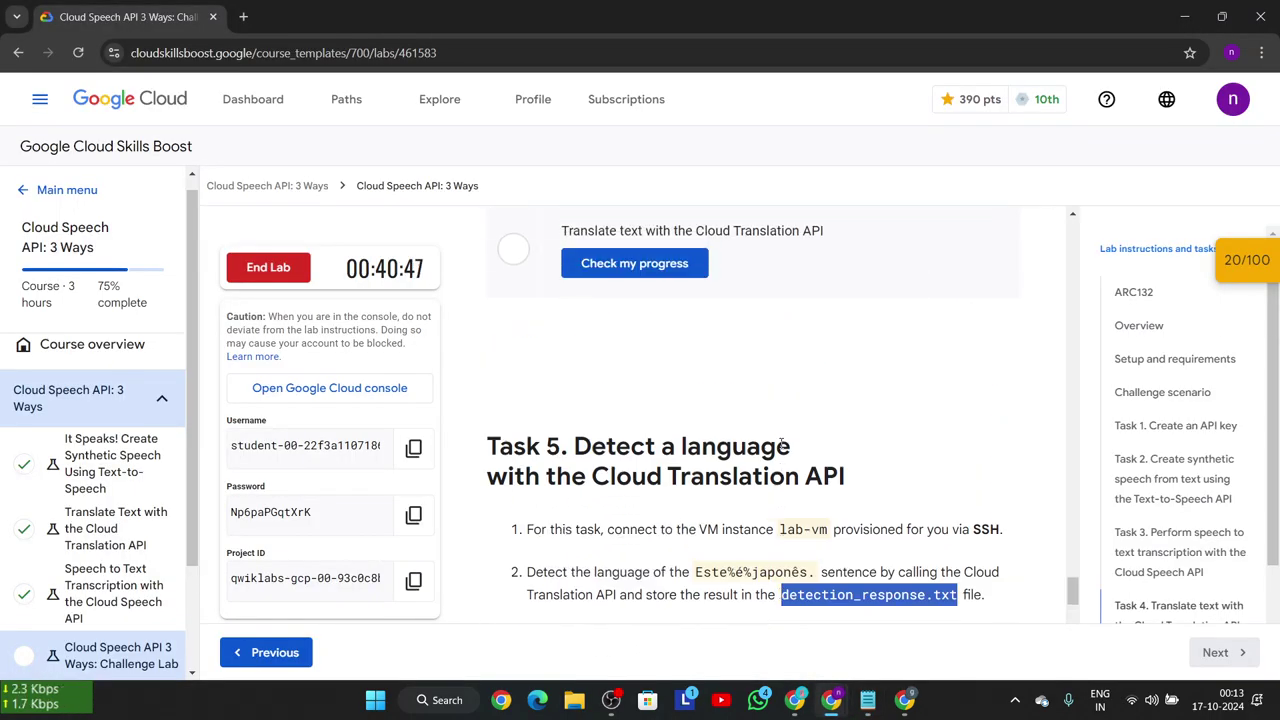
- Copy the whole variable block with the API key from Notepad and run it in the lab-vm SSH window in Chrome
left_click(867, 700)
key("ctrl+a")
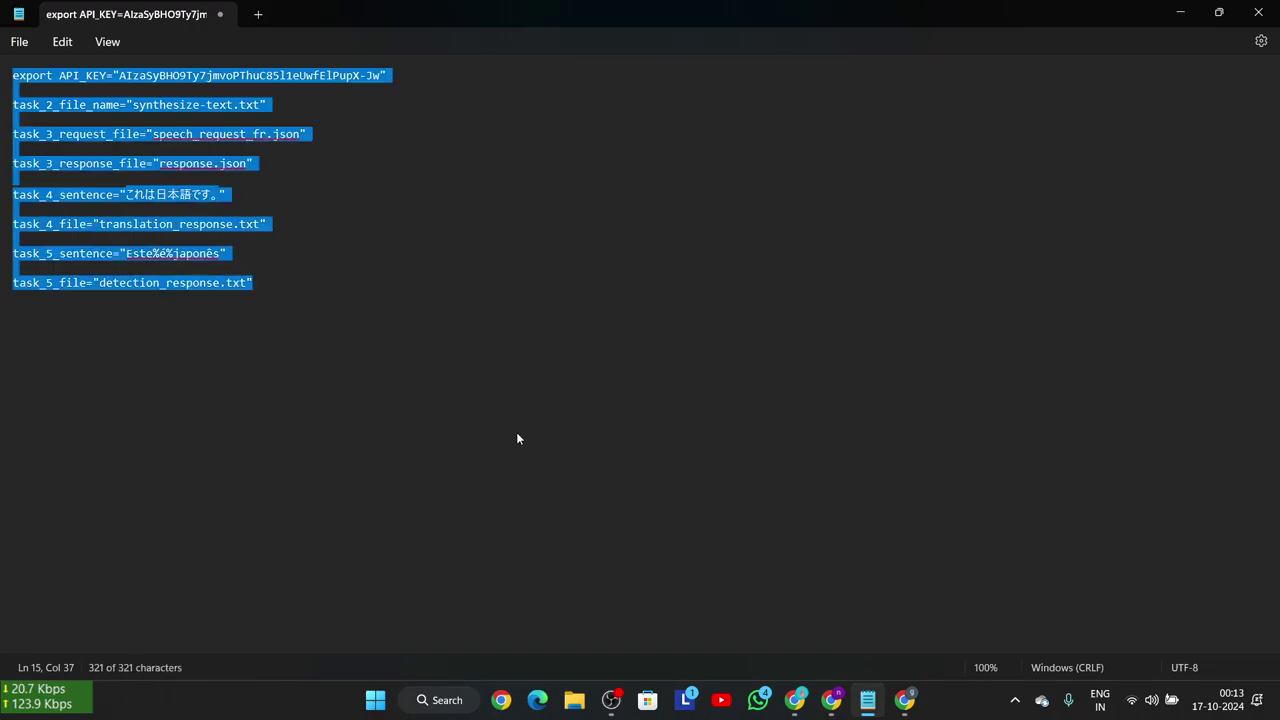
left_click(1182, 14)
mouse_move(831, 700)
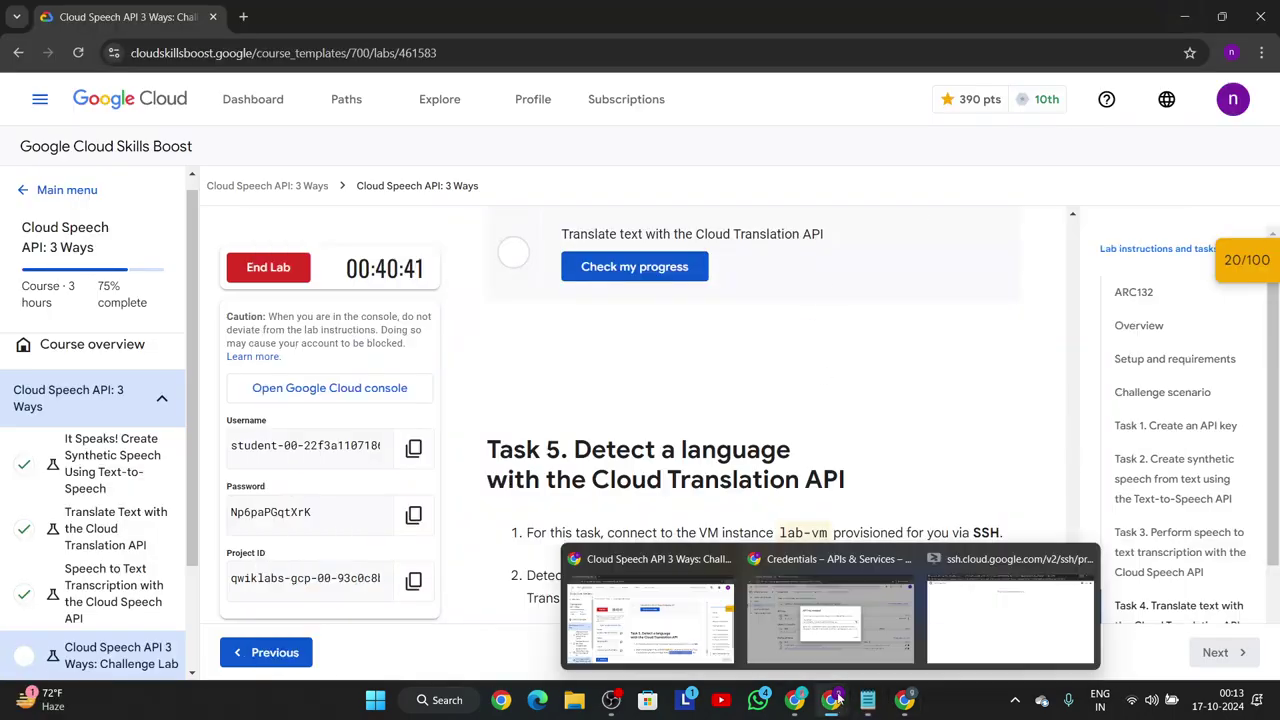
left_click(1010, 600)
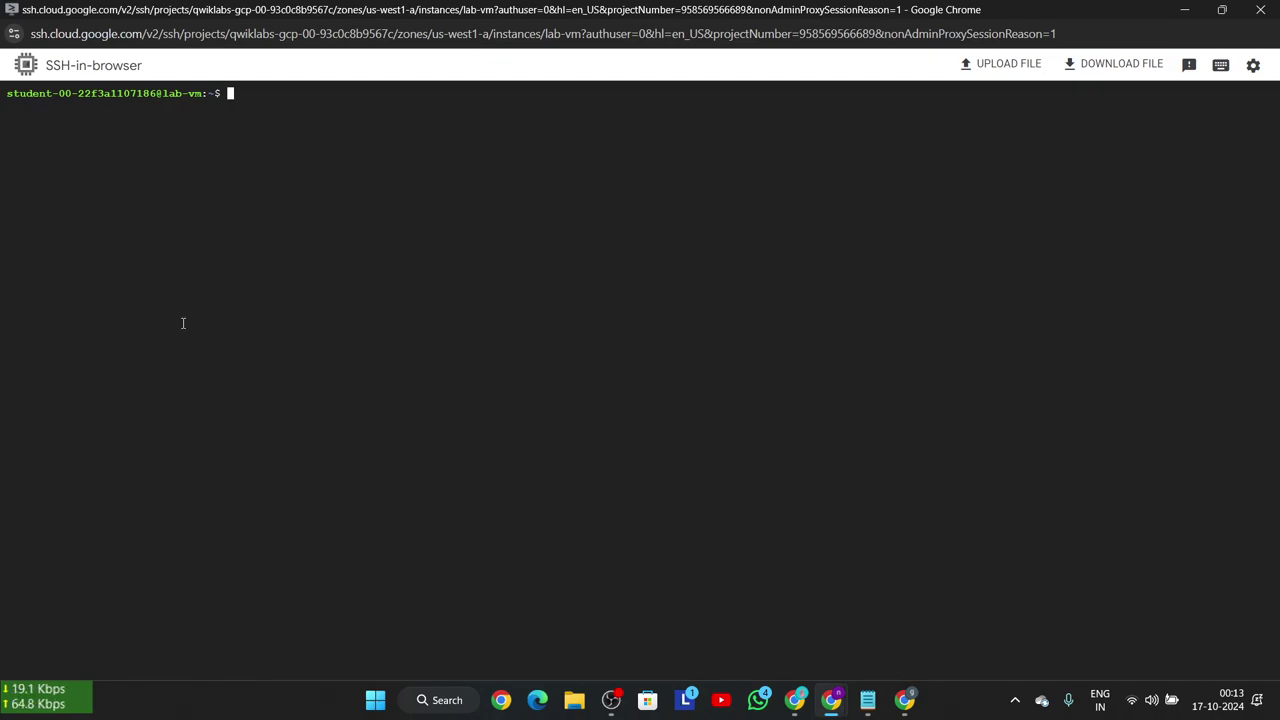
key("ctrl+v")
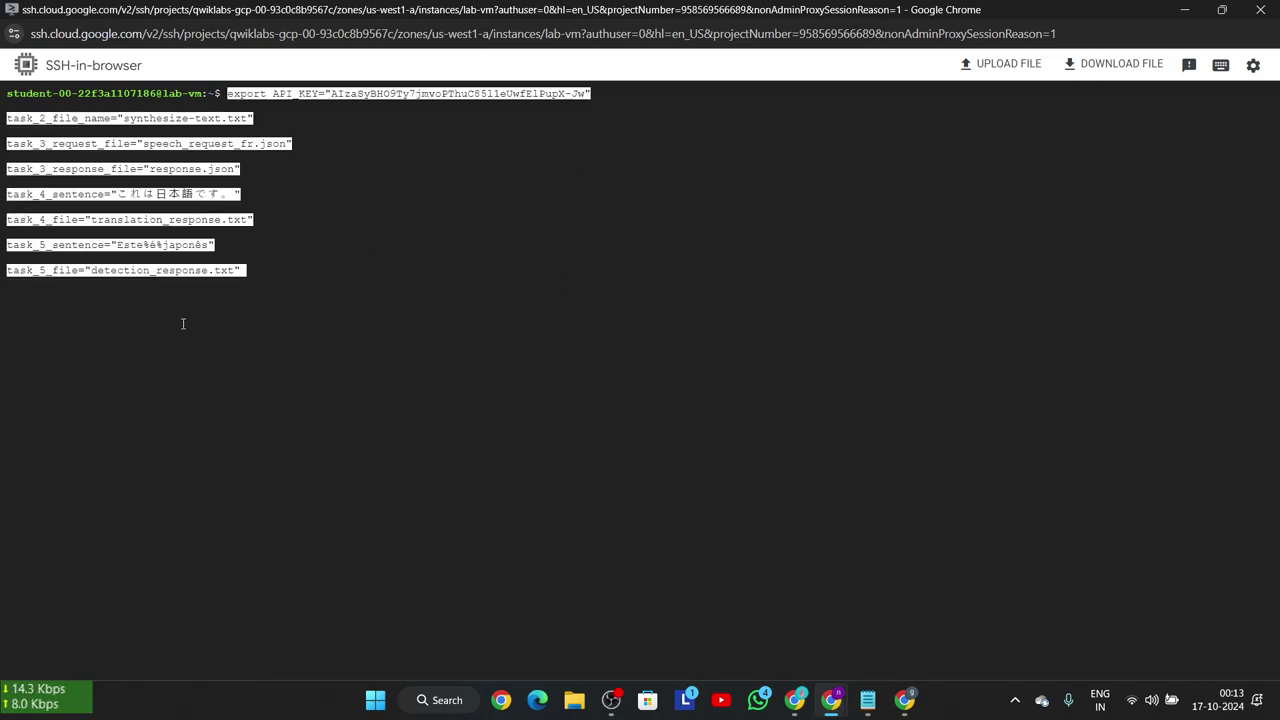
key("Return")
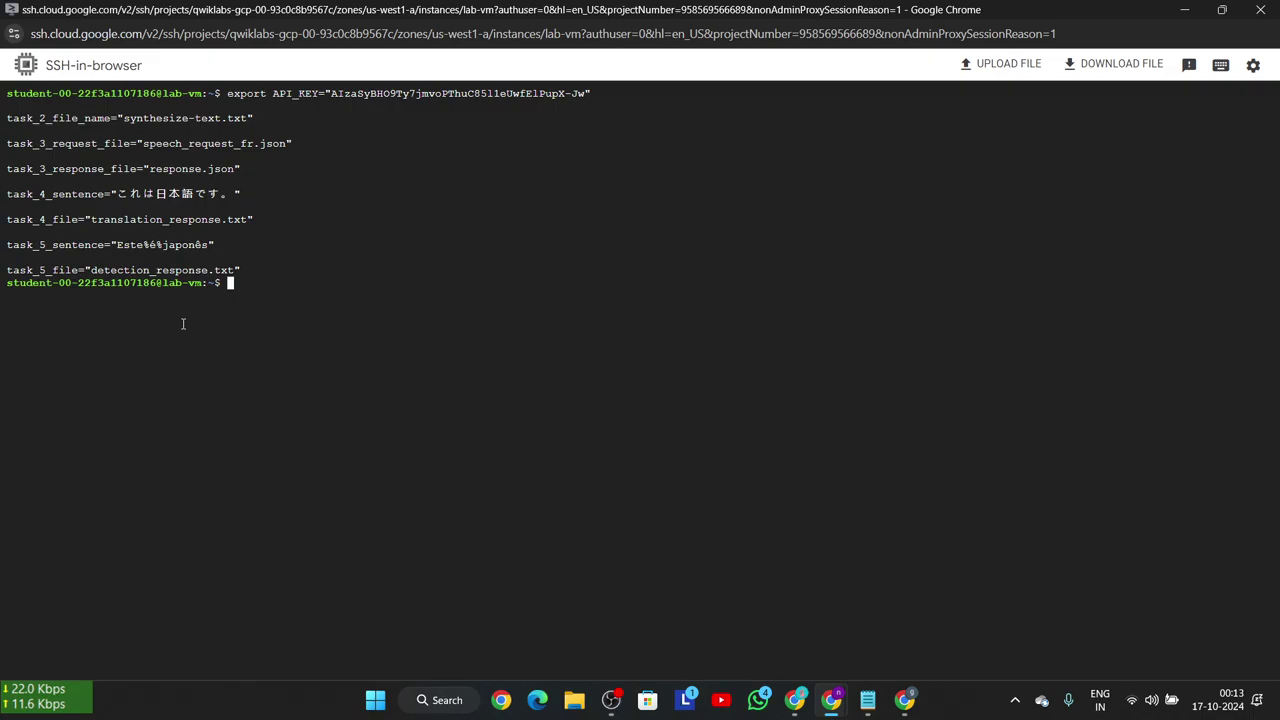
- Dismiss the API key dialog on the Credentials page of the Cloud console and return to the lab-vm SSH window
mouse_move(840, 697)
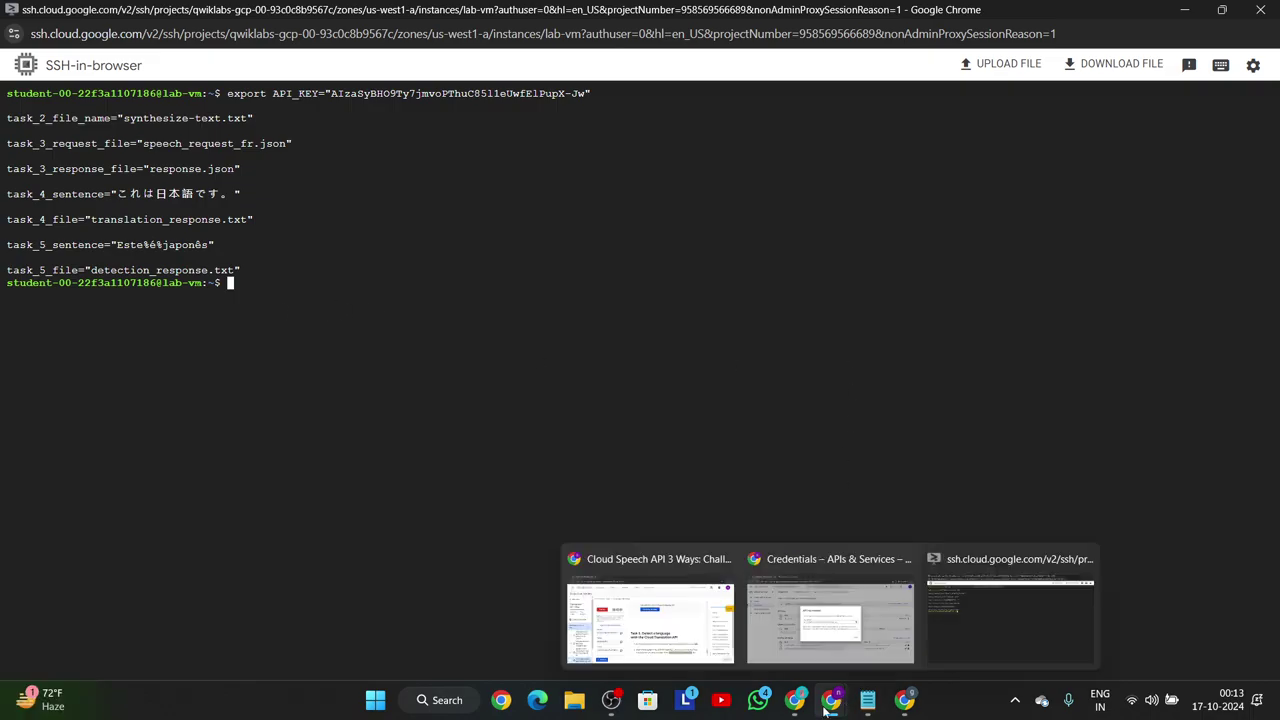
left_click(862, 610)
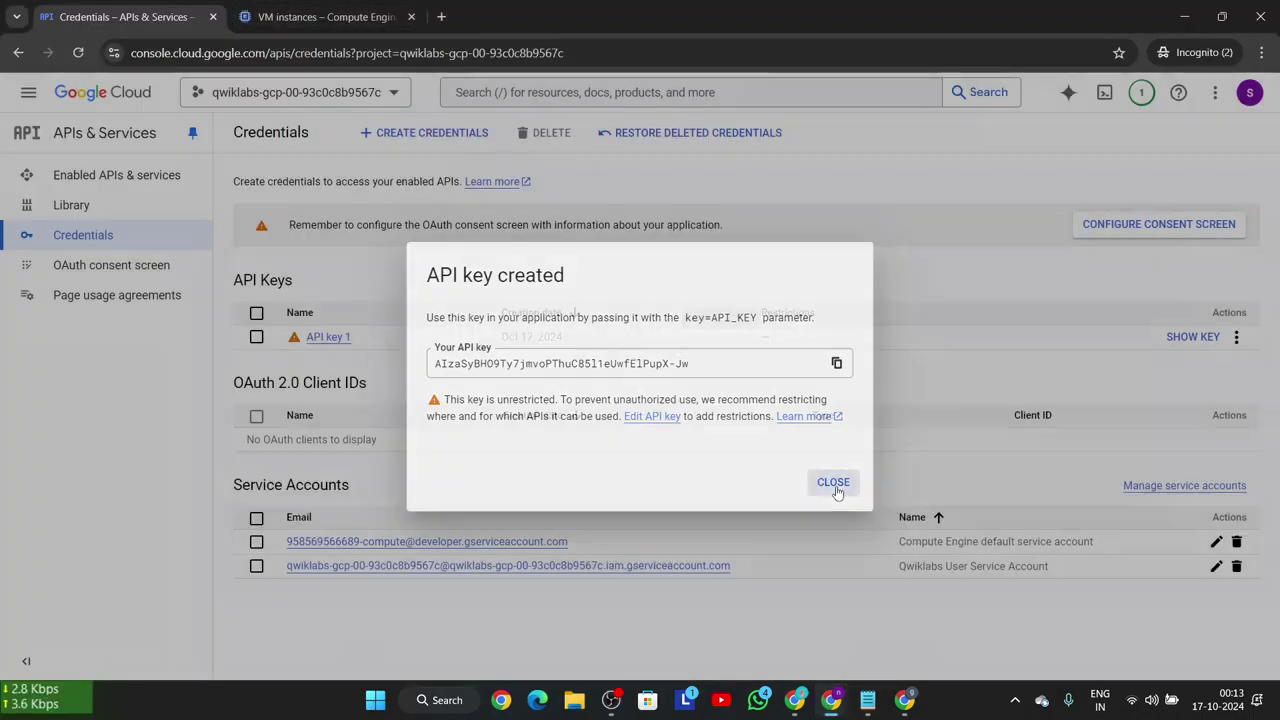
left_click(834, 483)
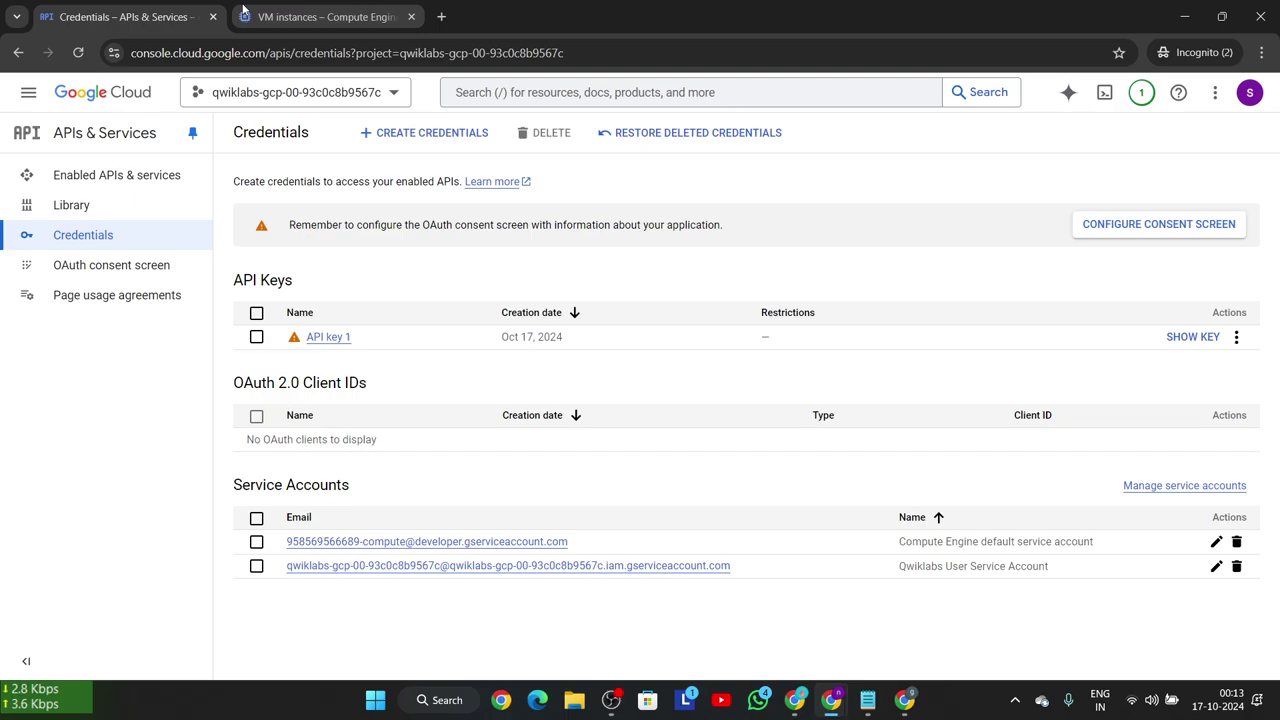
left_click(1184, 17)
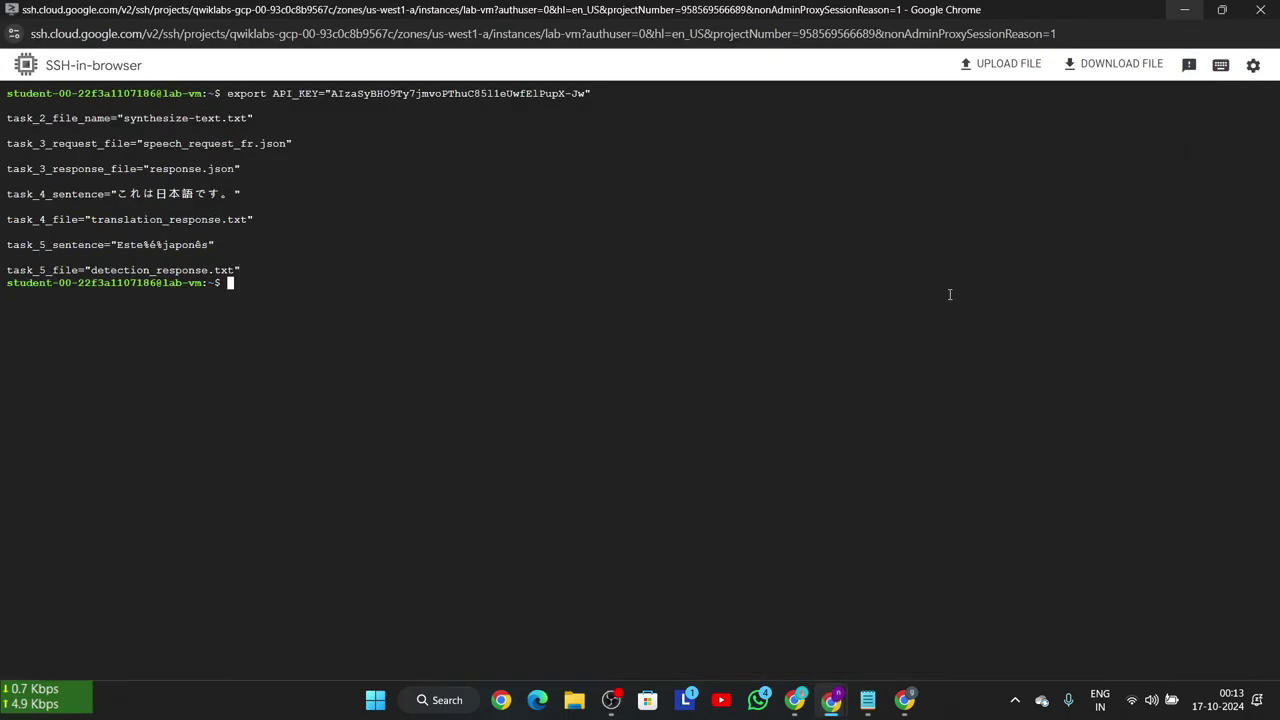
left_click(758, 700)
left_click(1260, 12)
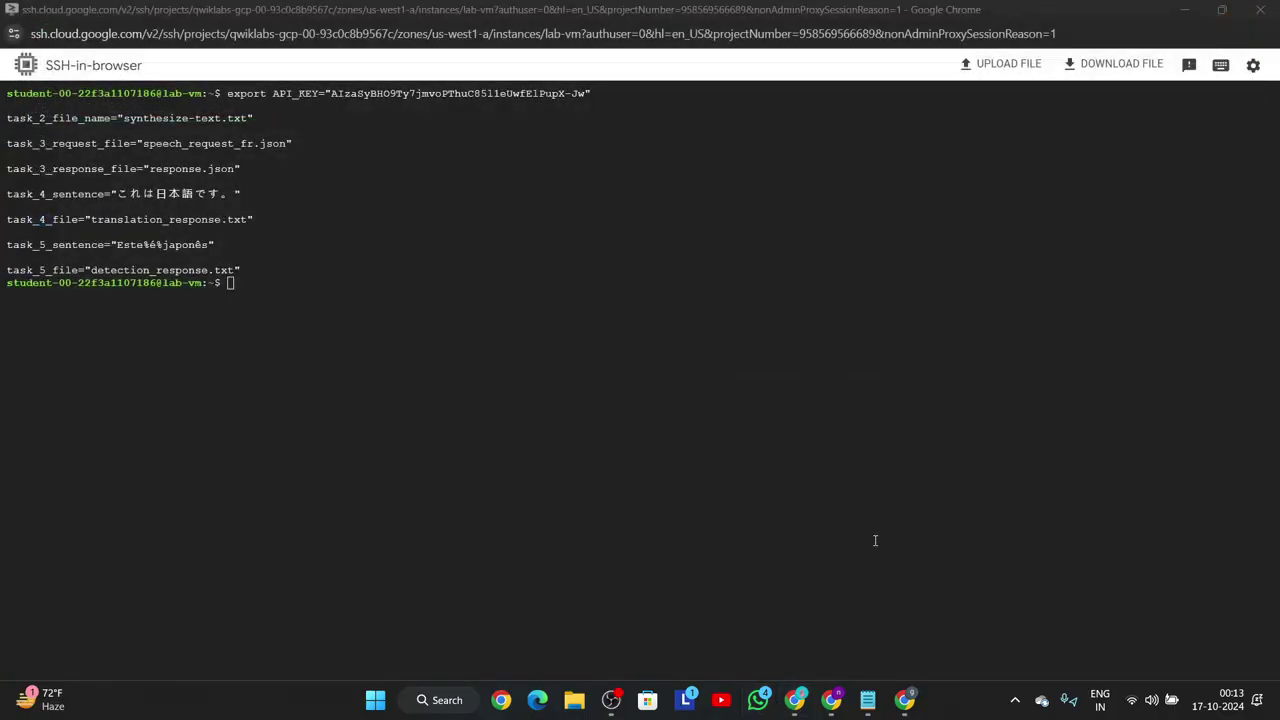
- Copy the "Just copy & Paste on your SSH" script from the GitHub ARC132 file in Chrome and run it in the lab-vm SSH window
left_click(795, 700)
scroll(656, 382, "down", 6)
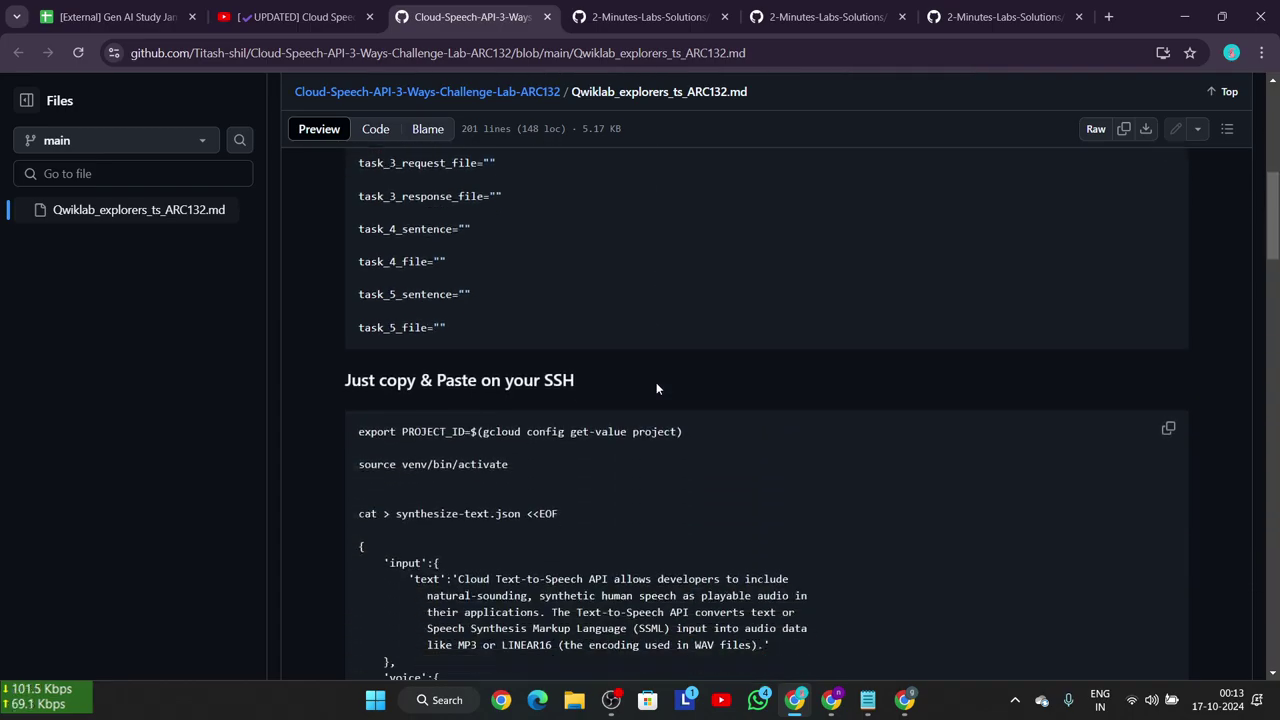
scroll(658, 385, "up", 2)
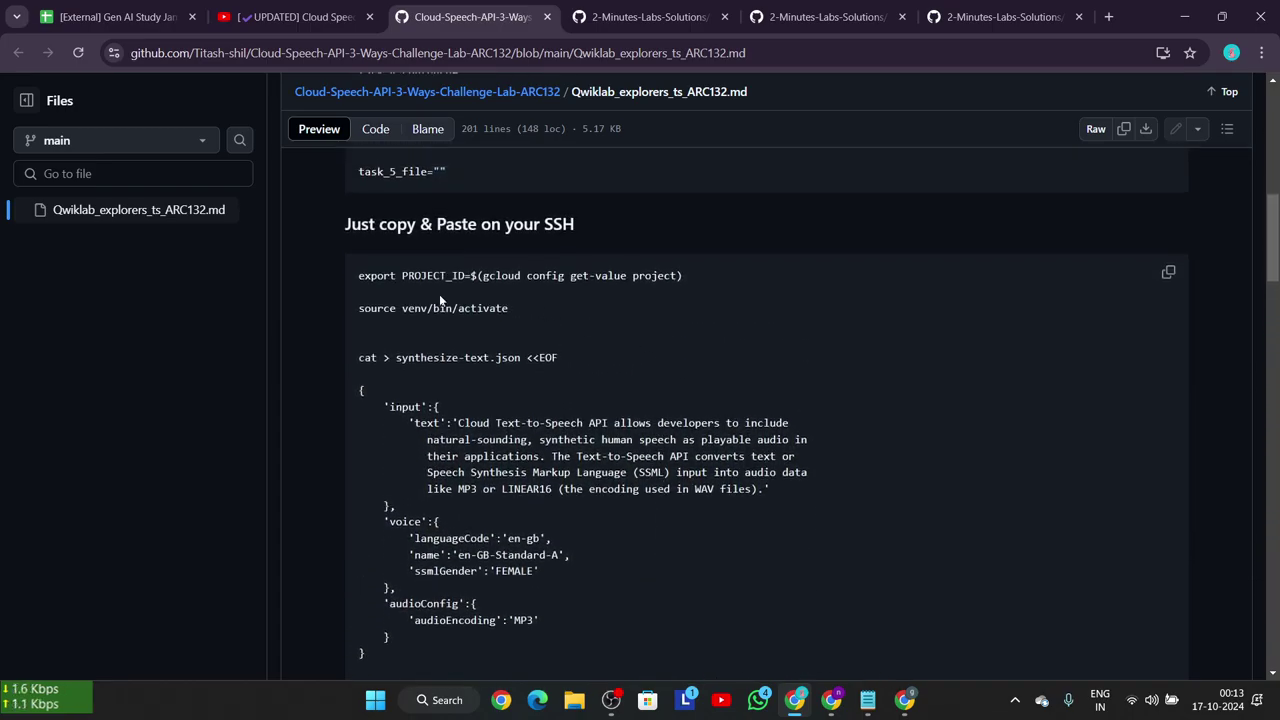
left_click(1170, 273)
left_click(1184, 16)
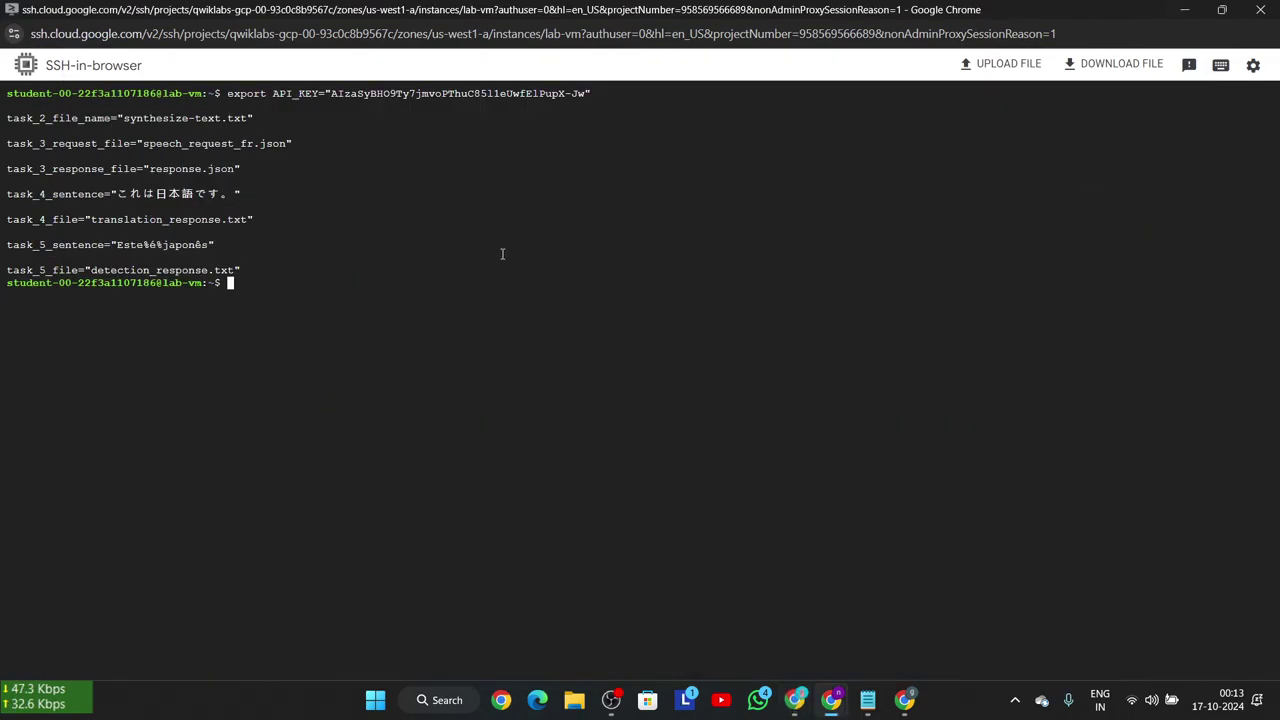
key("ctrl+v")
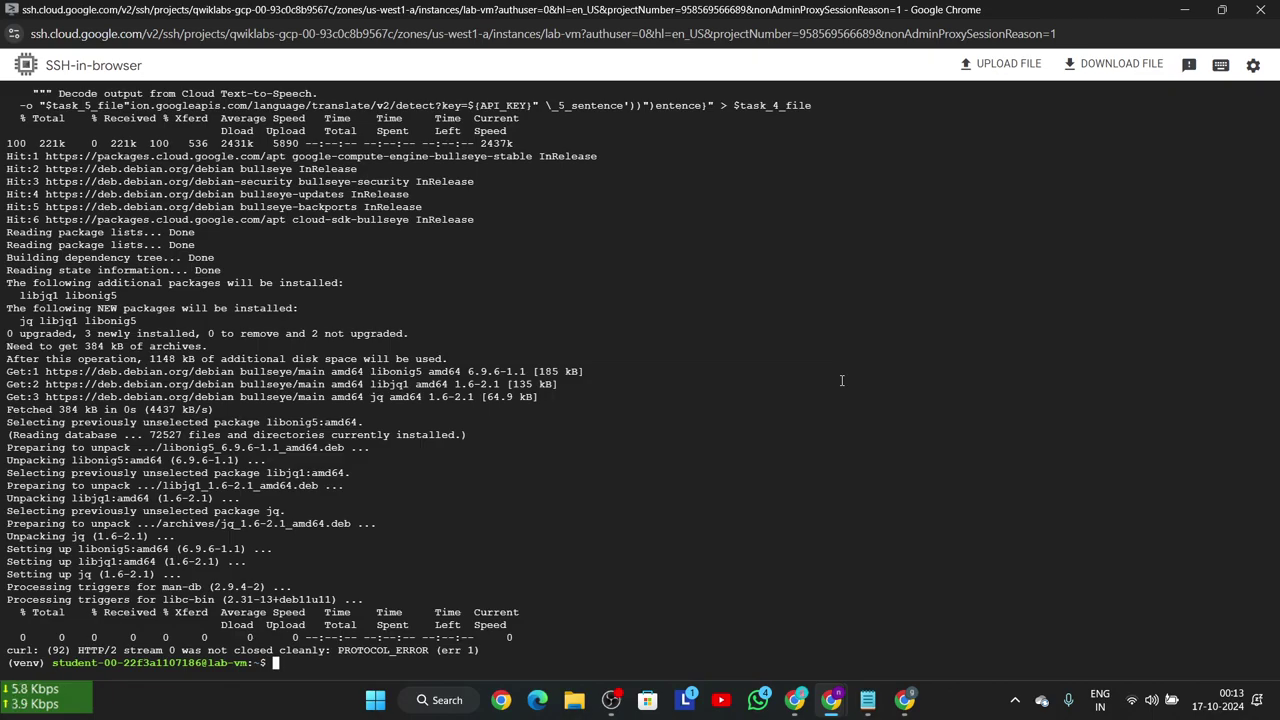
- Review the rest of the ARC132 solution file on GitHub down to the task 4 error instructions
mouse_move(795, 700)
left_click(792, 605)
scroll(536, 463, "down", 10)
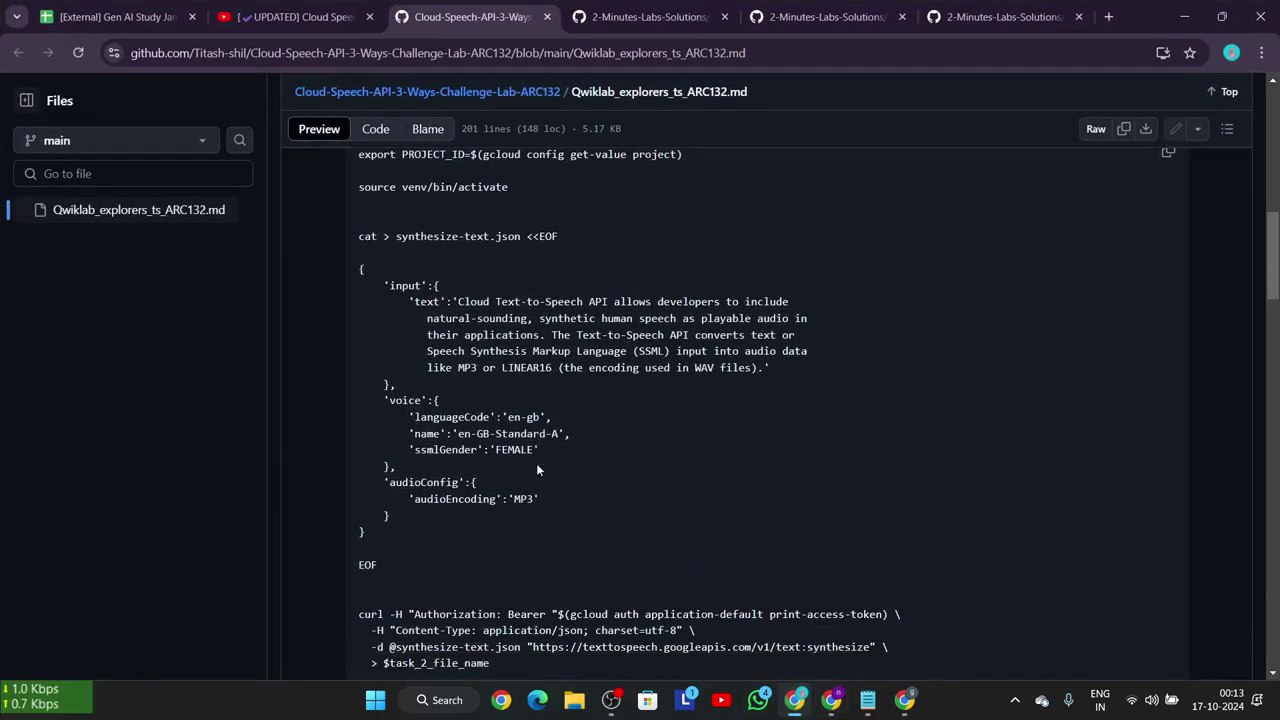
scroll(536, 463, "down", 9)
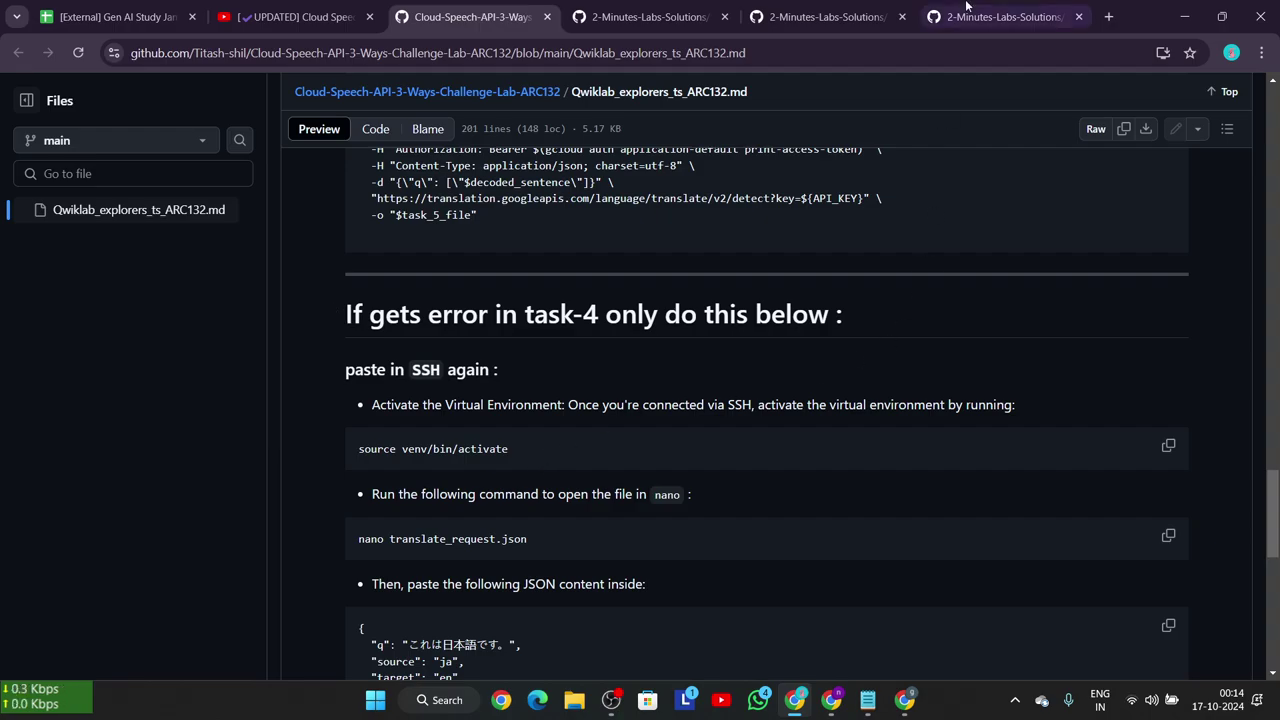
- Return to the challenge lab page and check progress on the synthetic speech, French Speech-to-Text transcription, text translation and language detection tasks
left_click(1221, 16)
left_click(1152, 68)
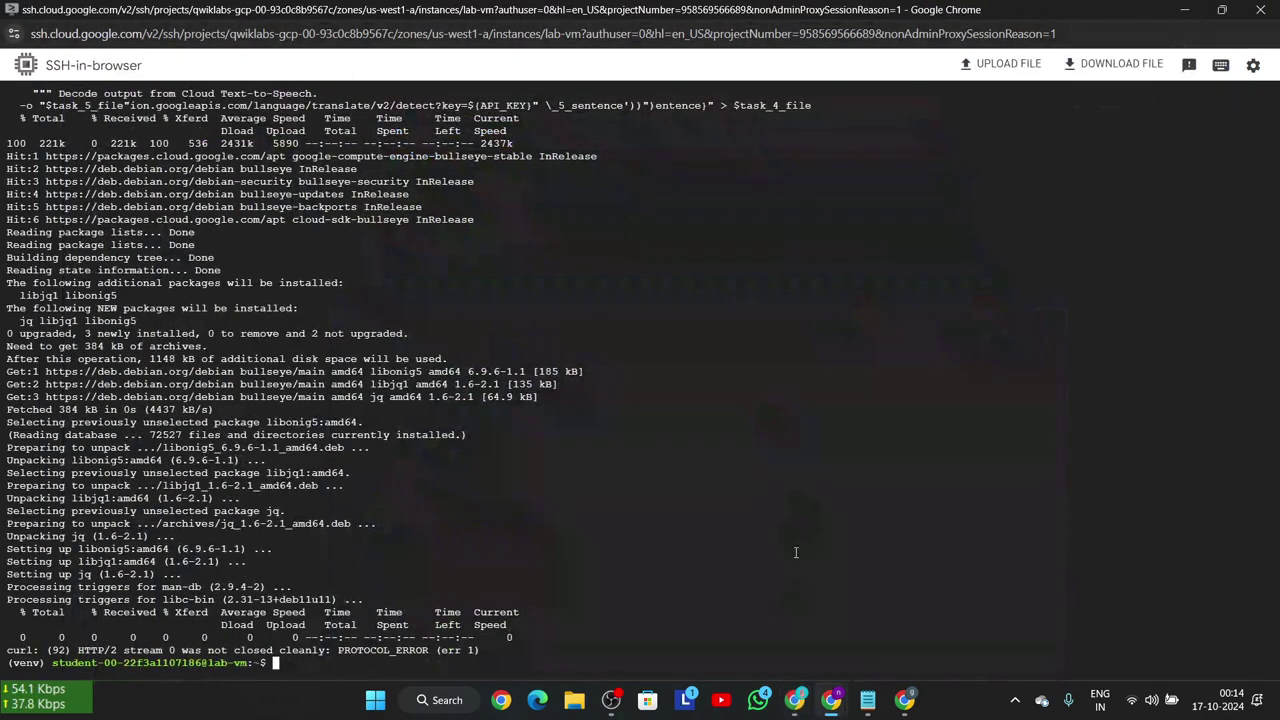
mouse_move(840, 704)
left_click(704, 625)
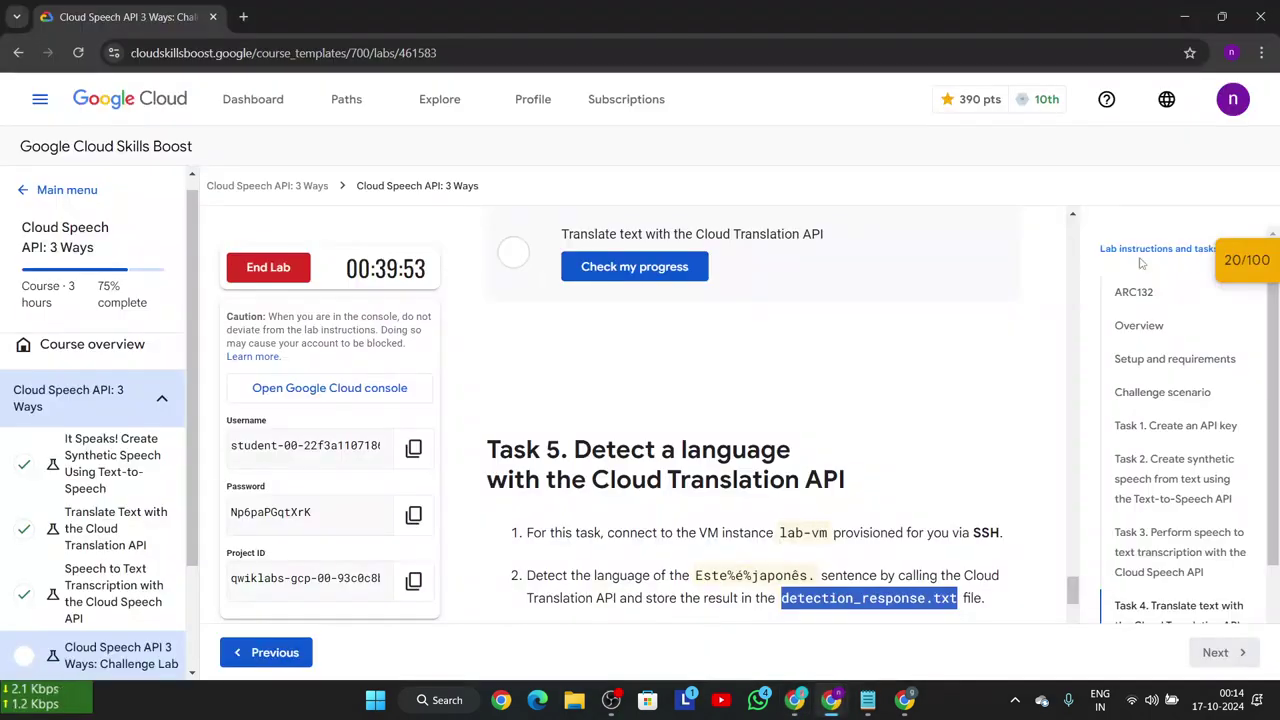
mouse_move(1245, 256)
scroll(1100, 288, "down", 2)
left_click(1100, 288)
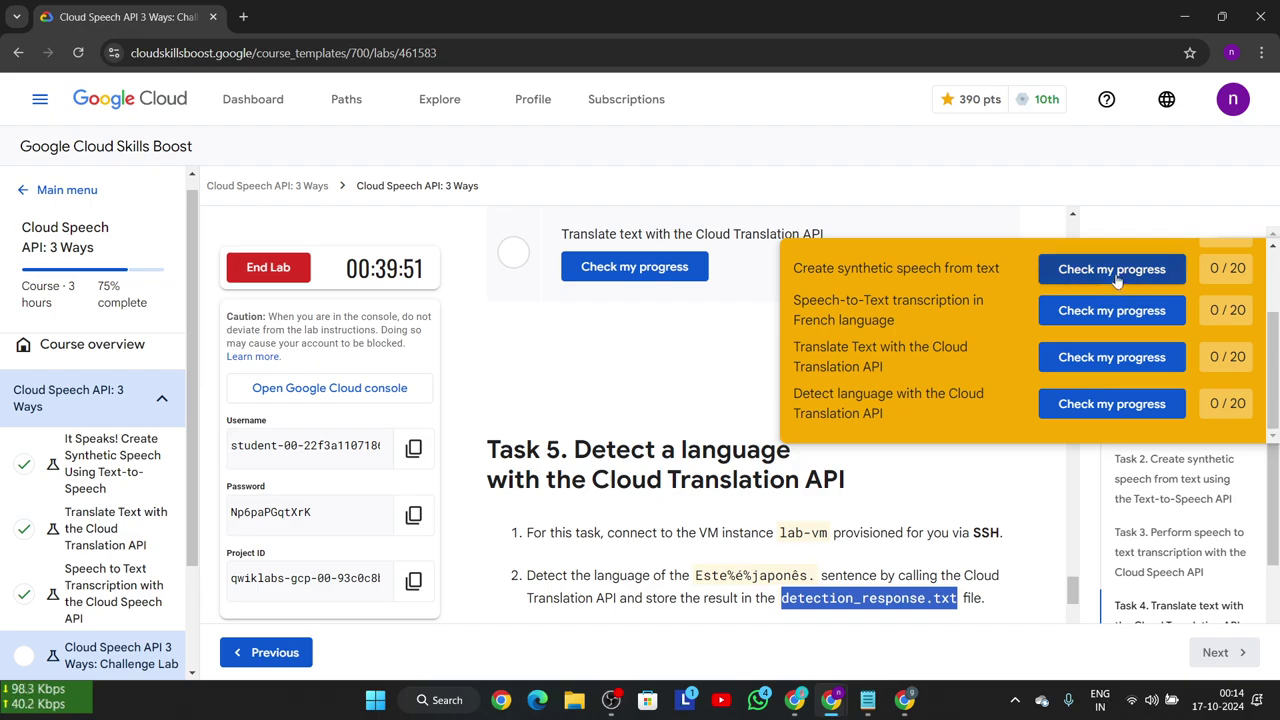
left_click(1111, 310)
left_click(1111, 357)
left_click(1111, 404)
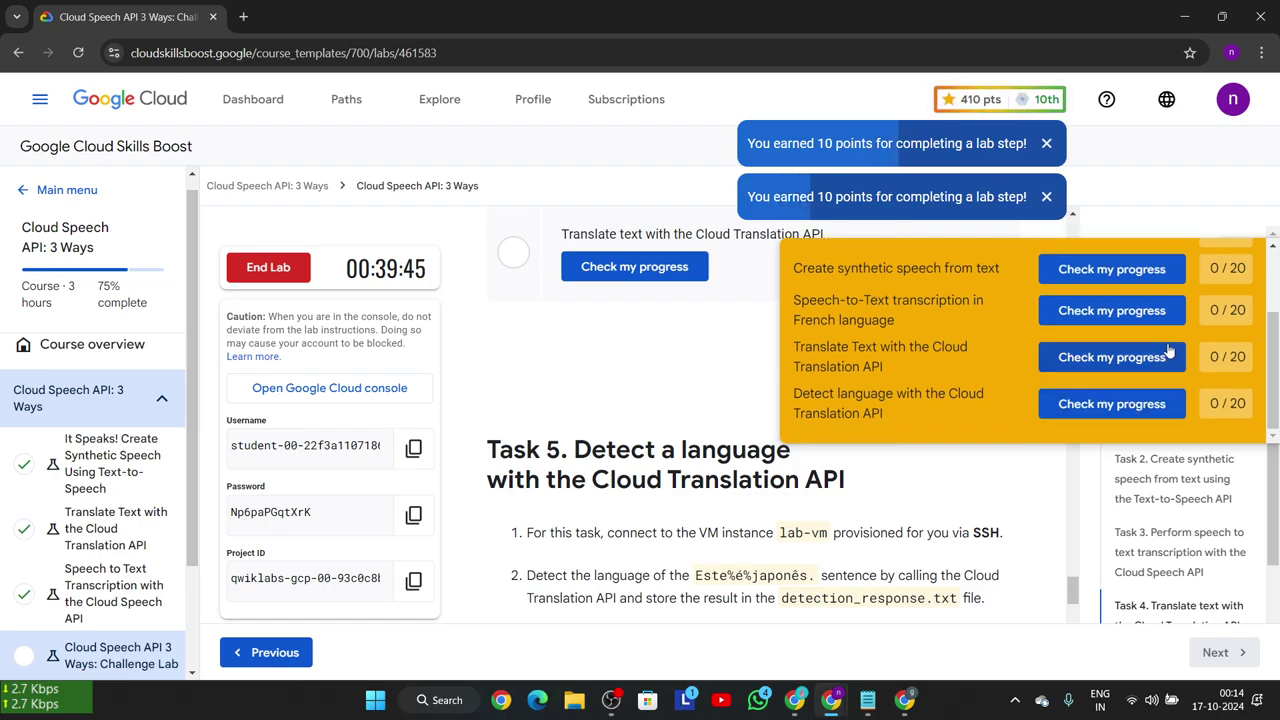
- Check progress again for the lab tasks from creating synthetic speech through detecting language with the Cloud Translation API
scroll(1140, 380, "up", 2)
left_click(1133, 354)
scroll(1133, 355, "down", 1)
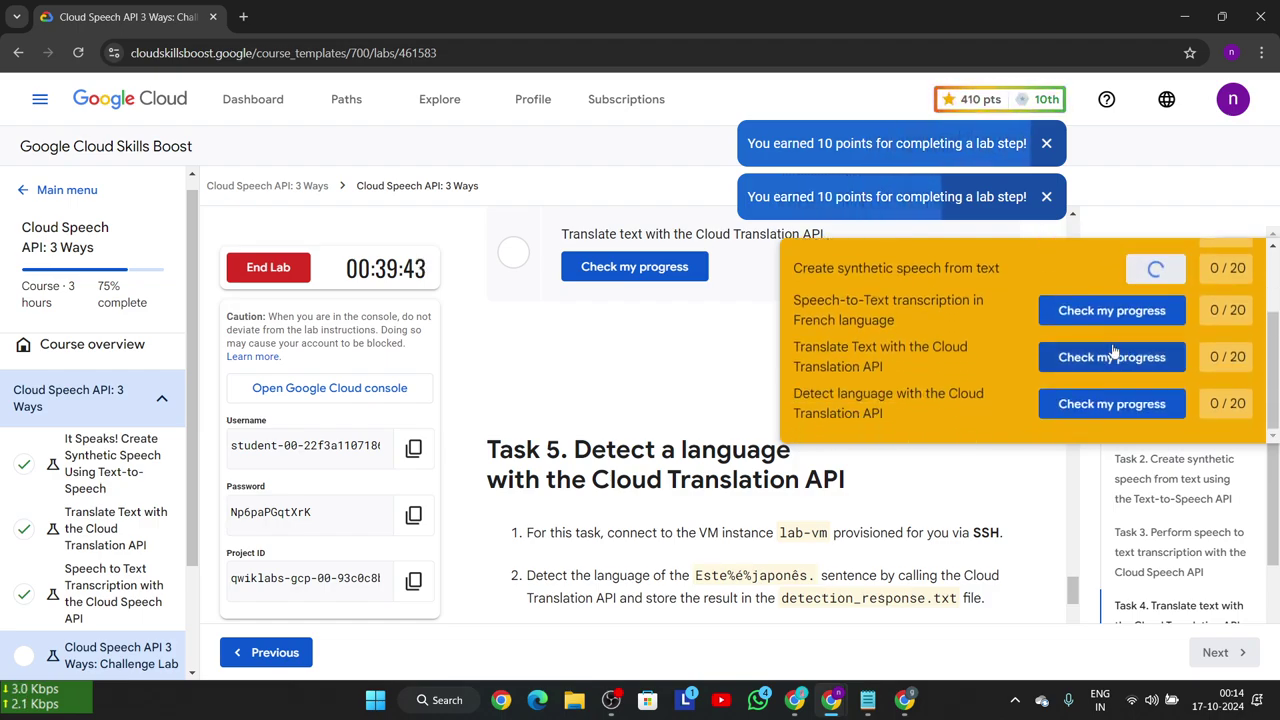
left_click(1112, 312)
left_click(1110, 357)
left_click(1138, 406)
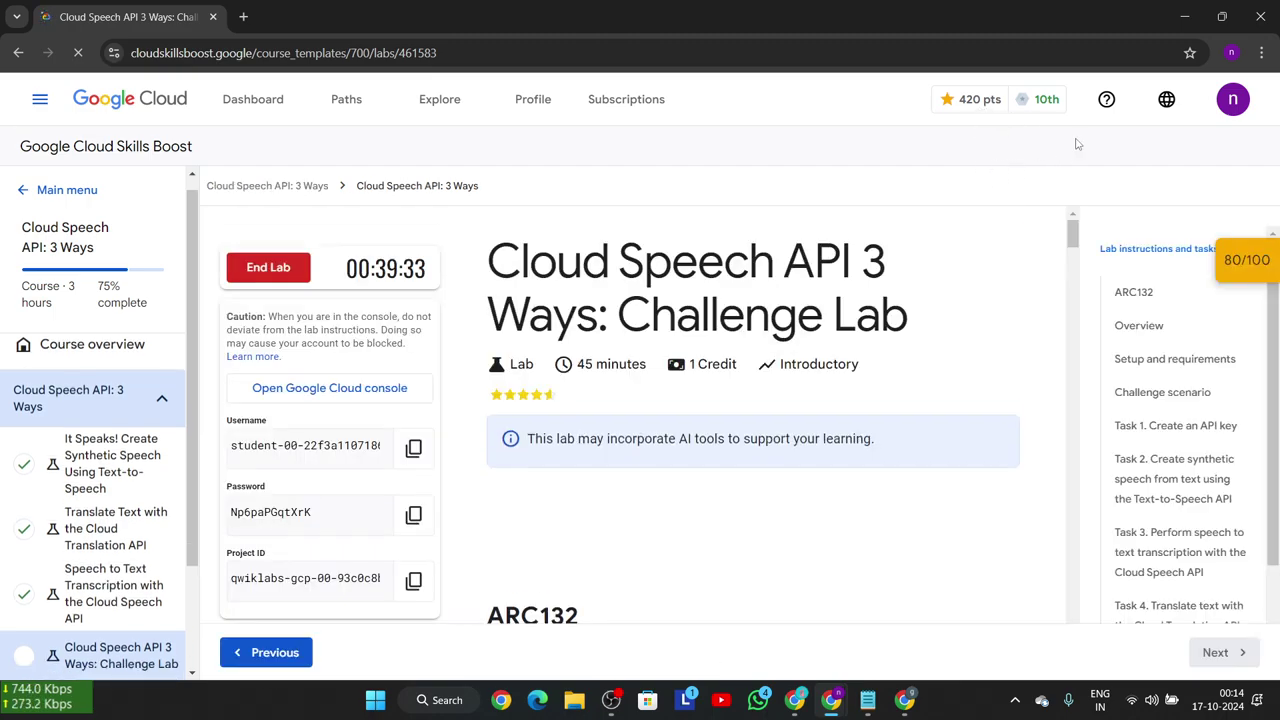
- Recheck progress on the "Translate Text with the Cloud Translation API" task and collapse the score list
scroll(1140, 356, "down", 3)
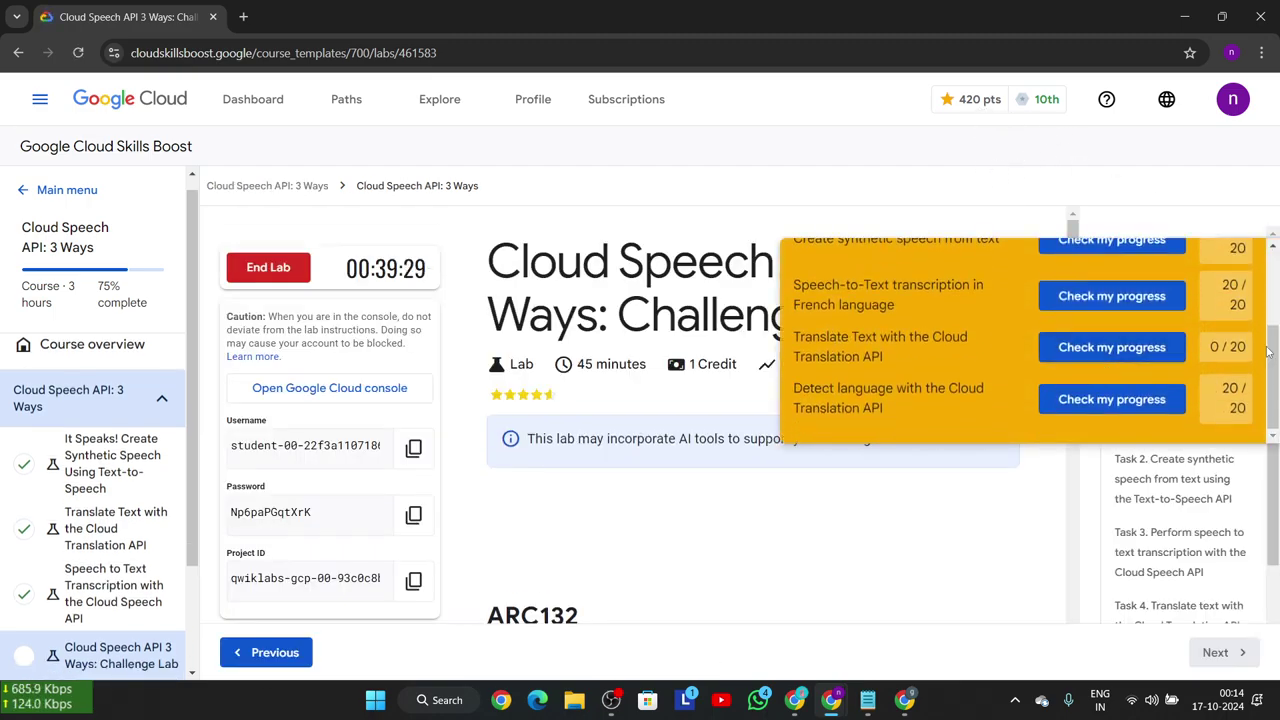
left_click(1055, 347)
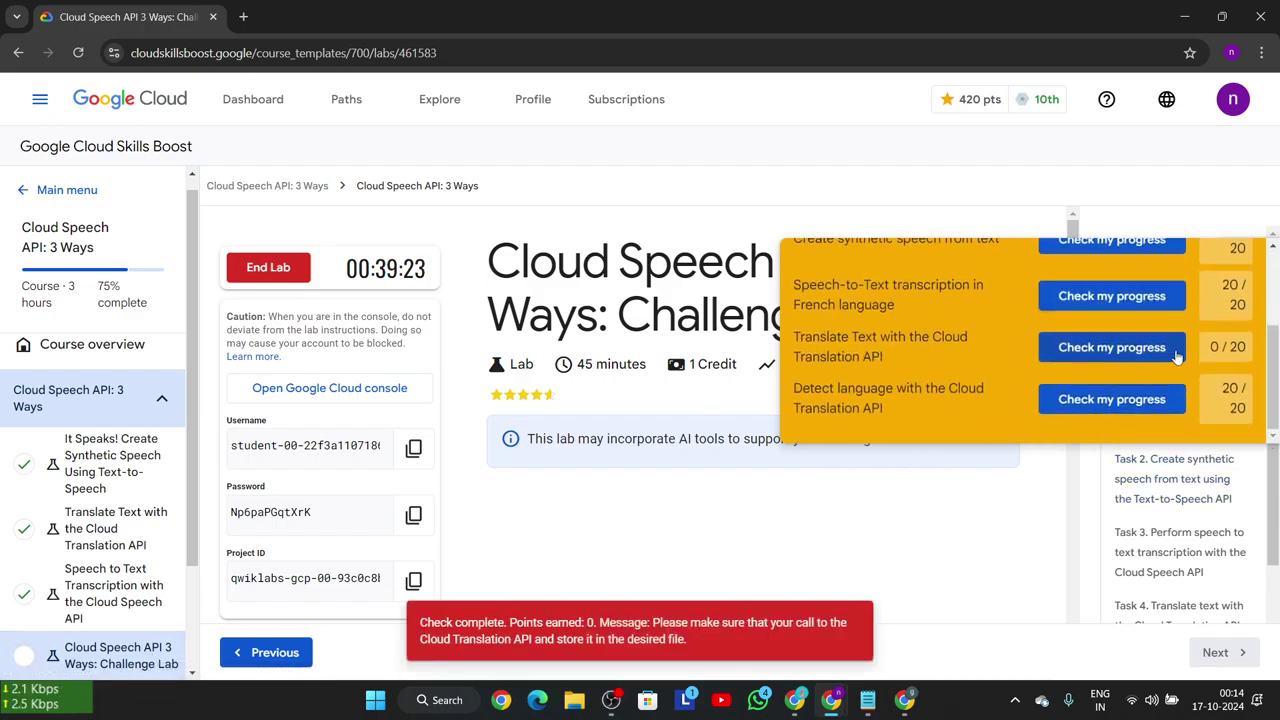
left_click(1243, 270)
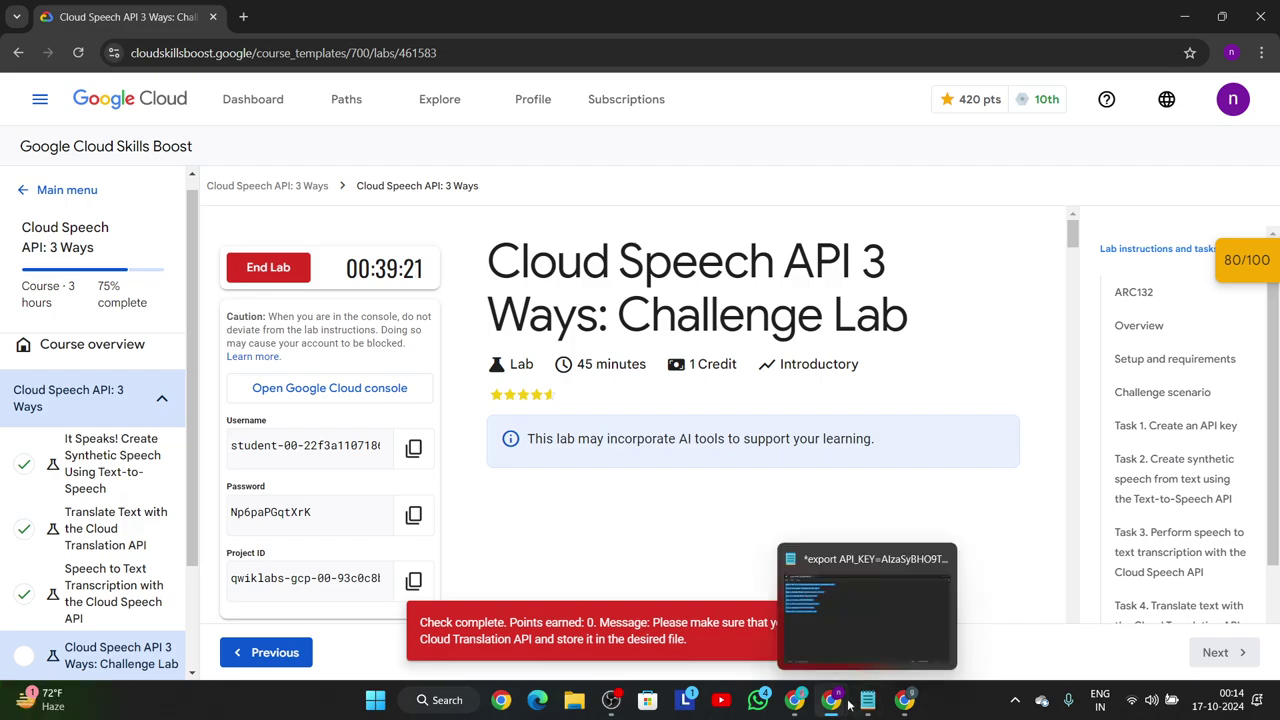
- Copy the "source venv/bin/activate" command from the task-4 error section on GitHub and run it in the lab-vm SSH window
mouse_move(831, 700)
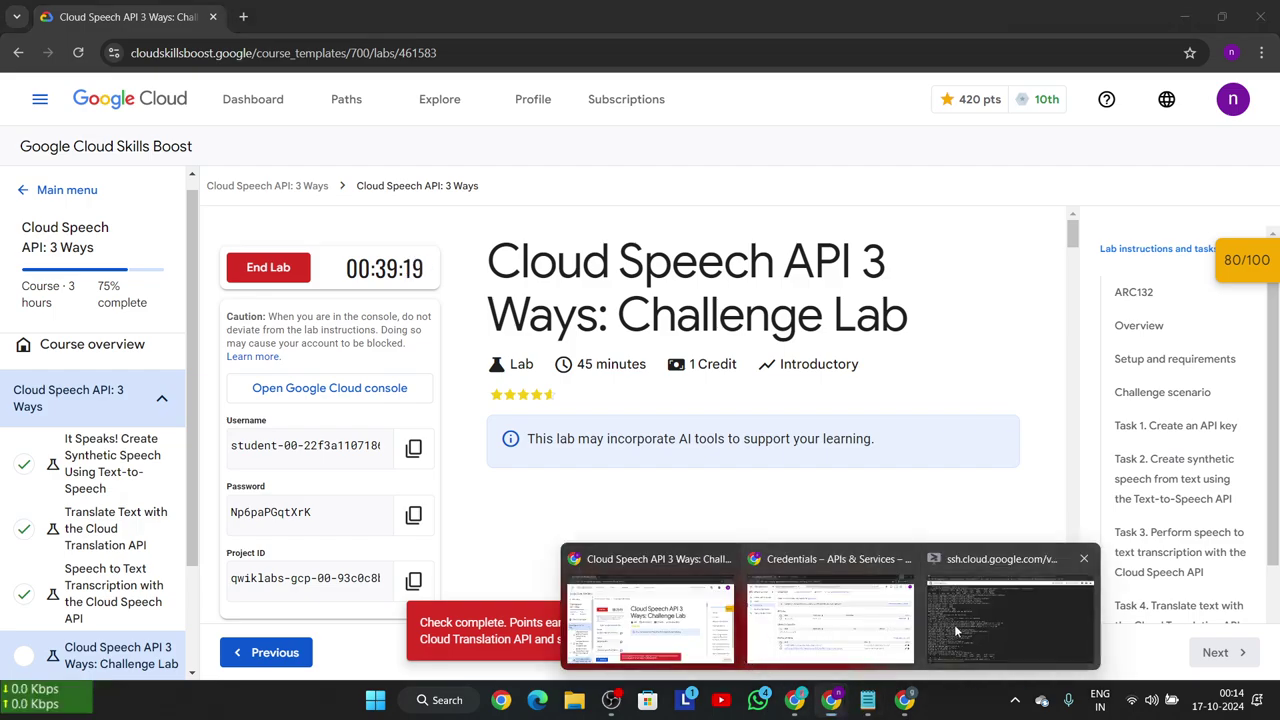
left_click(1010, 622)
left_click(805, 700)
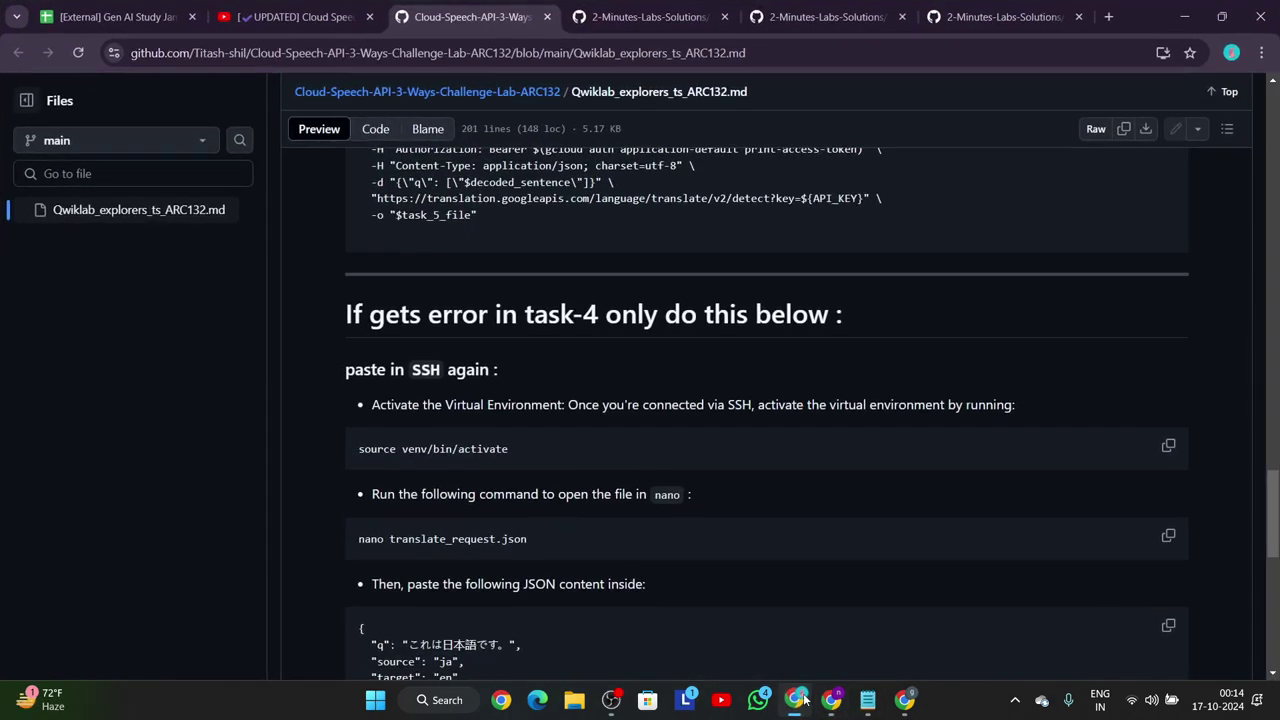
scroll(524, 266, "down", 1)
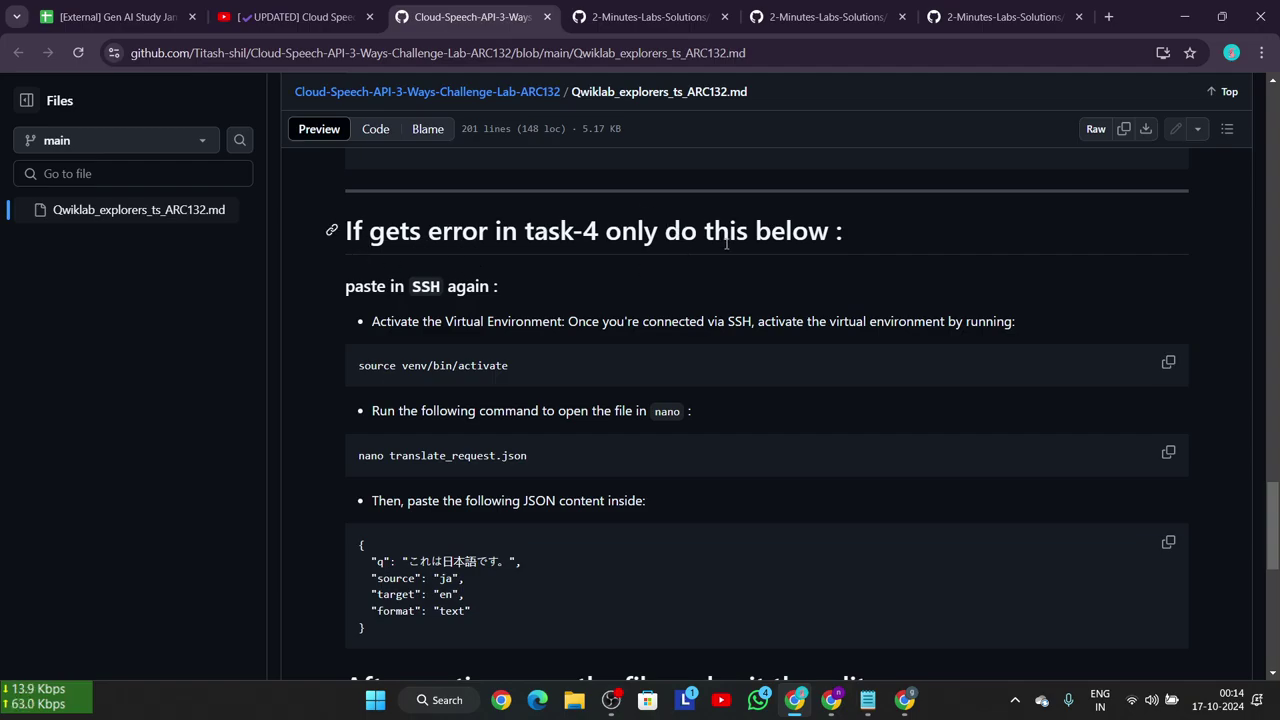
scroll(680, 303, "down", 1)
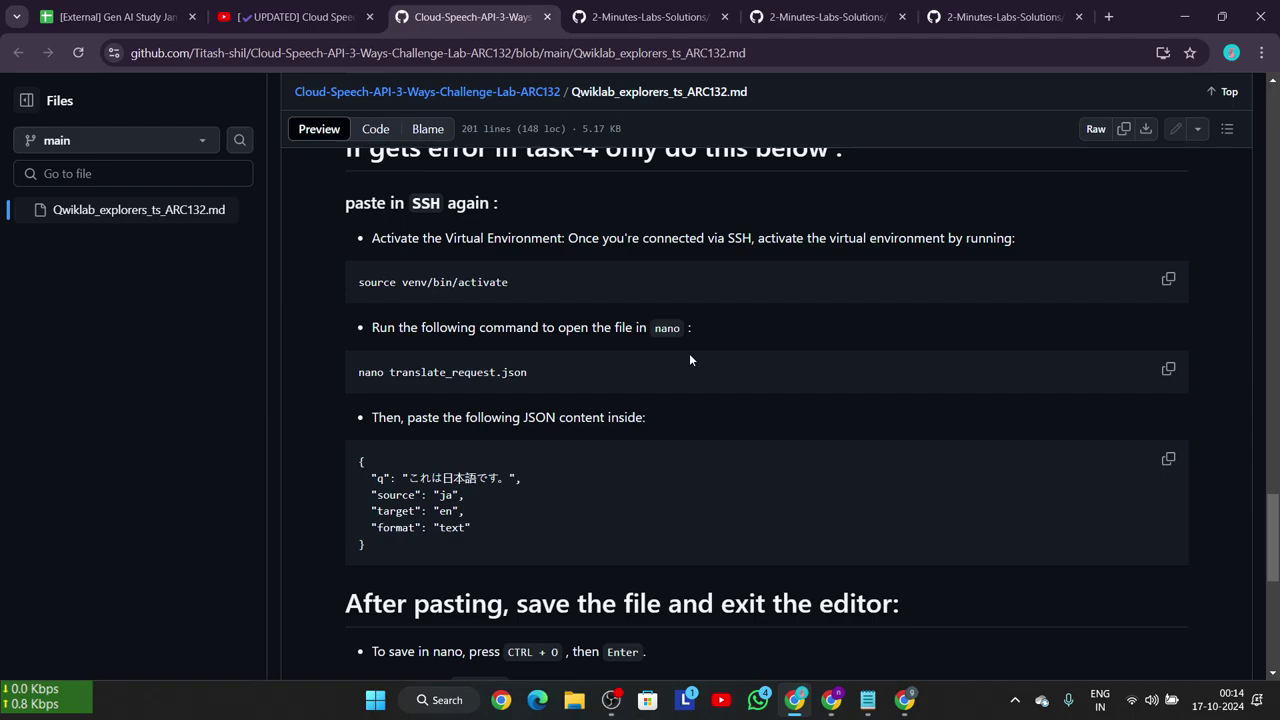
left_click(1168, 282)
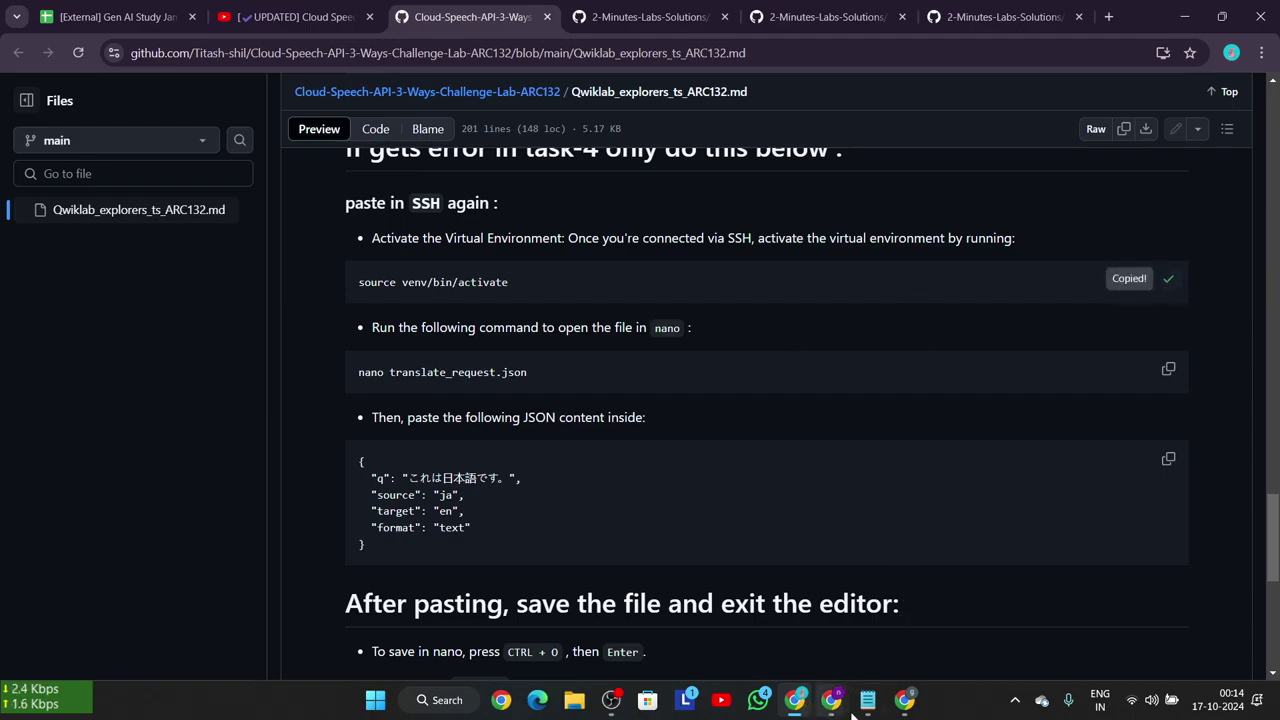
mouse_move(845, 706)
left_click(931, 636)
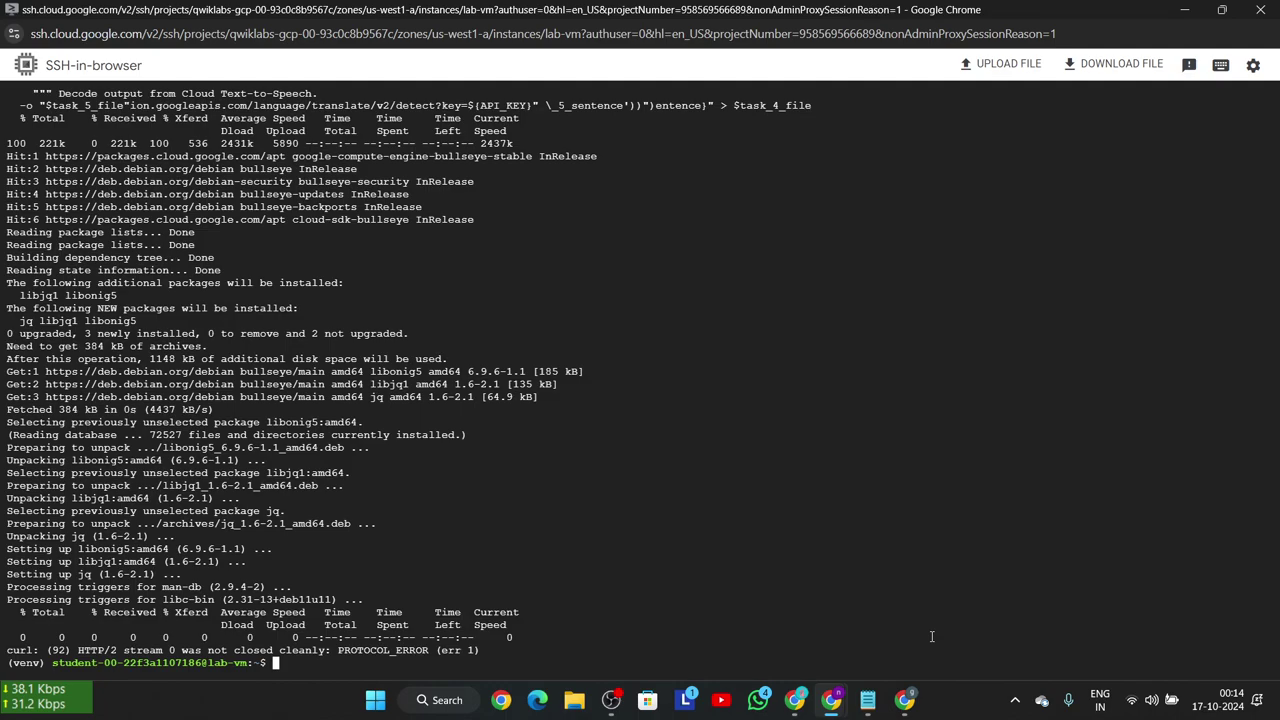
key("ctrl+v")
key("Return")
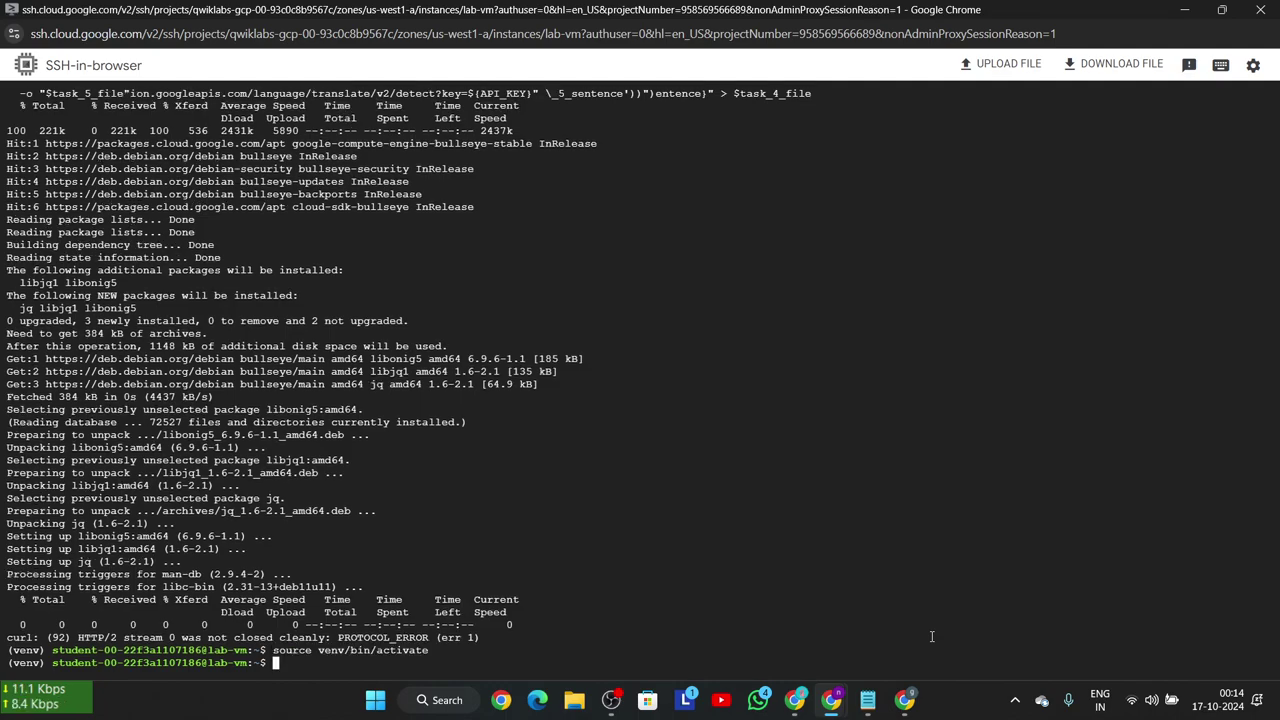
- Copy the "nano translate_request.json" command from GitHub and run it in the lab-vm SSH window
left_click(795, 700)
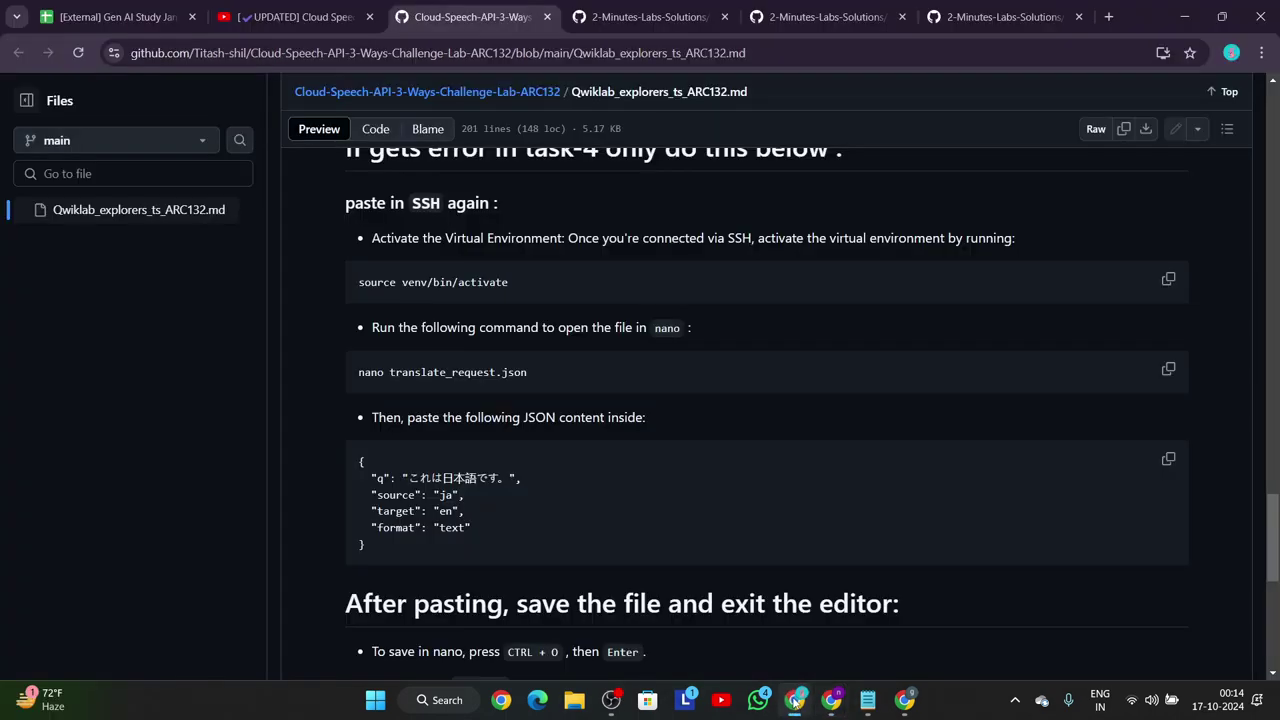
left_click(1169, 369)
left_click(1184, 16)
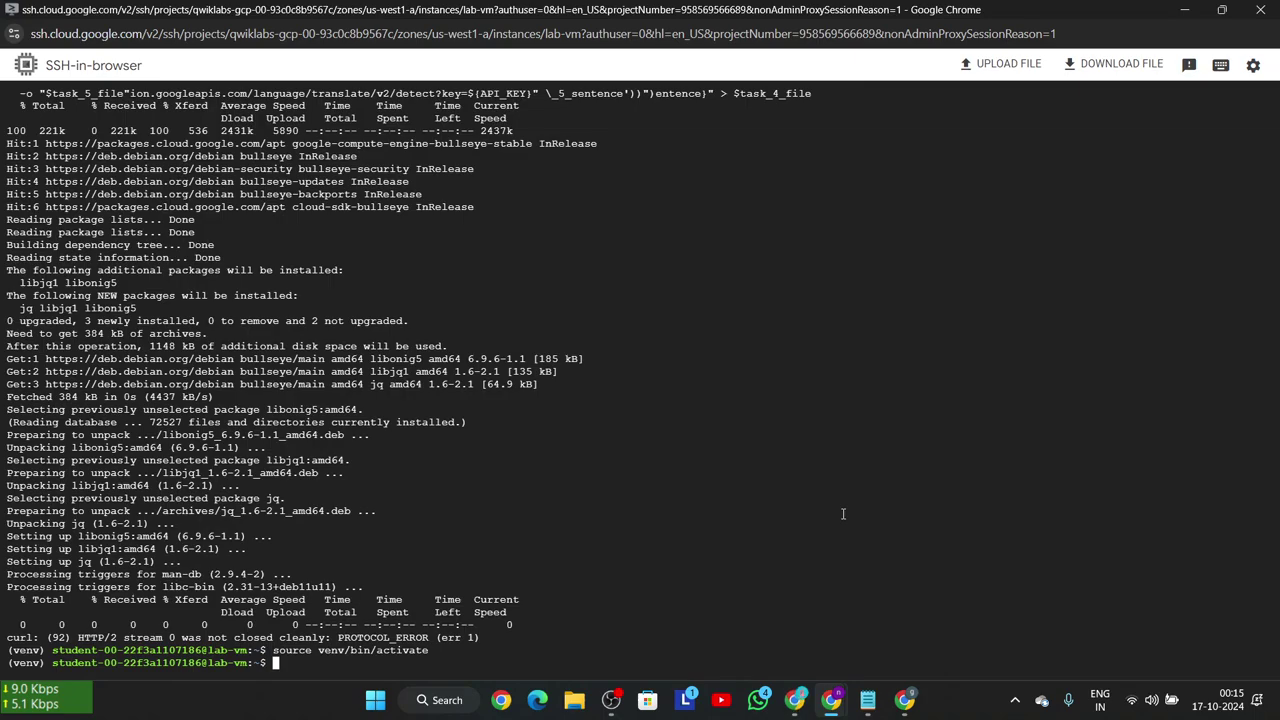
key("ctrl+v")
key("Return")
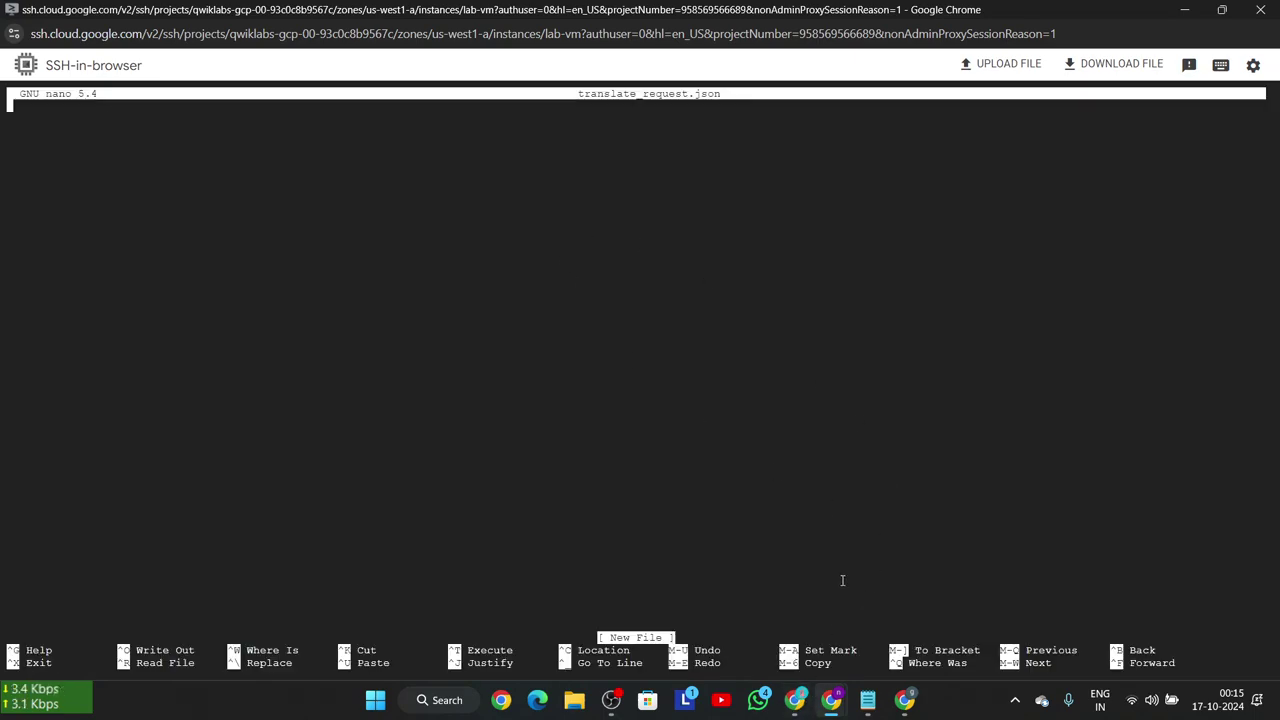
- Copy the Japanese-to-English translation JSON from the GitHub file and paste it into translate_request.json in nano
left_click(797, 703)
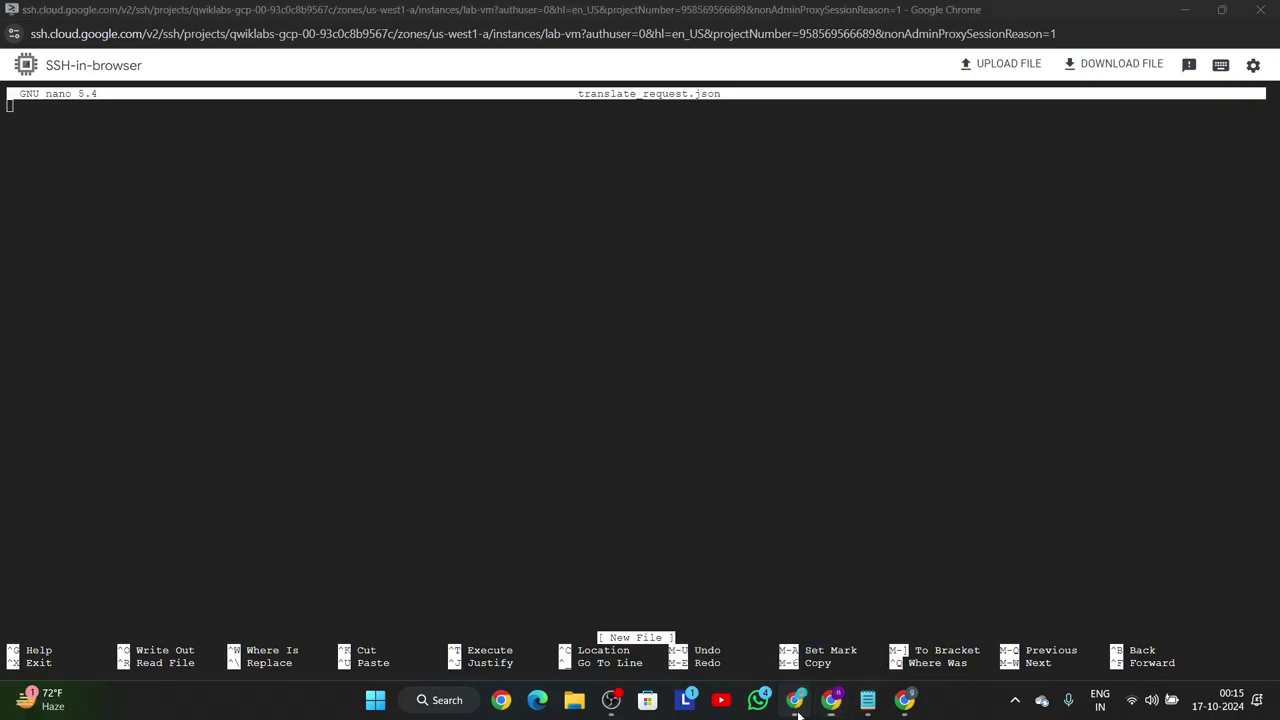
scroll(750, 390, "down", 1)
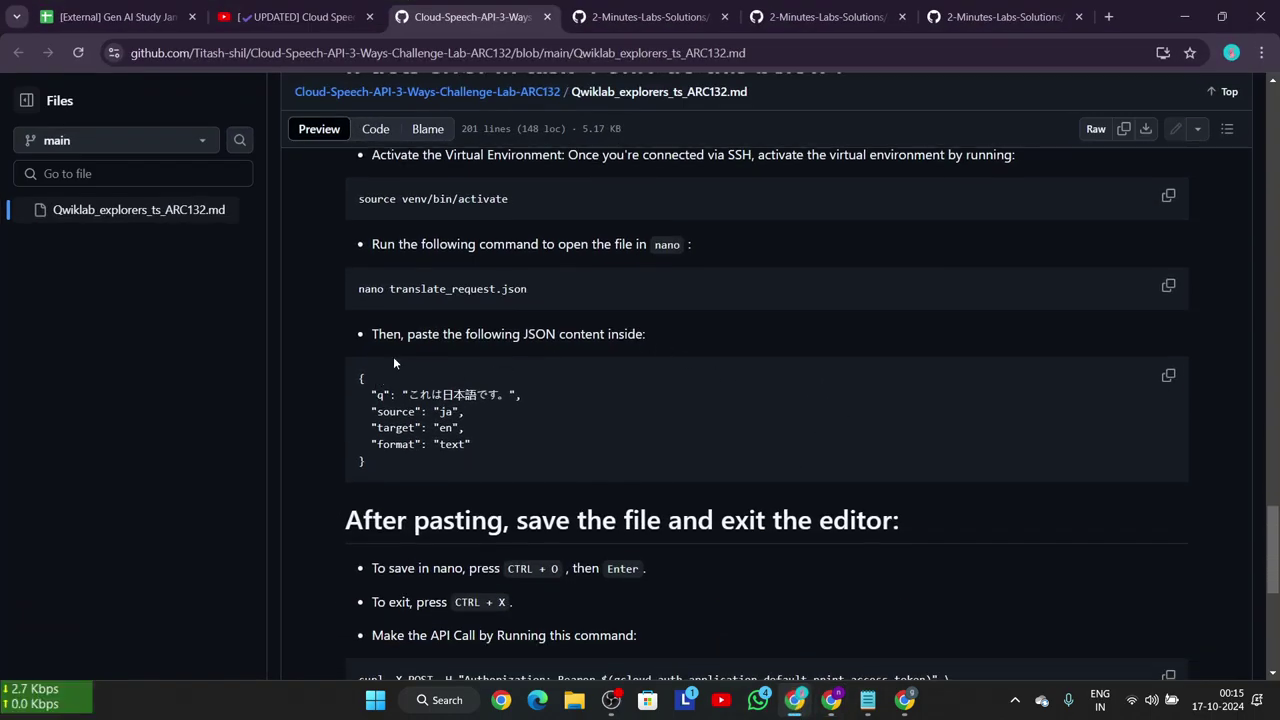
left_click(1169, 380)
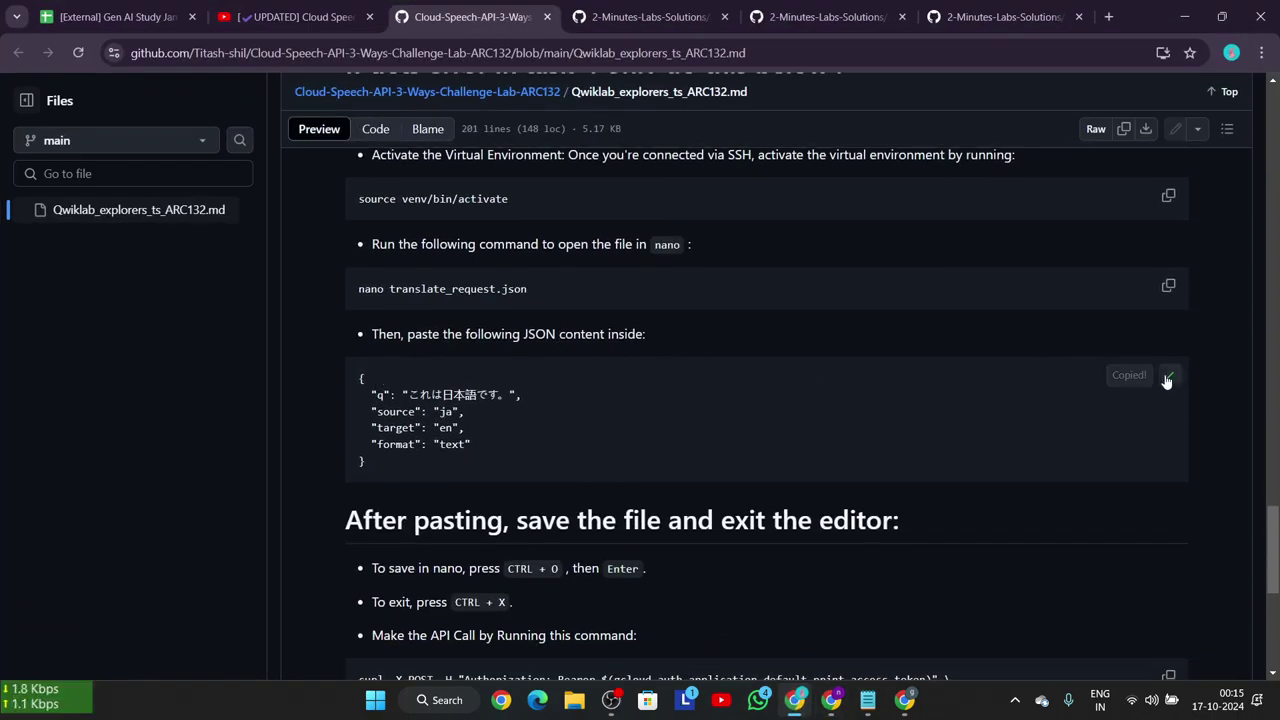
left_click(1184, 16)
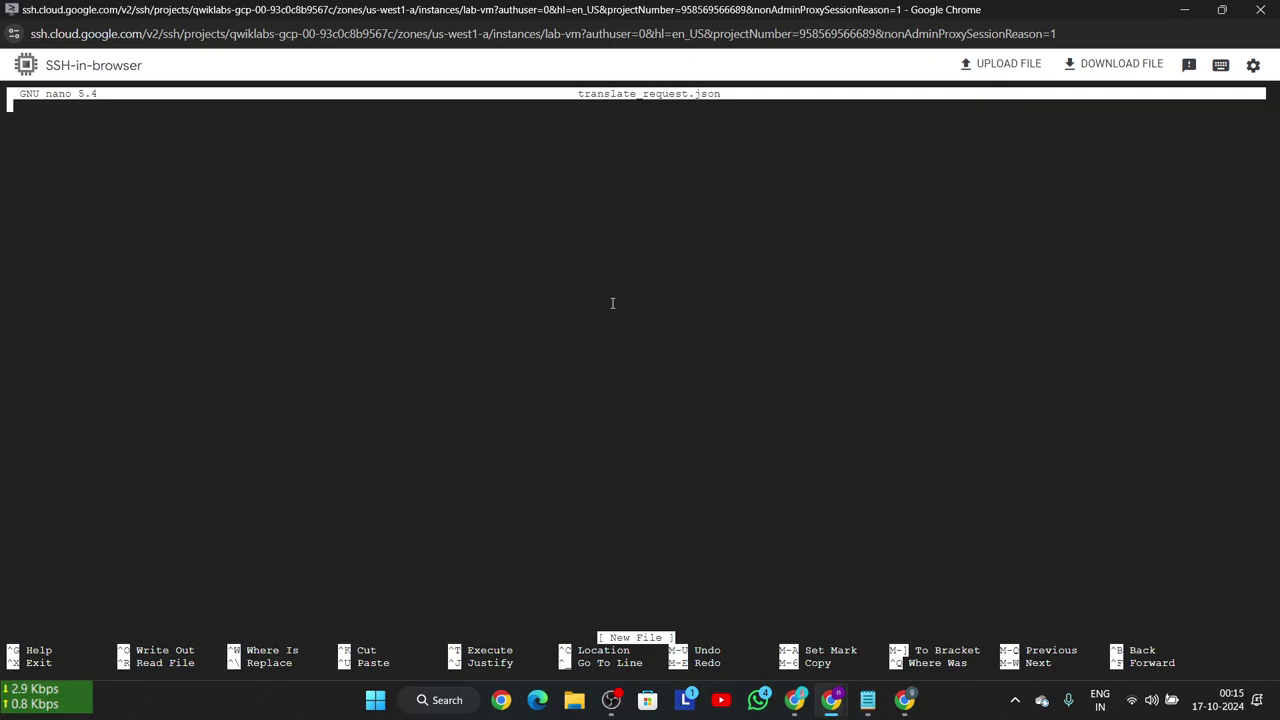
key("ctrl+v")
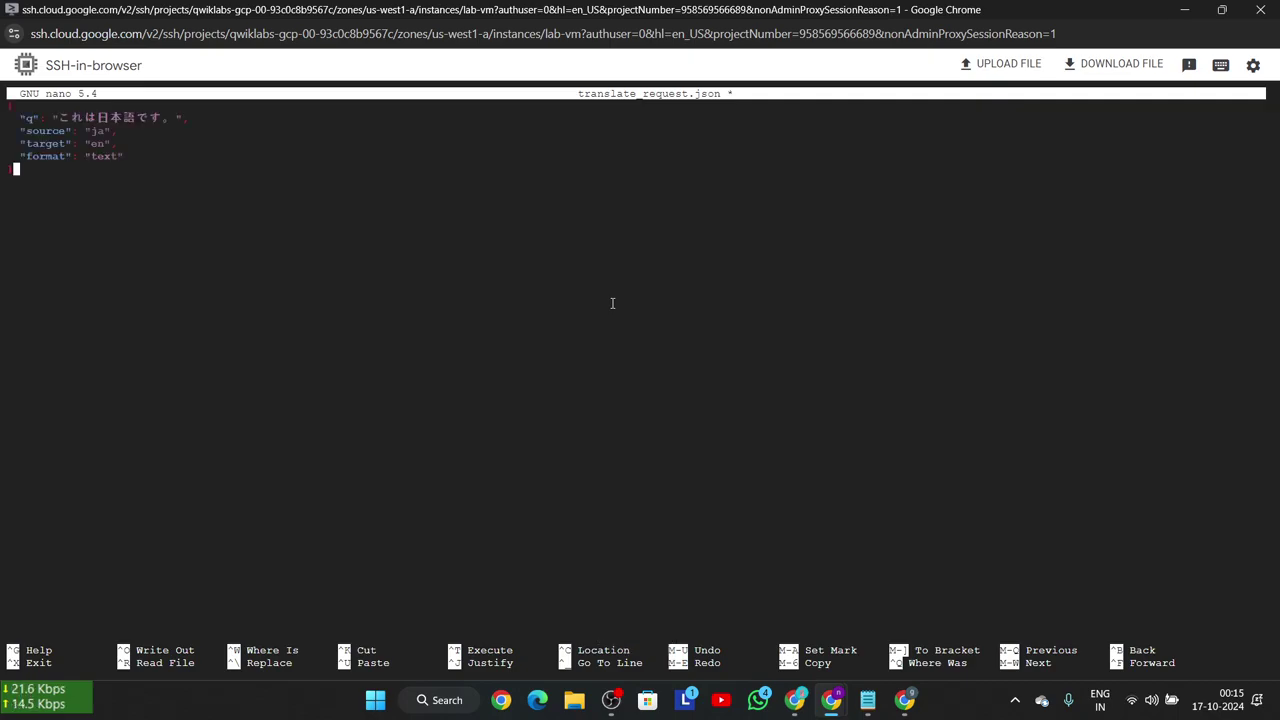
- Consult the GitHub save instructions, save translate_request.json under the same name and exit nano
key("alt+Tab")
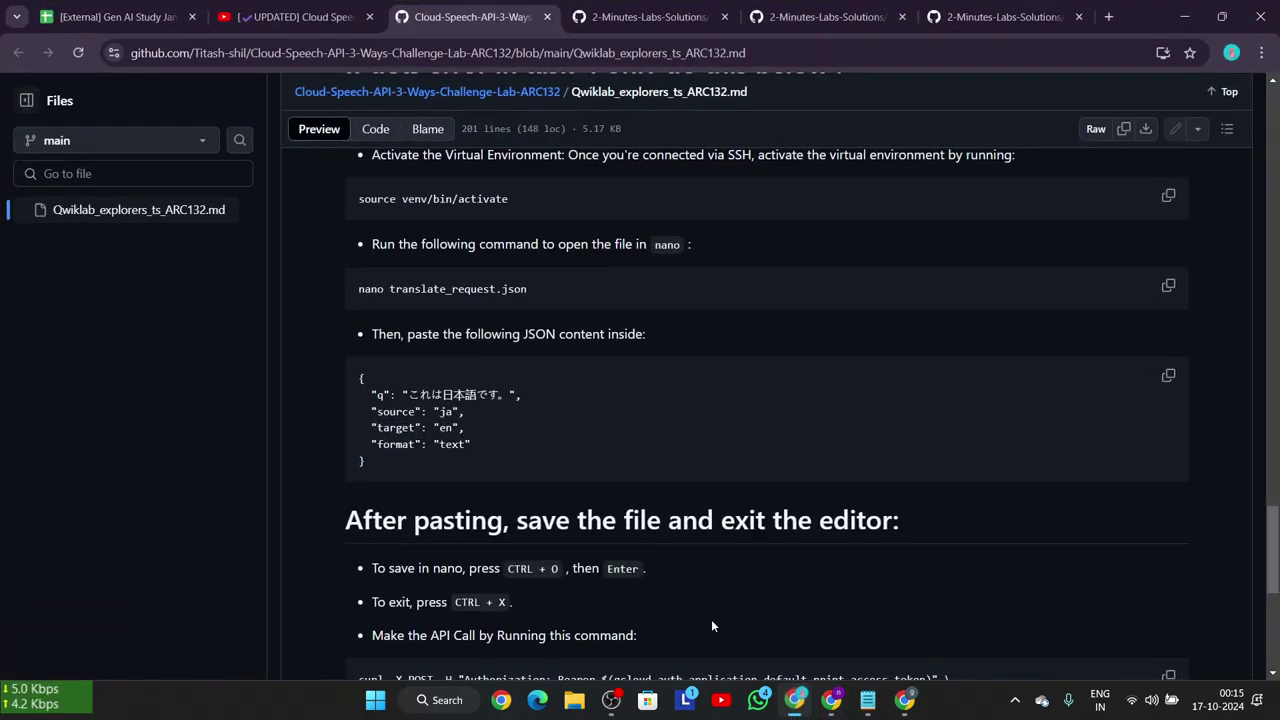
scroll(746, 445, "down", 3)
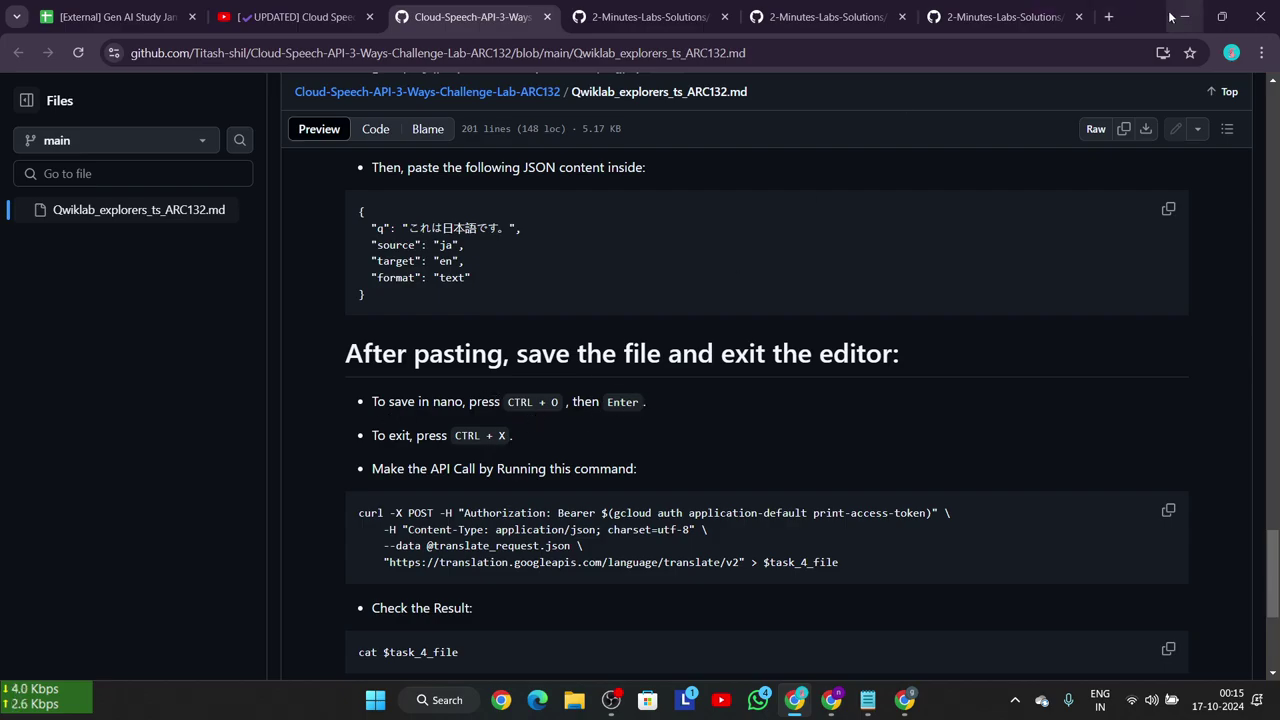
key("alt+Tab")
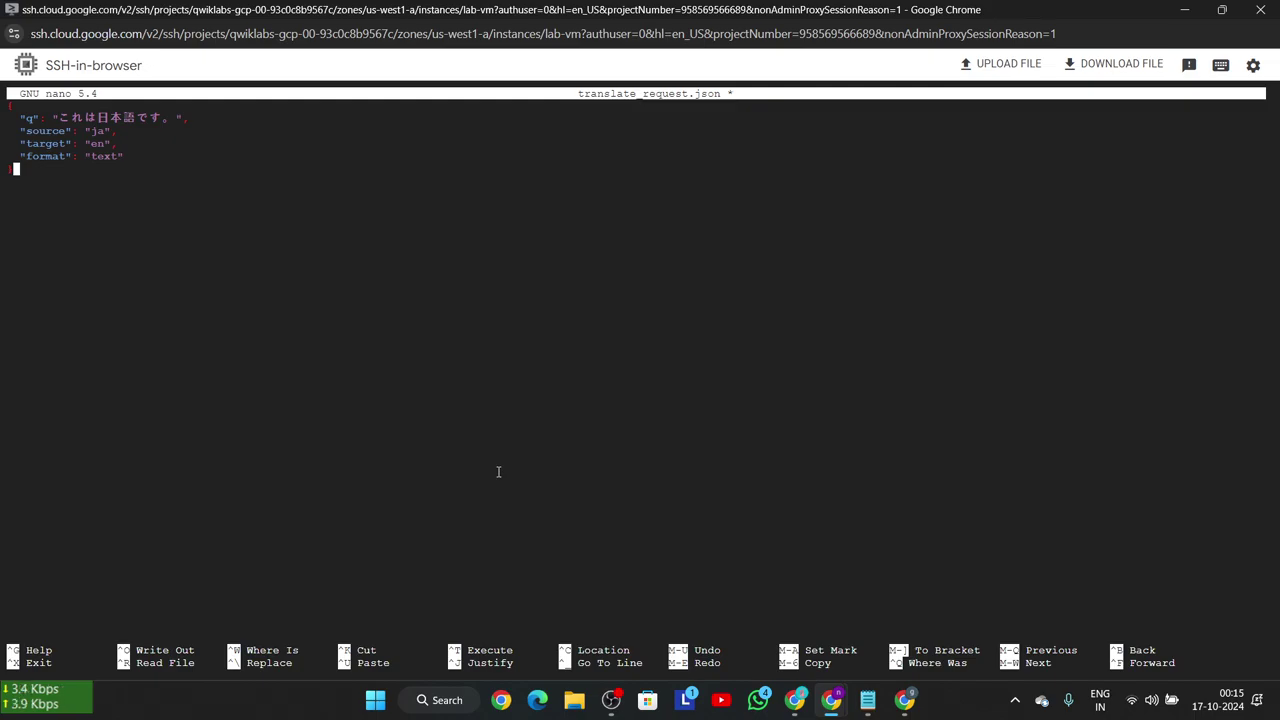
key("ctrl+o")
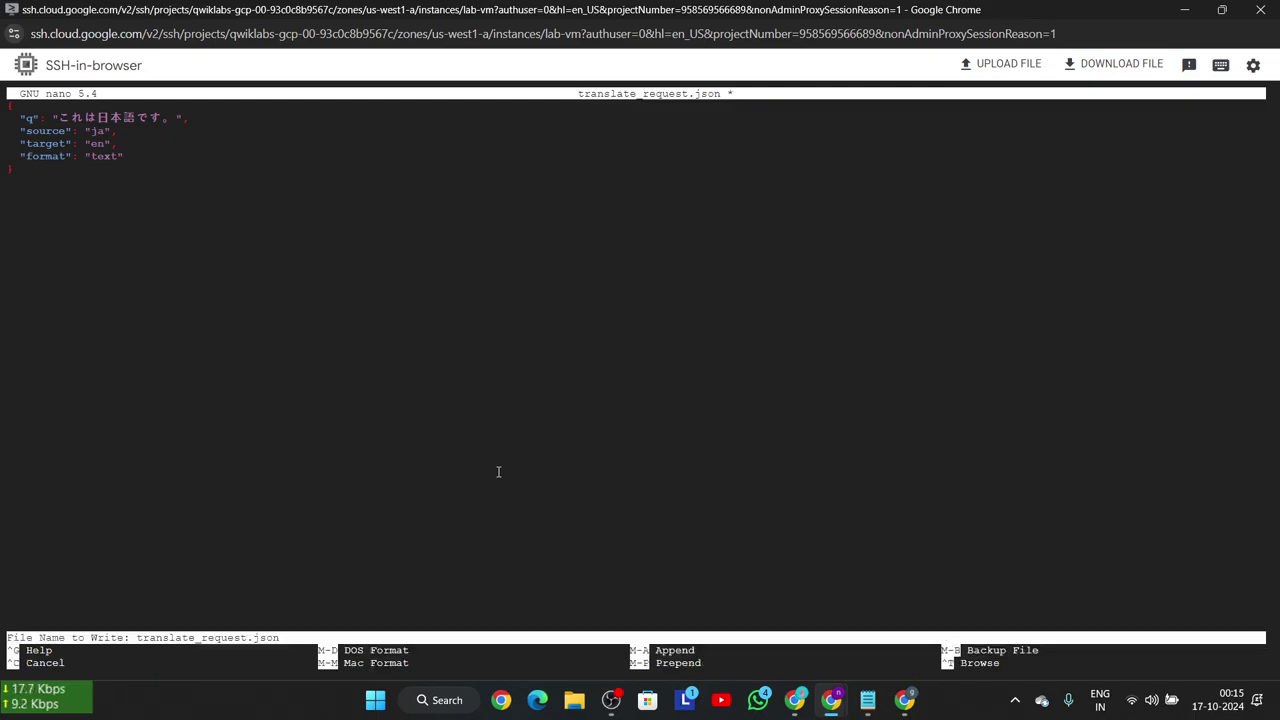
key("Return")
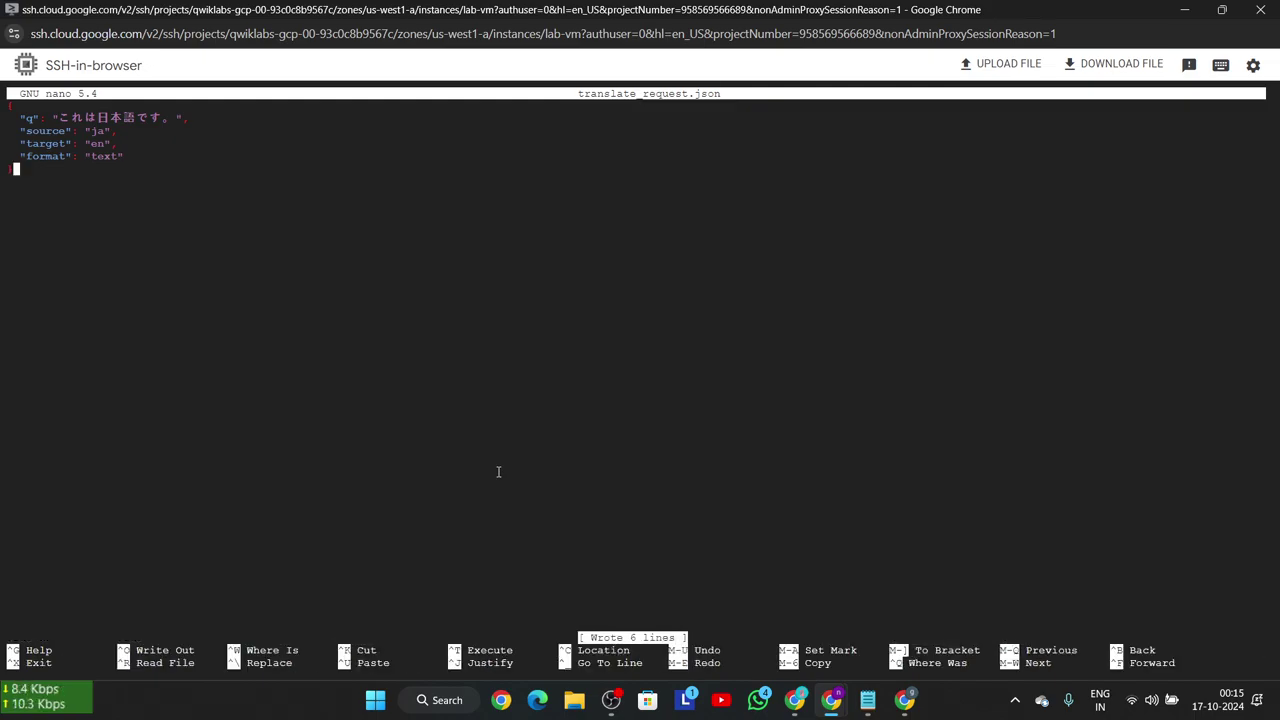
left_click(793, 703)
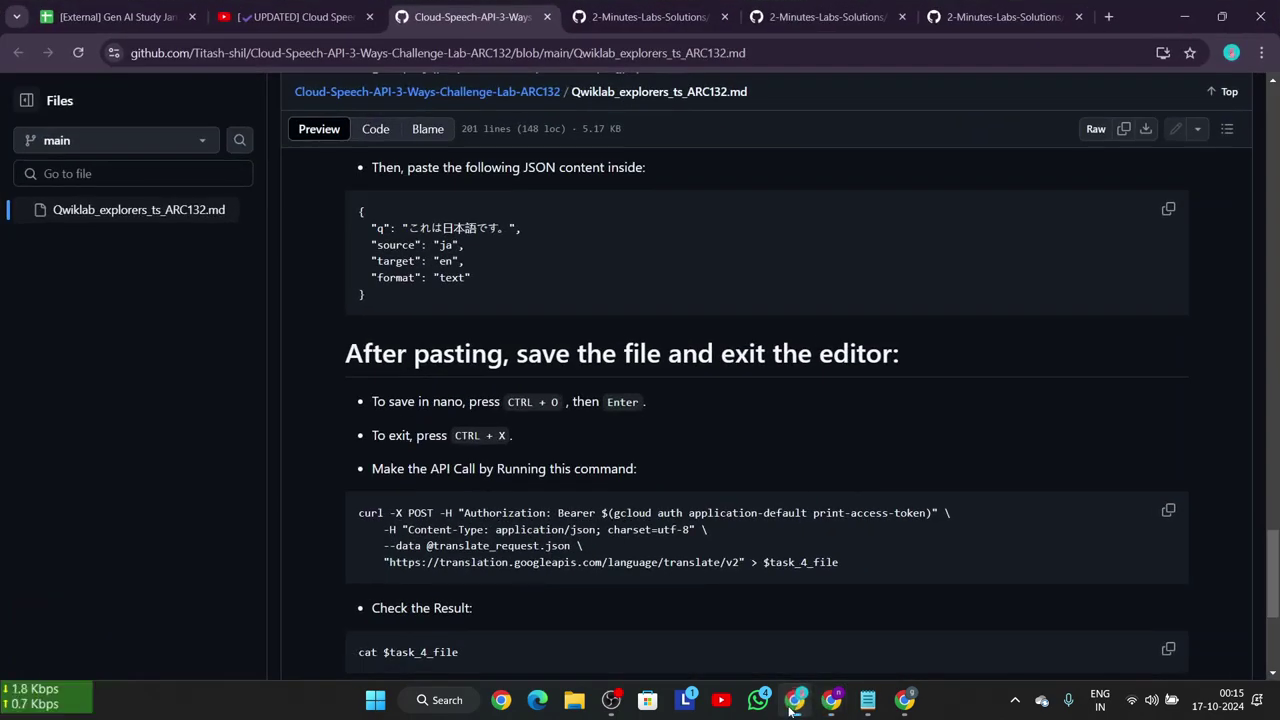
left_click(793, 703)
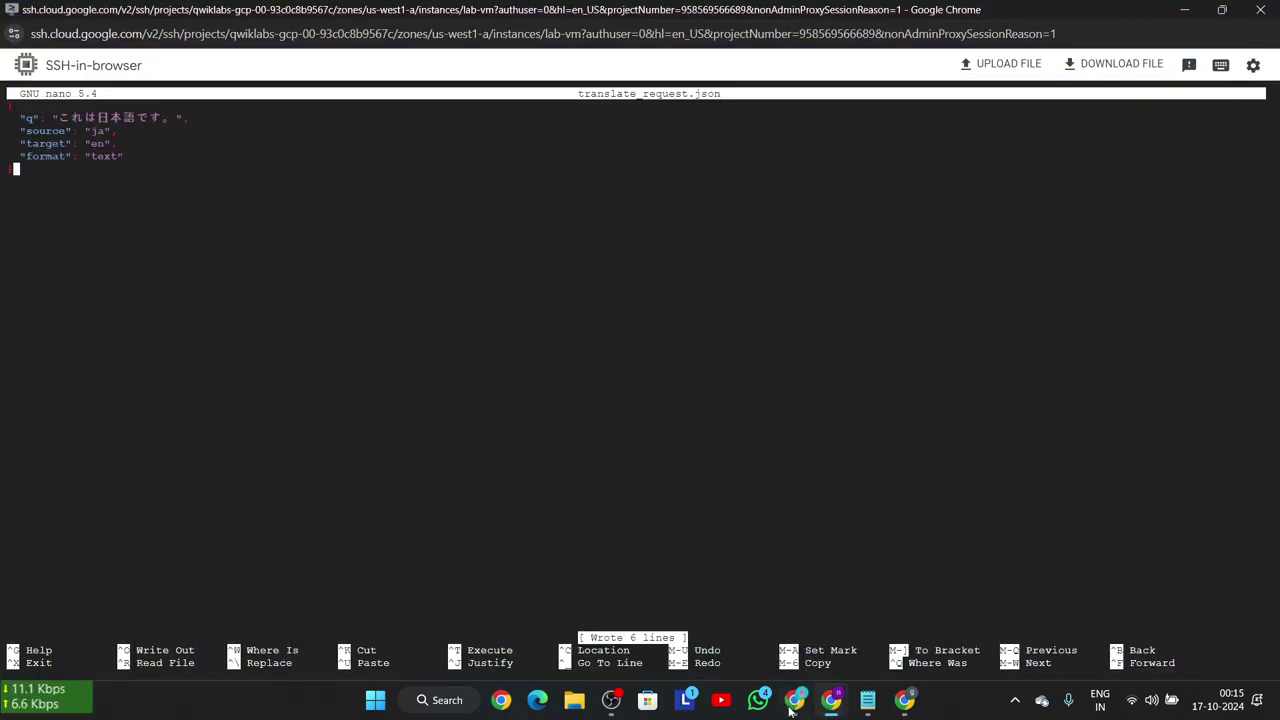
key("ctrl+x")
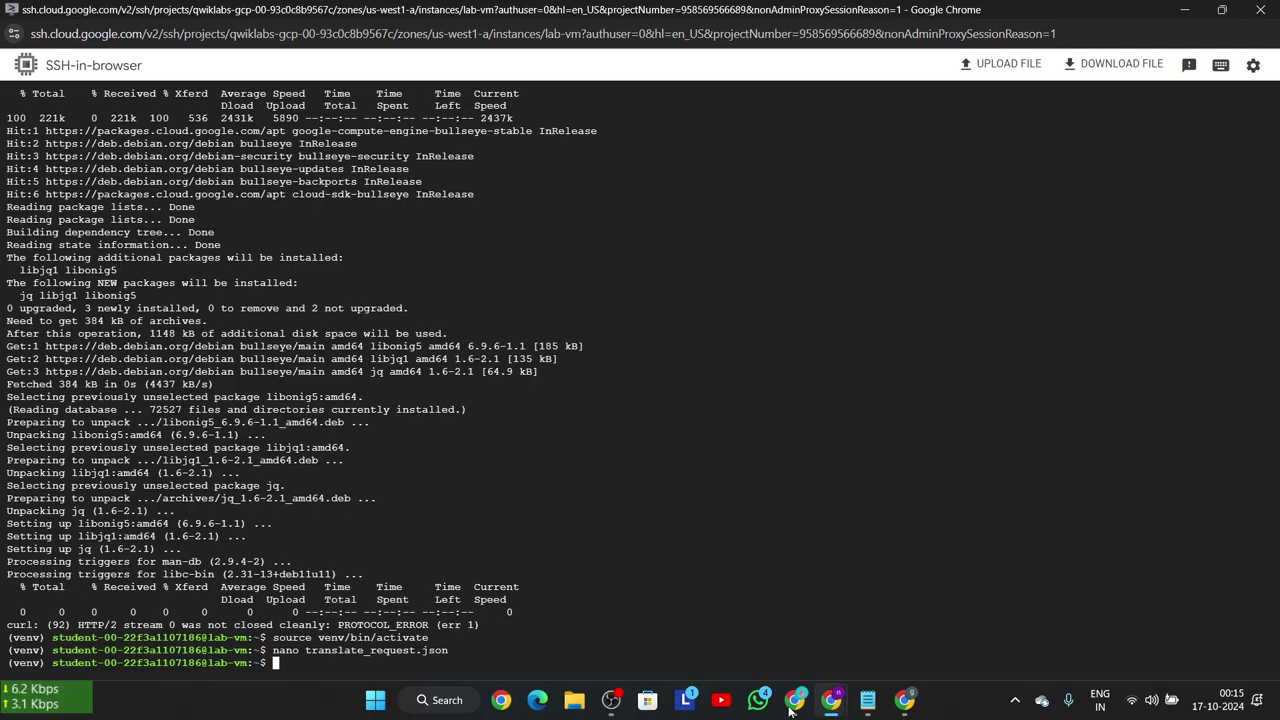
- Copy the curl translation API call that writes to $task_4_file from GitHub and run it in the lab-vm SSH window
left_click(795, 700)
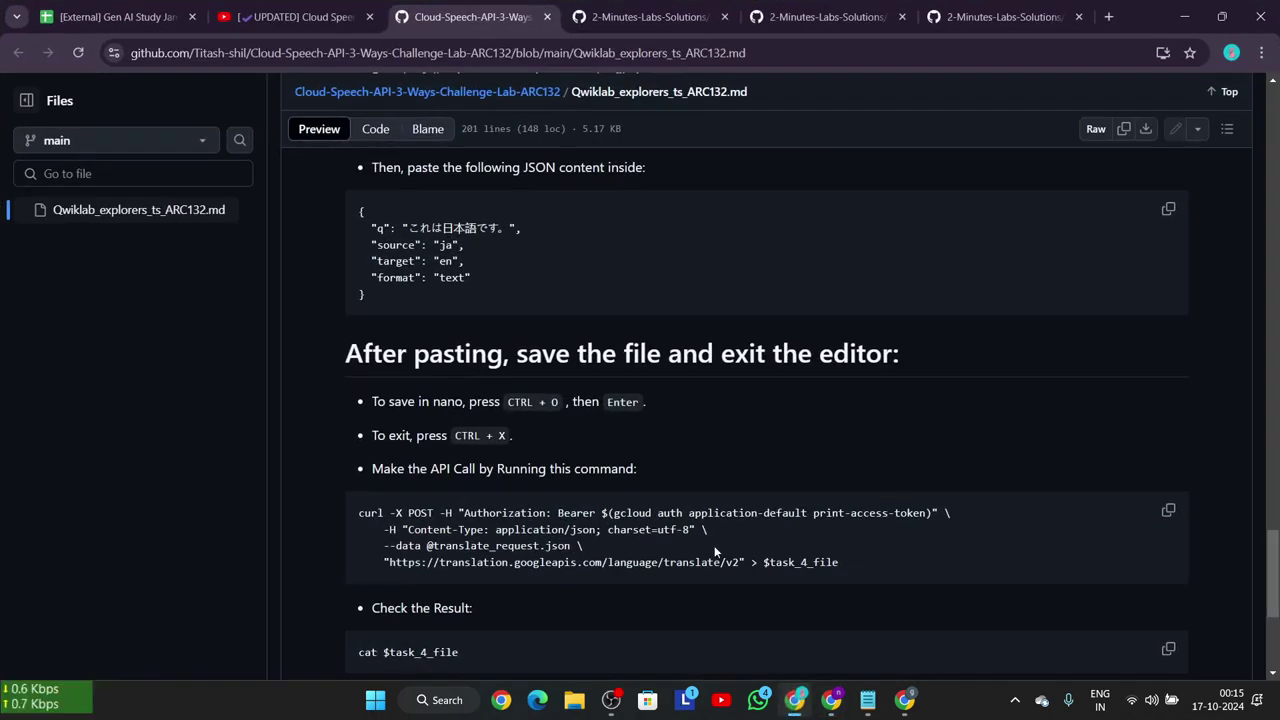
scroll(714, 548, "down", 1)
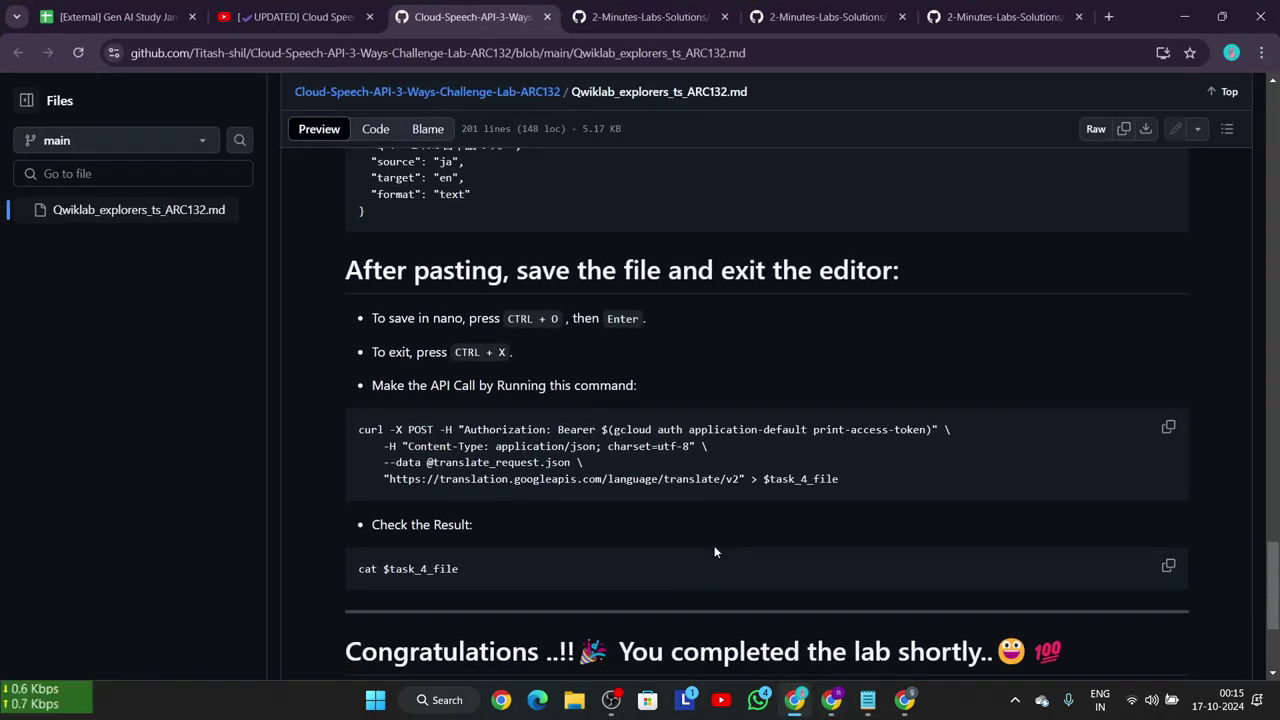
left_click(1169, 426)
mouse_move(830, 700)
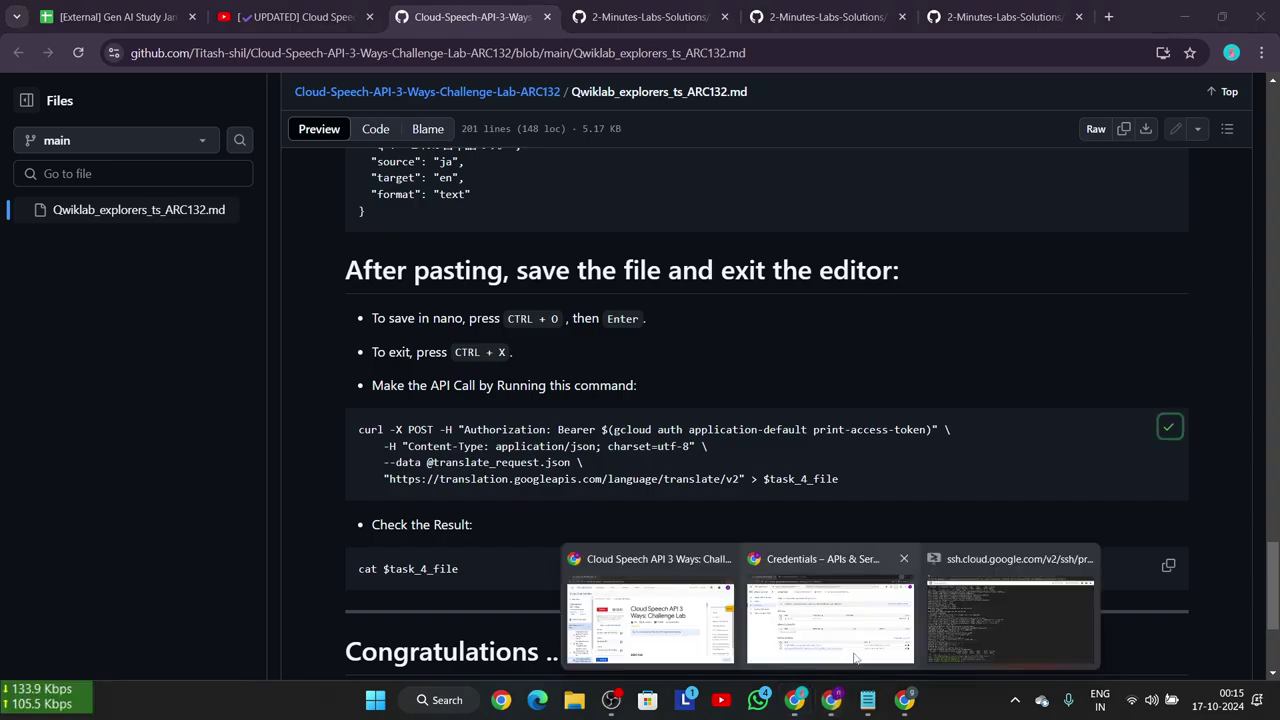
left_click(1011, 606)
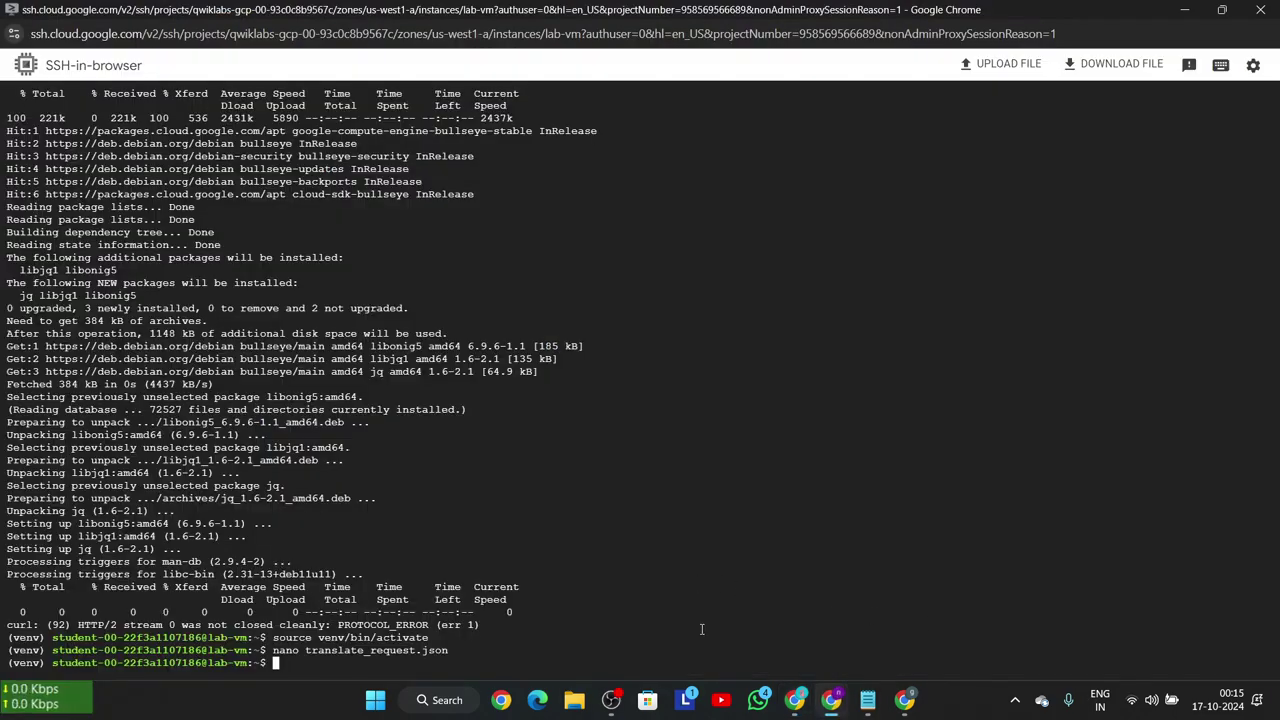
key("ctrl+v")
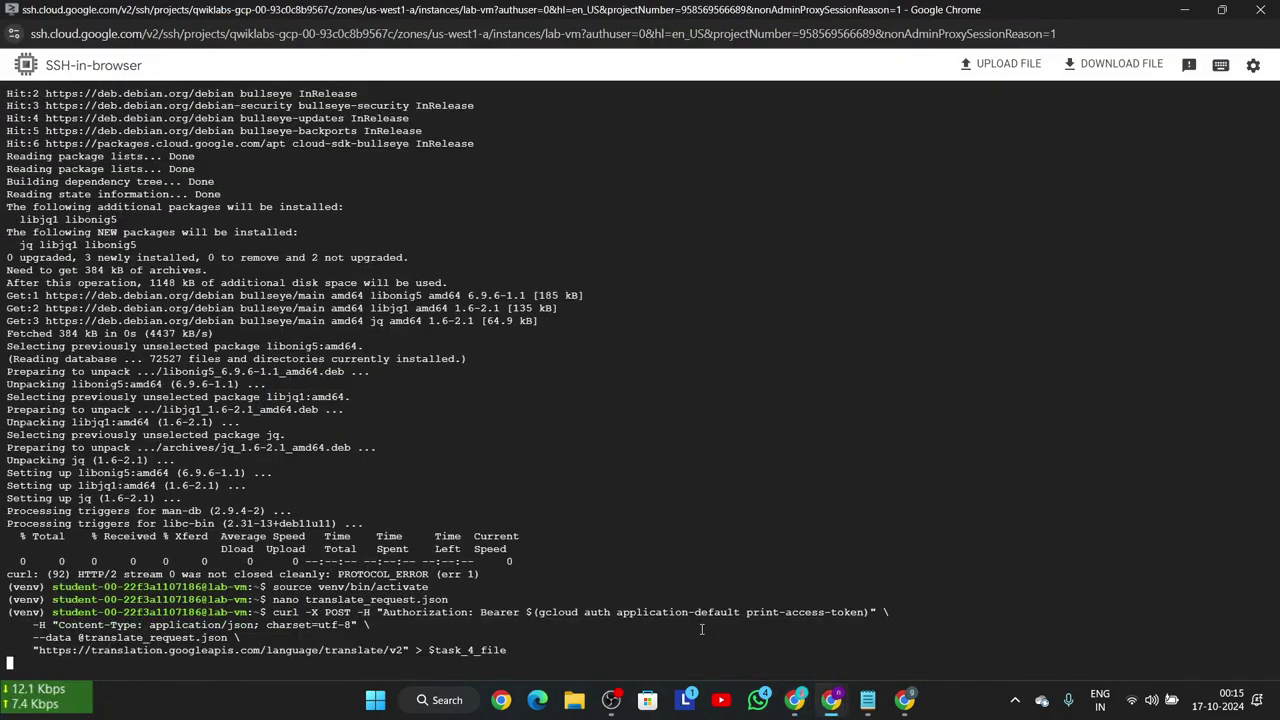
- Copy the "cat $task_4_file" command from GitHub and run it in the lab-vm SSH window
left_click(794, 700)
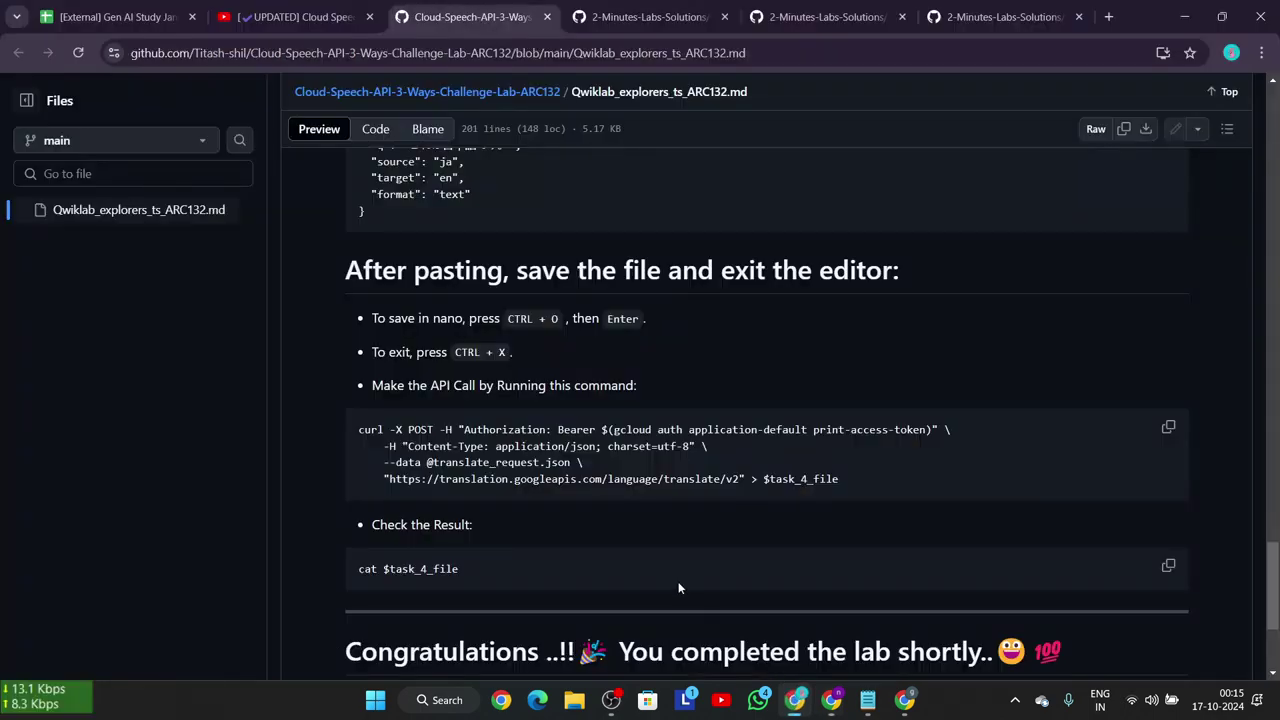
scroll(1158, 465, "down", 1)
left_click(1168, 482)
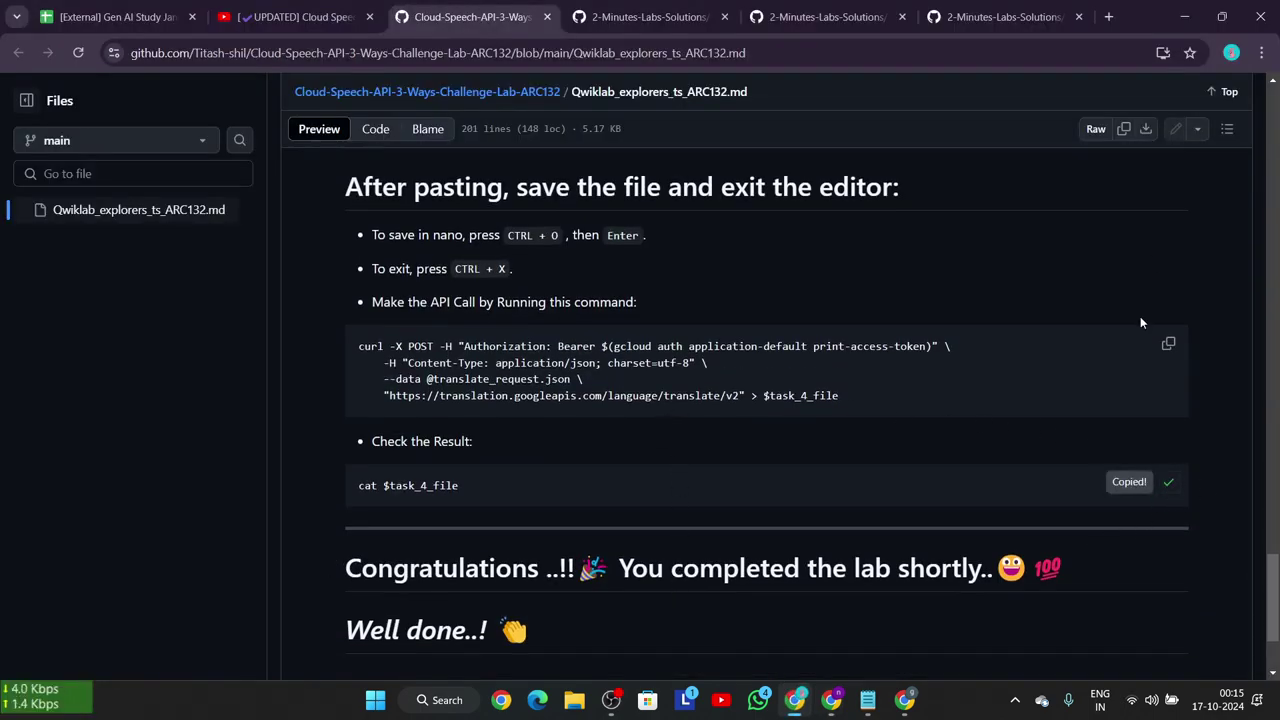
left_click(1184, 16)
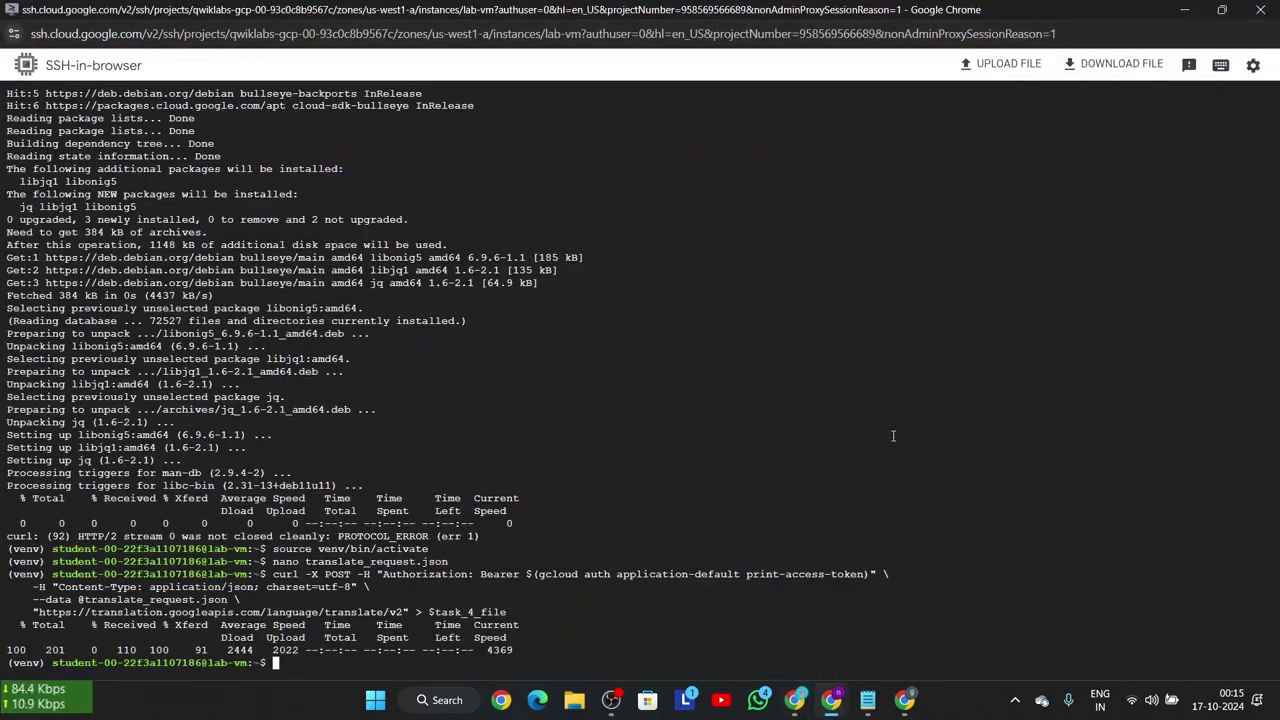
key("ctrl+v")
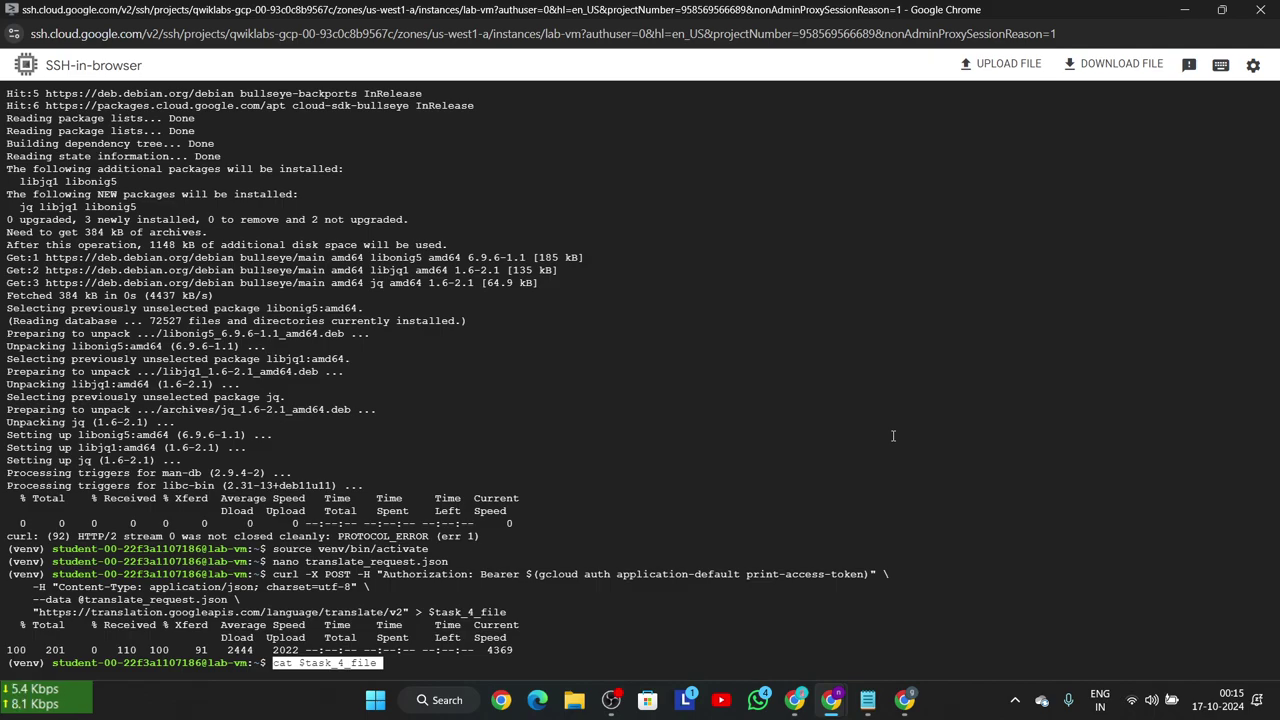
key("Return")
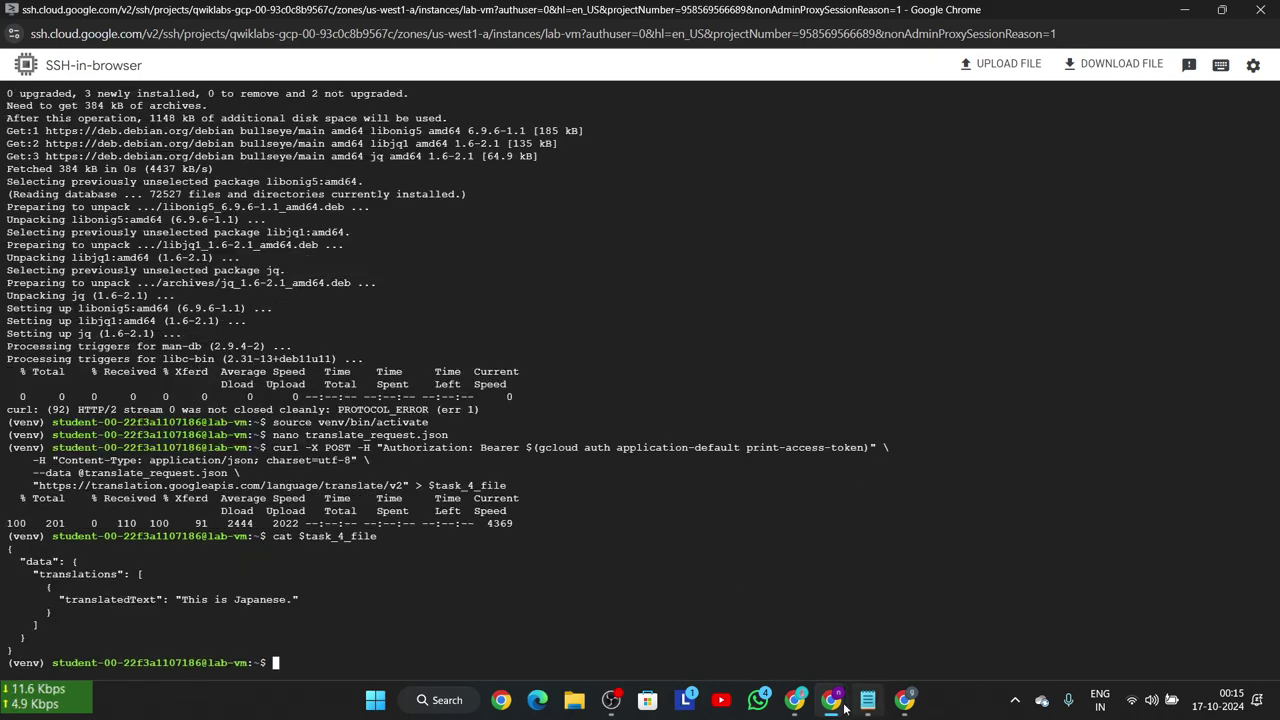
- Return to the Cloud Skills Boost lab page and check the progress of "Translate Text with the Cloud Translation API"
mouse_move(831, 701)
left_click(704, 612)
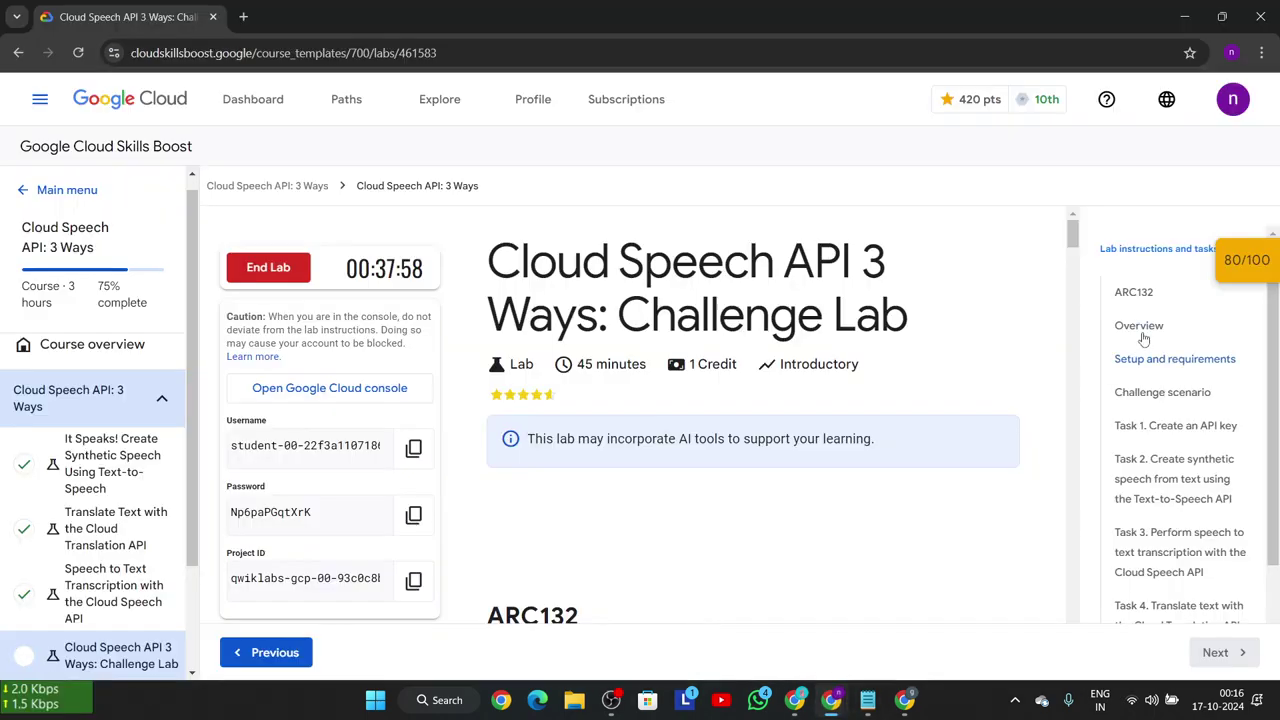
left_click(1226, 278)
scroll(1093, 355, "down", 1)
left_click(1093, 355)
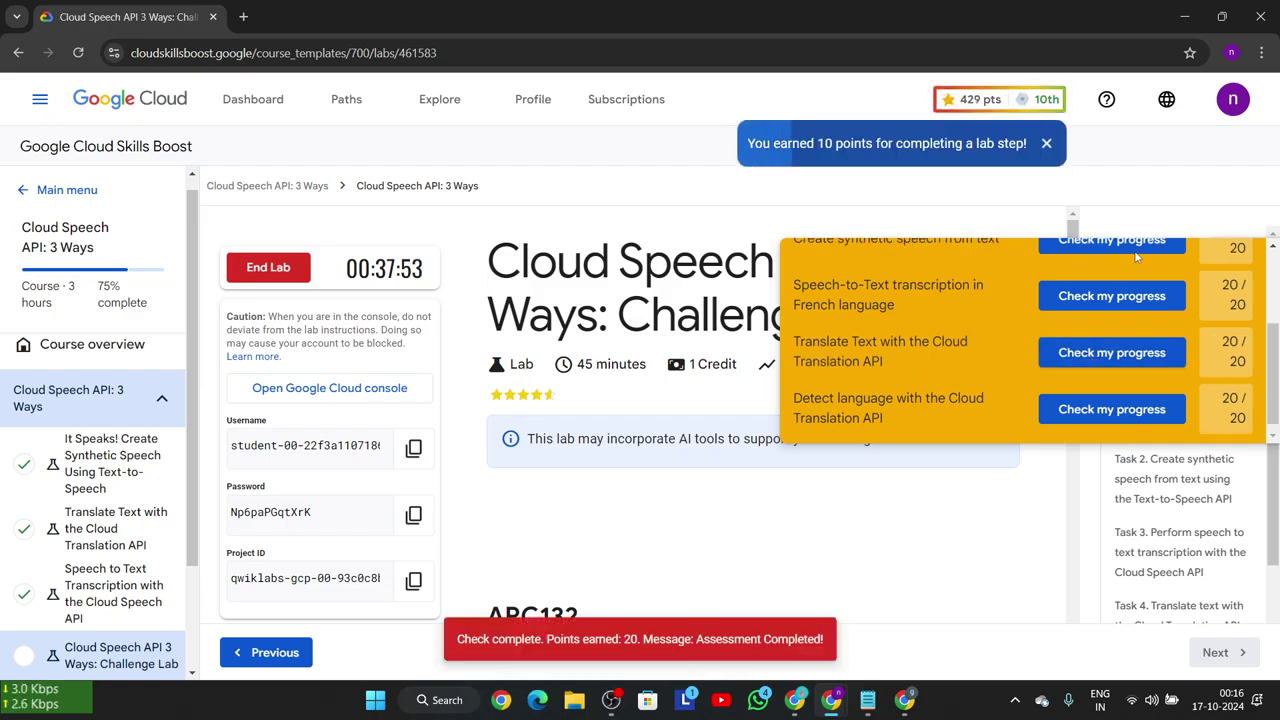
scroll(1136, 257, "up", 3)
left_click(1238, 266)
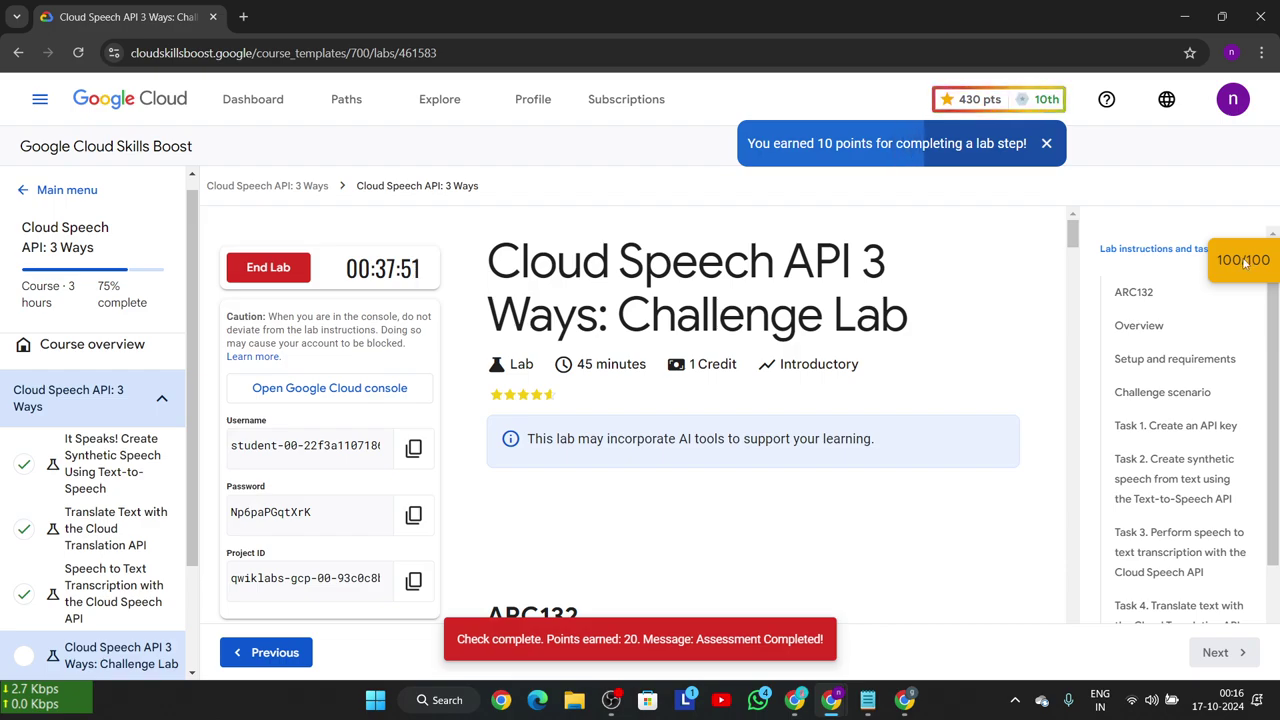
- End the challenge lab and submit a five-star satisfaction rating without comments
left_click(258, 270)
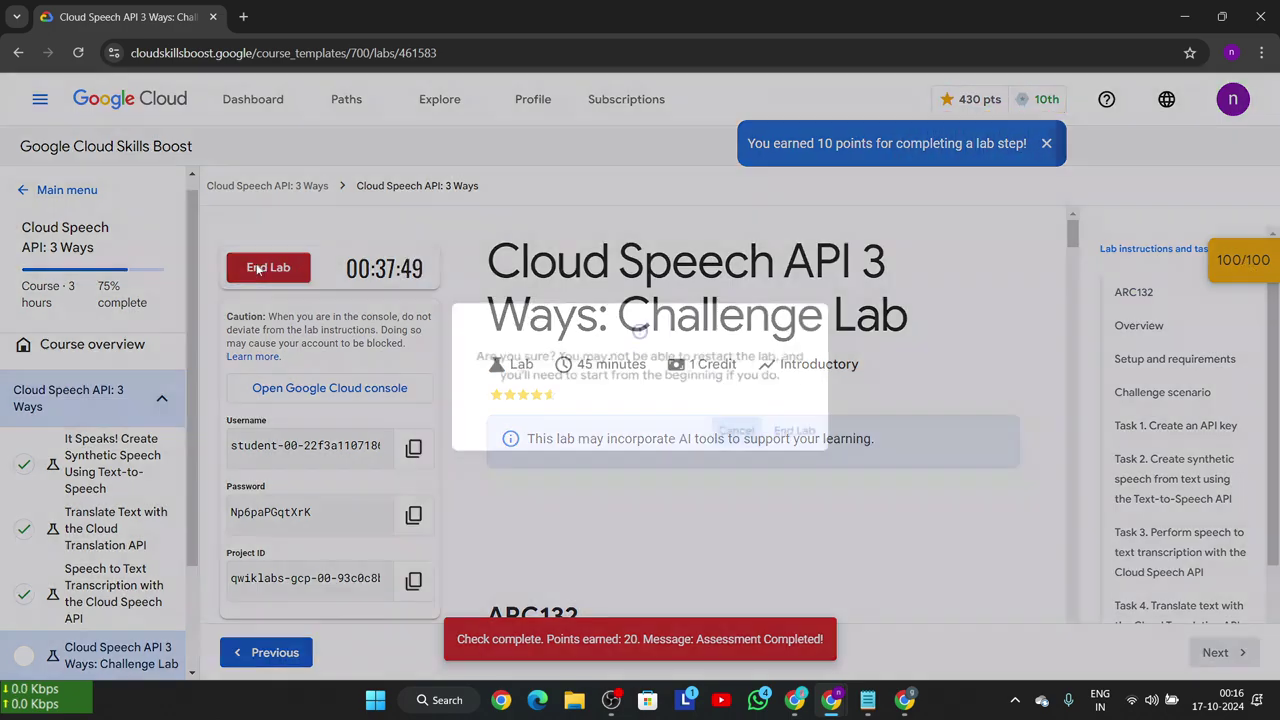
left_click(795, 432)
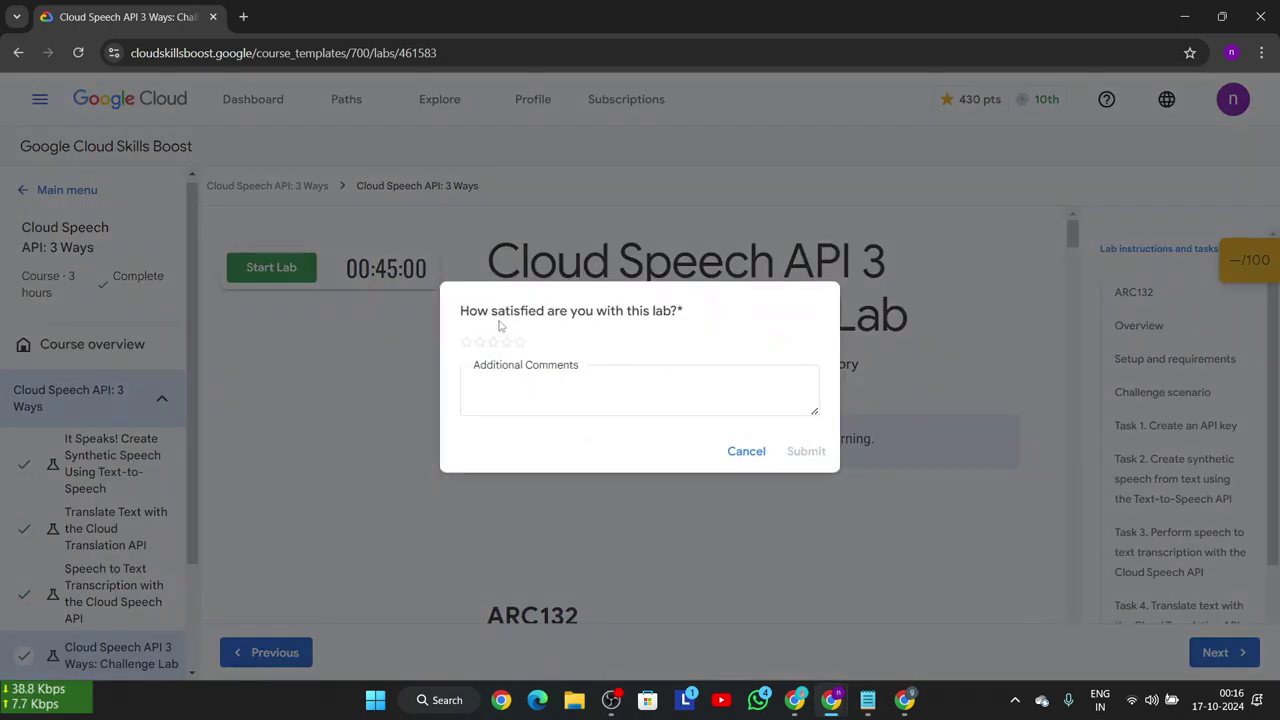
left_click(508, 343)
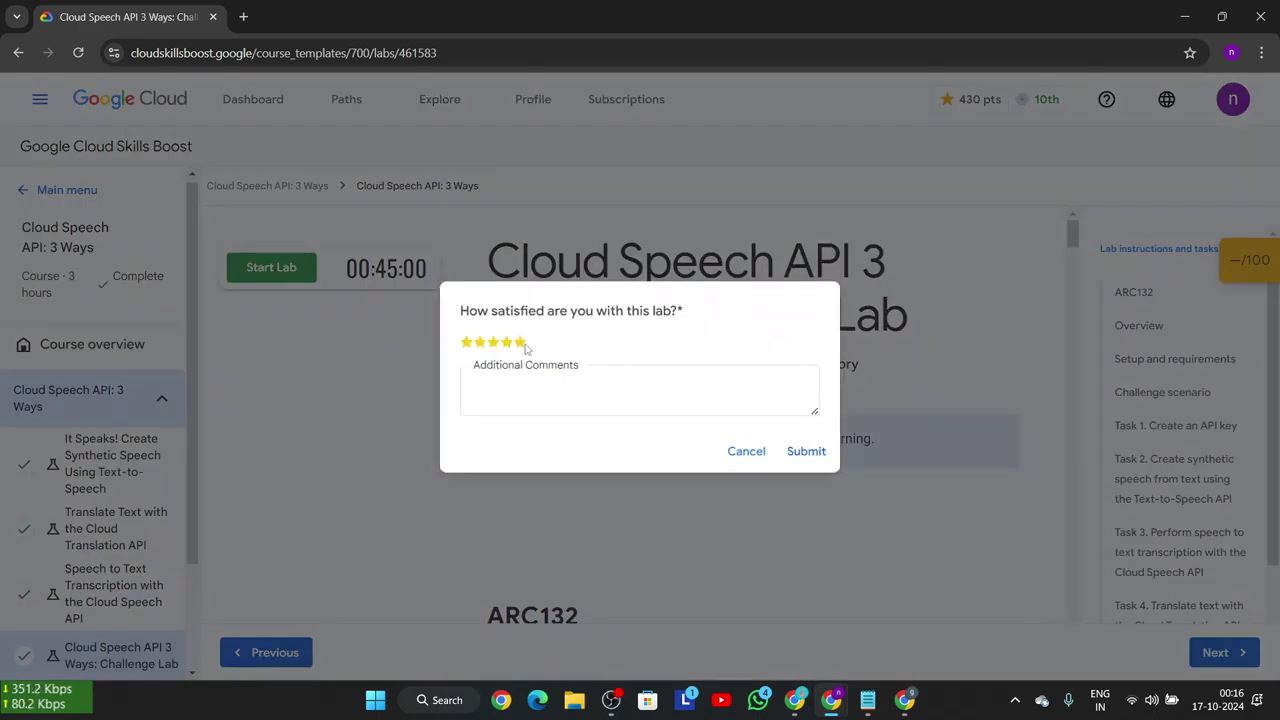
left_click(806, 451)
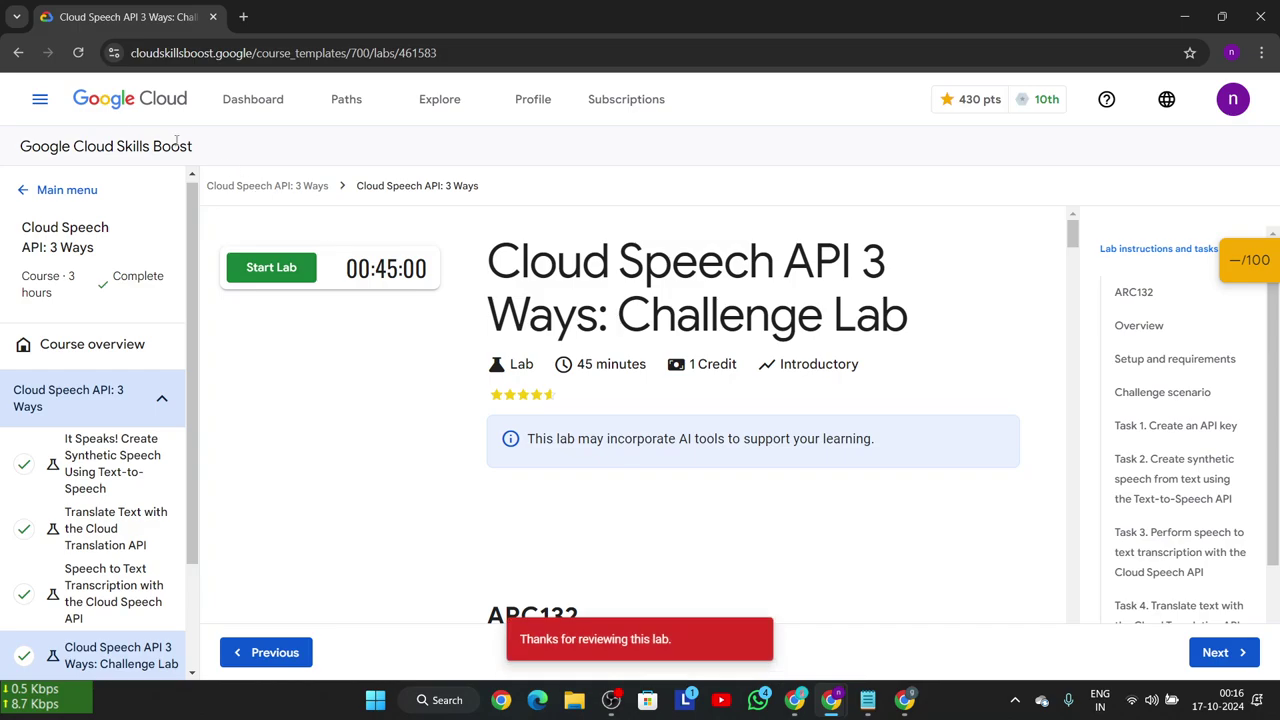
- Go back to the Cloud Speech API: 3 Ways course overview and review the lab completion and skill badge sections
left_click(18, 54)
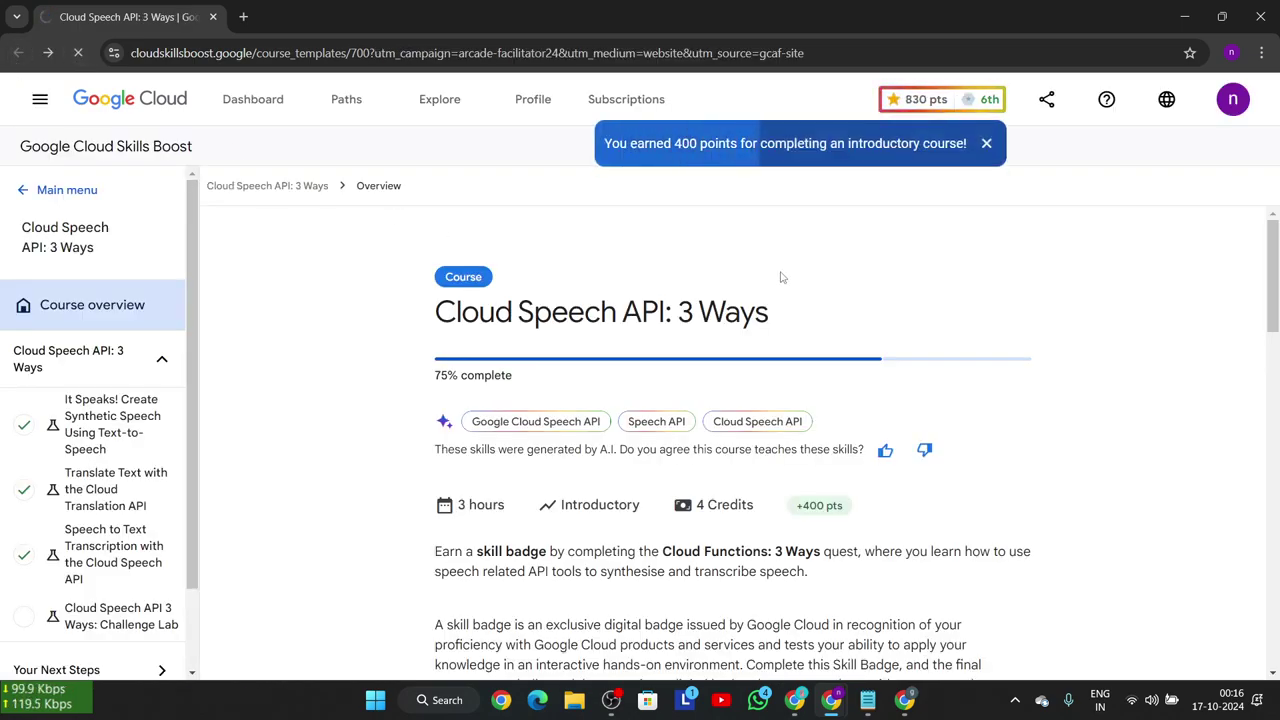
scroll(782, 278, "down", 10)
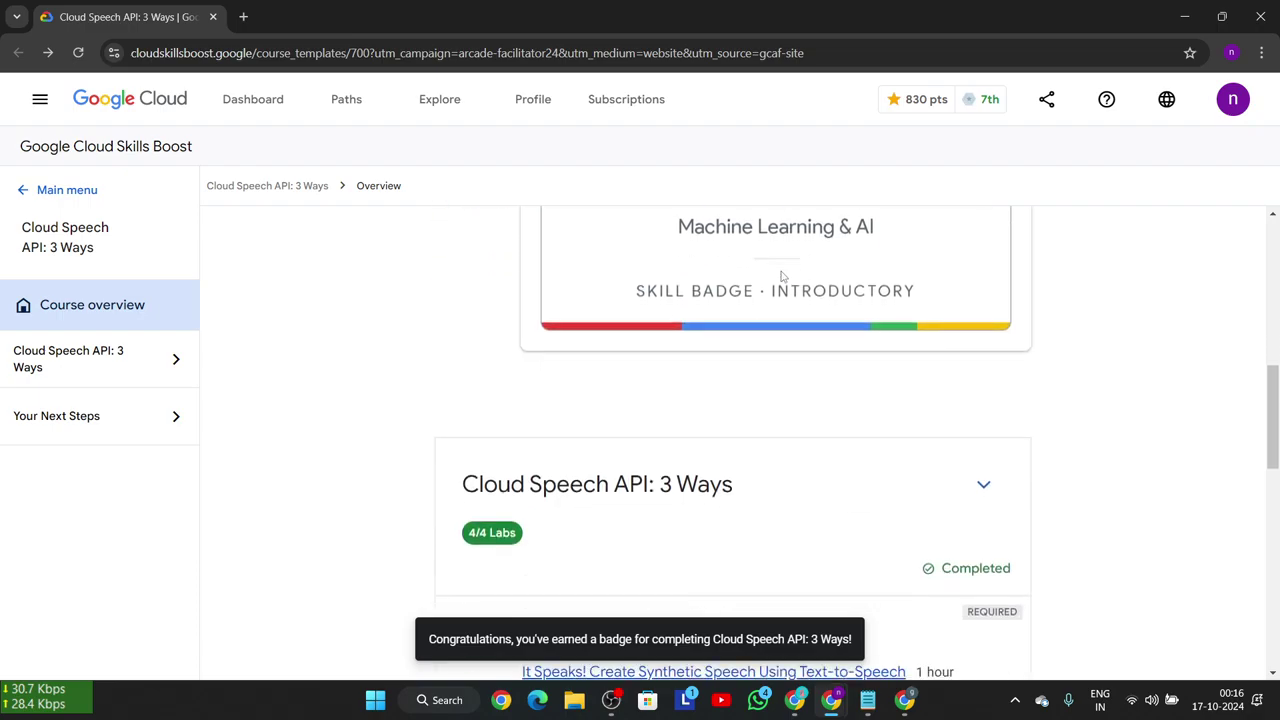
scroll(747, 353, "down", 7)
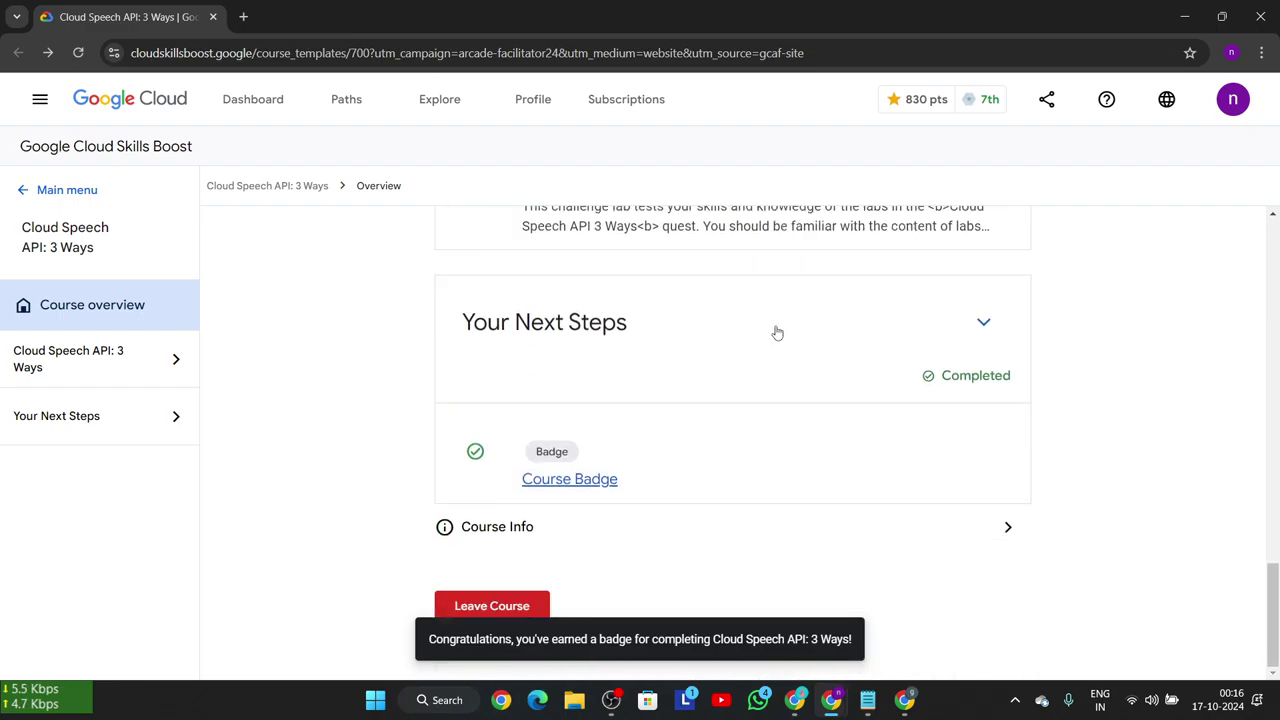
scroll(774, 331, "up", 8)
scroll(680, 358, "up", 8)
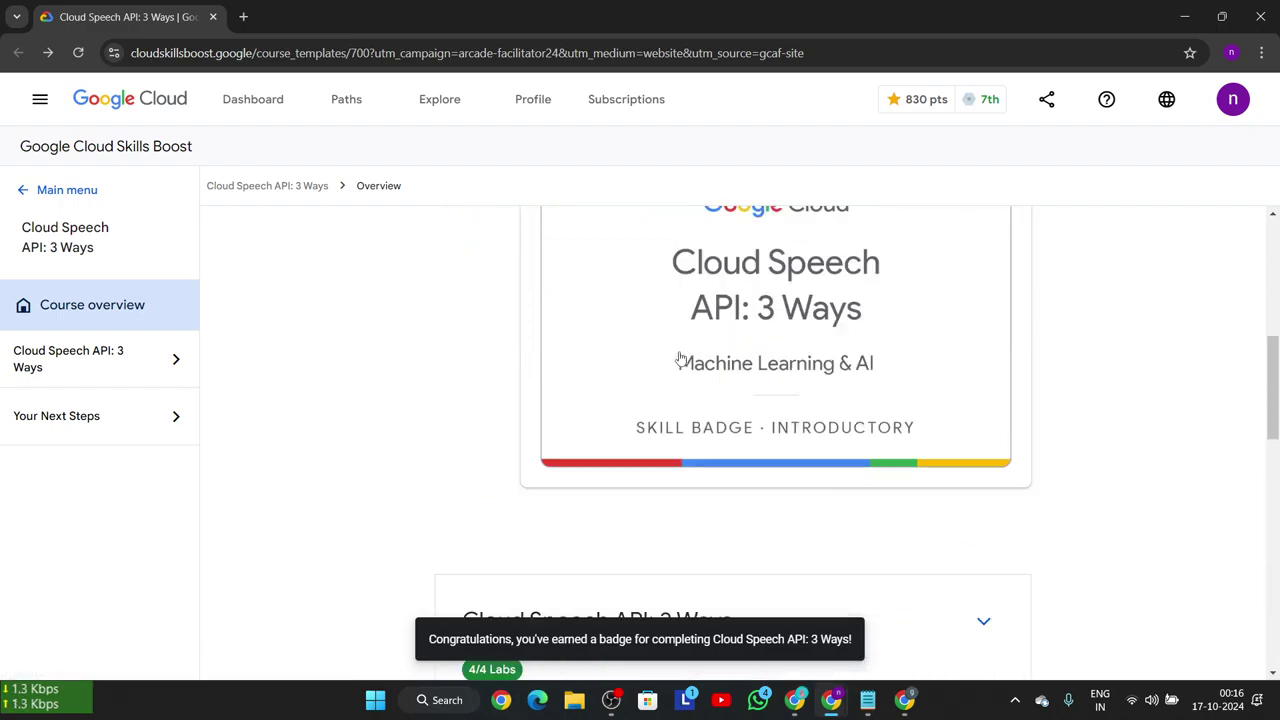